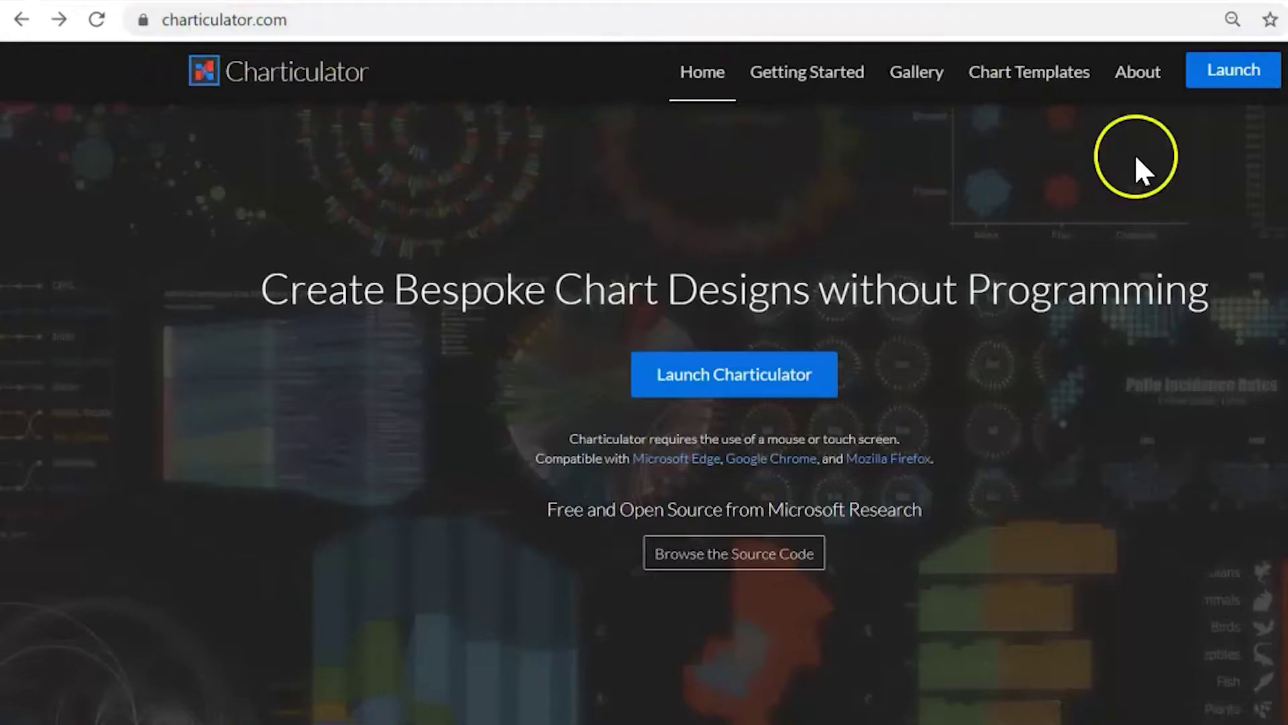
Load the Test Financial Data file into Charticulator and start a chart with Year, Month, Profit, Segment
left_click(1215, 73)
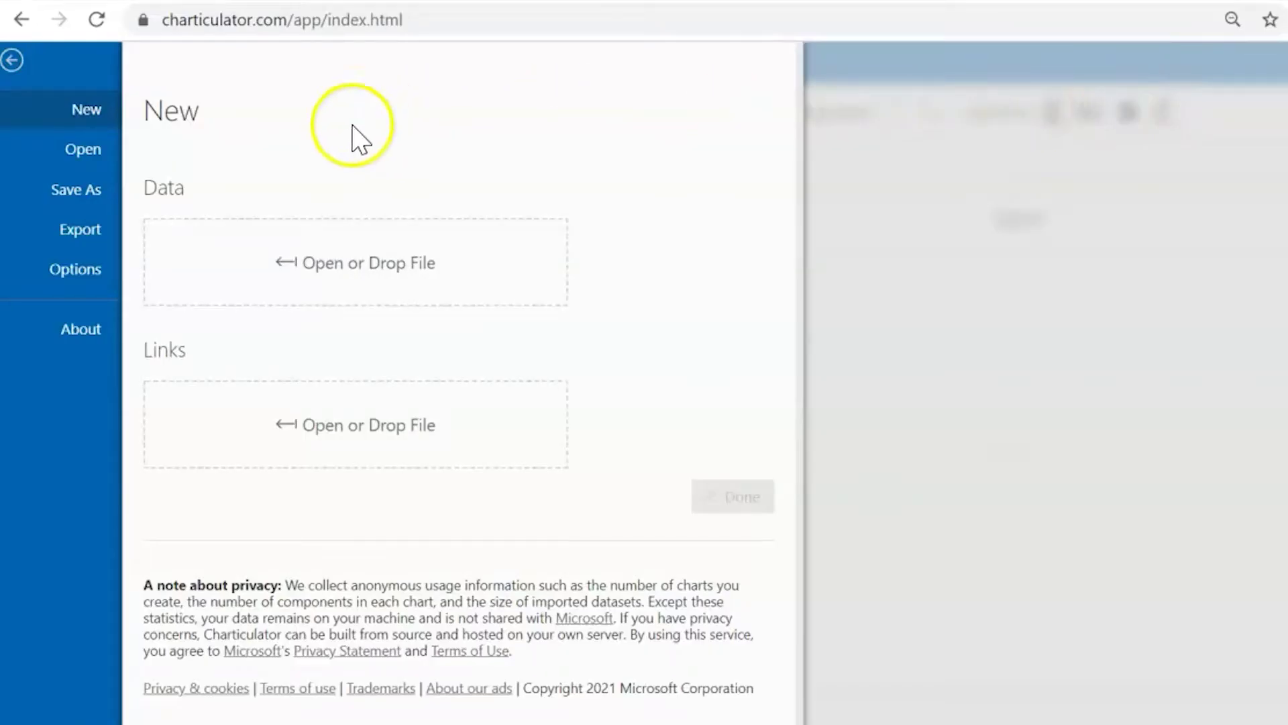
left_click(295, 275)
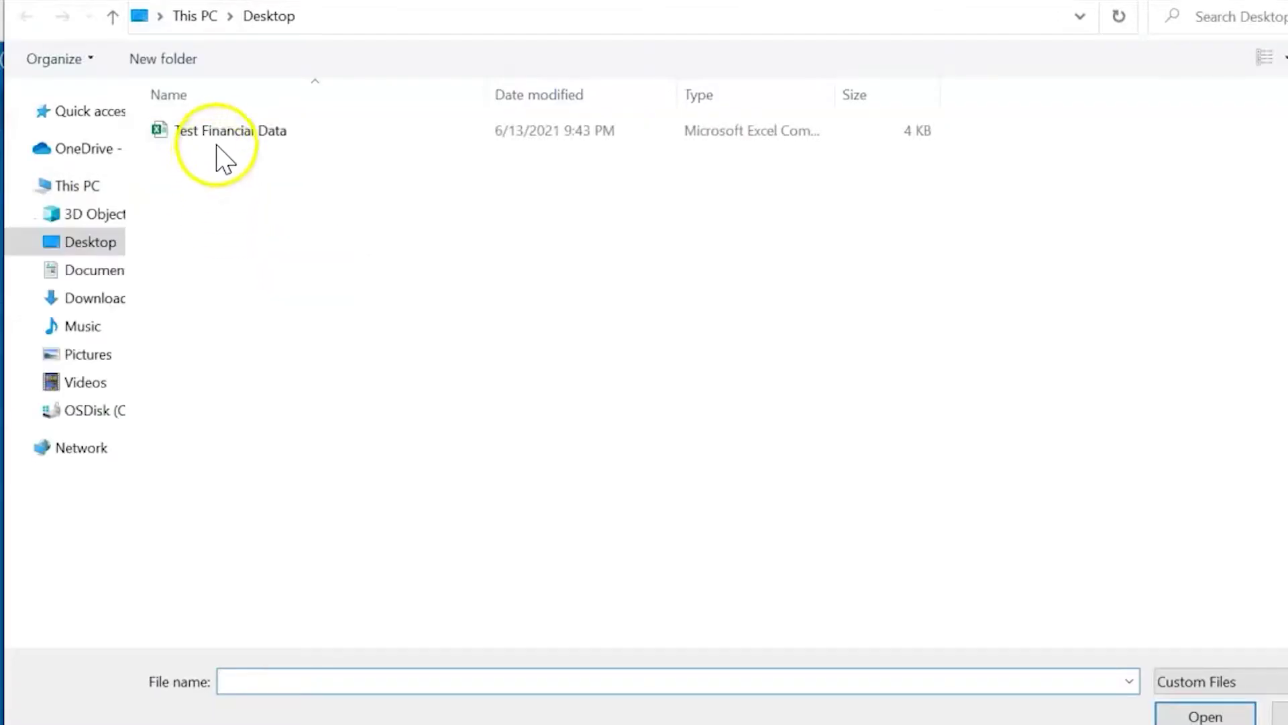
left_click(220, 141)
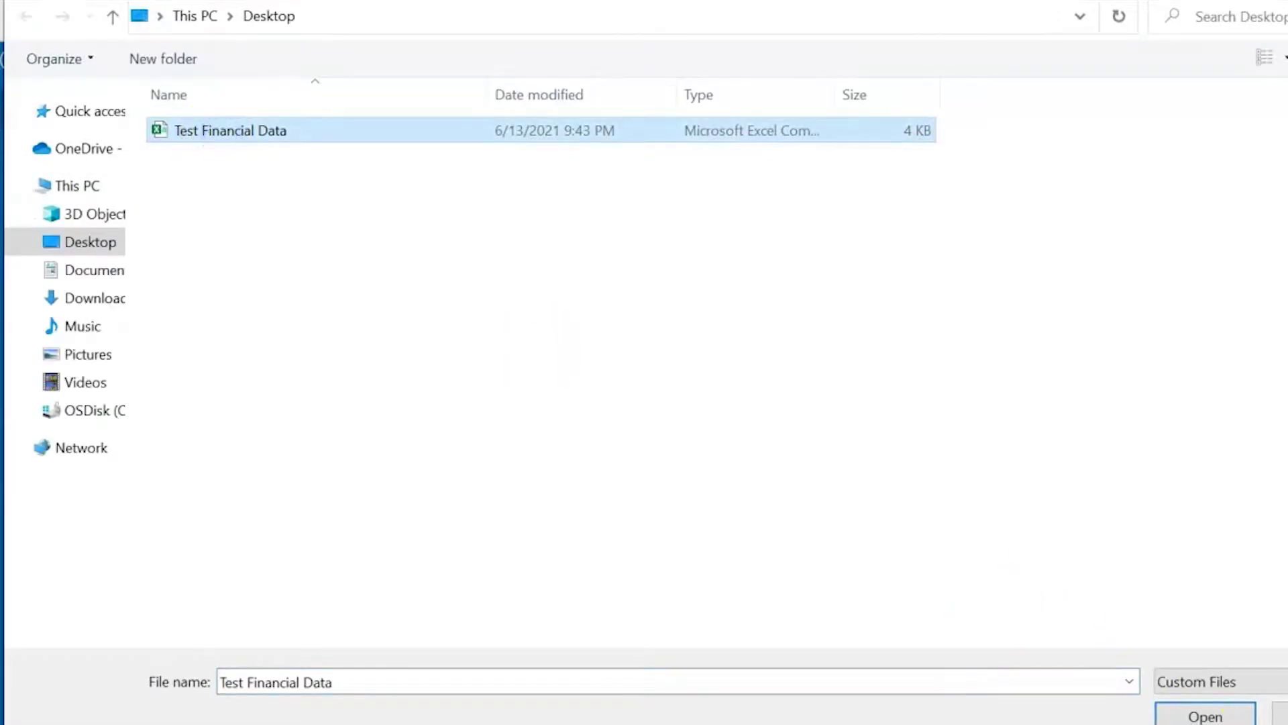
left_click(1215, 713)
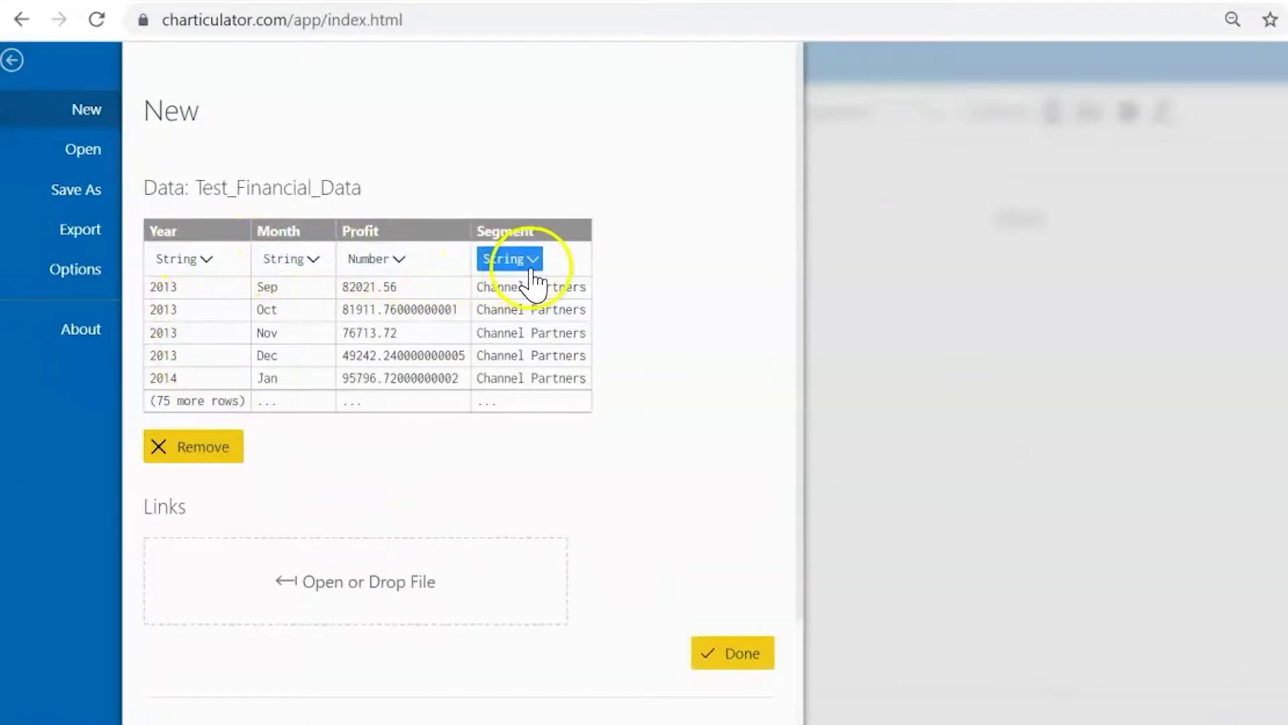
left_click(737, 667)
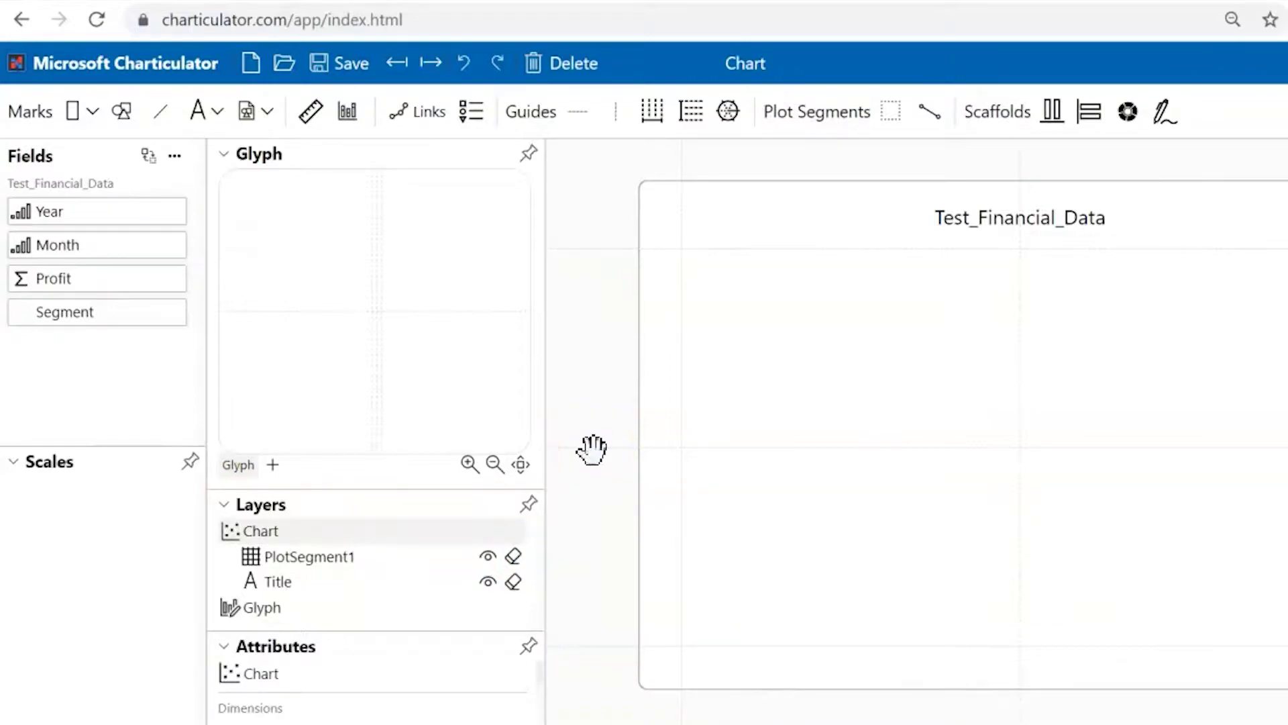
left_click(582, 459)
left_click(575, 472)
left_click(596, 456)
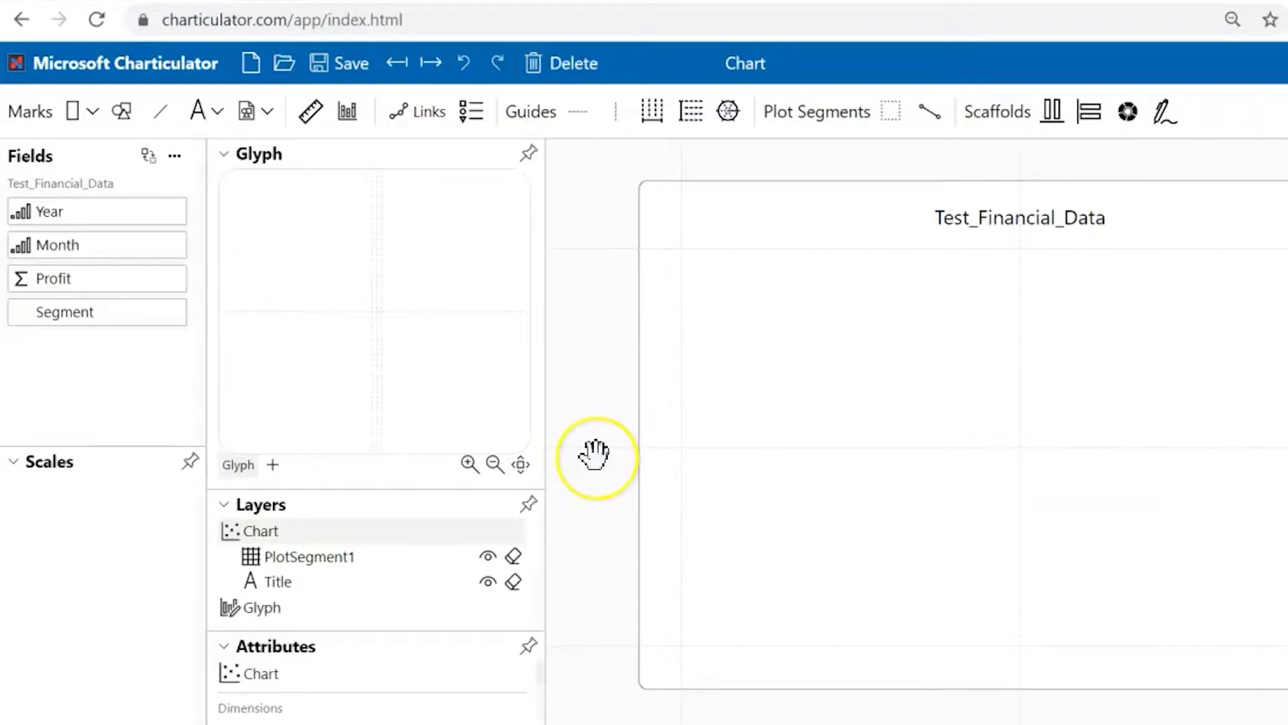
left_click(370, 722)
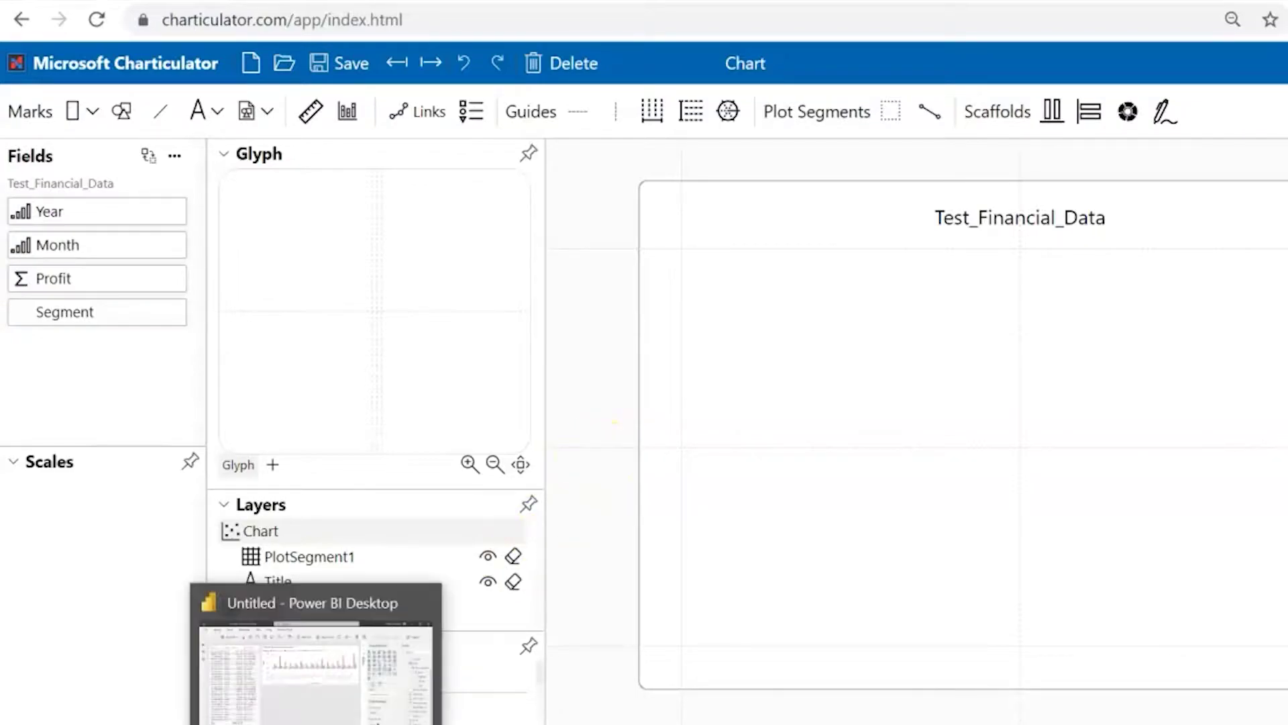
In Power BI, search AppSource for 'charticulator' and add the Charticulator custom visual
left_click(416, 702)
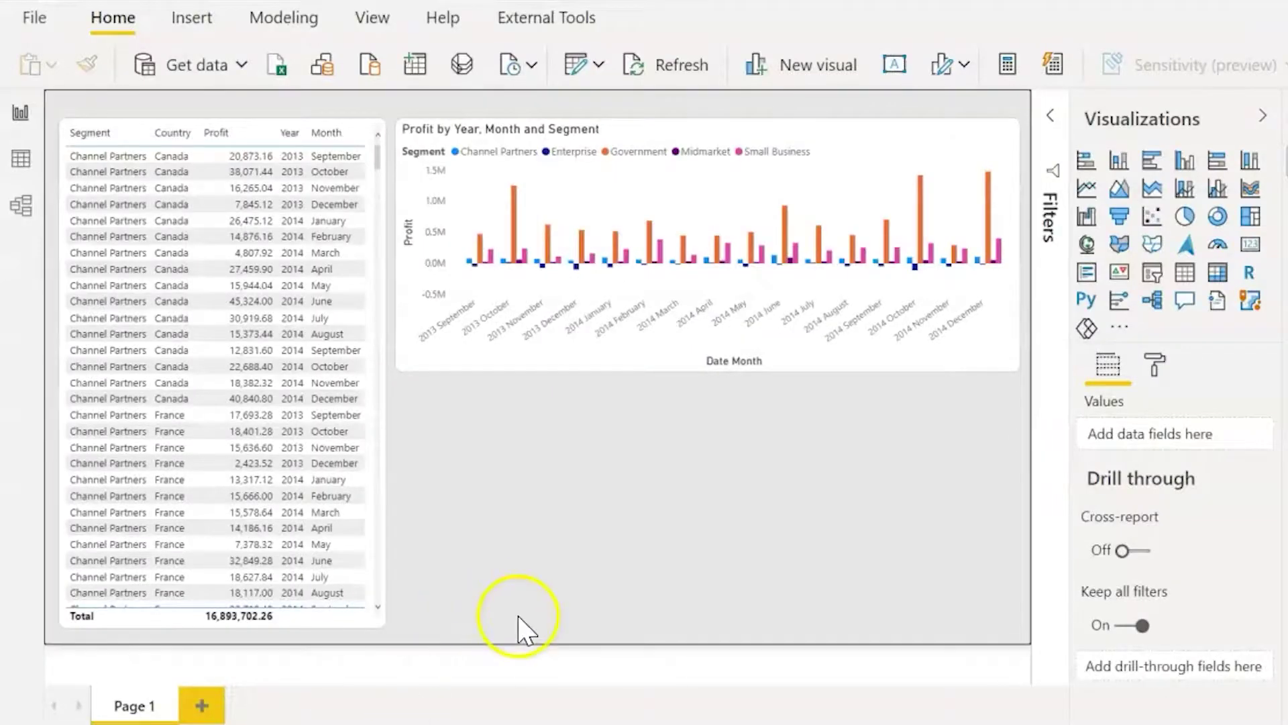
left_click(1122, 331)
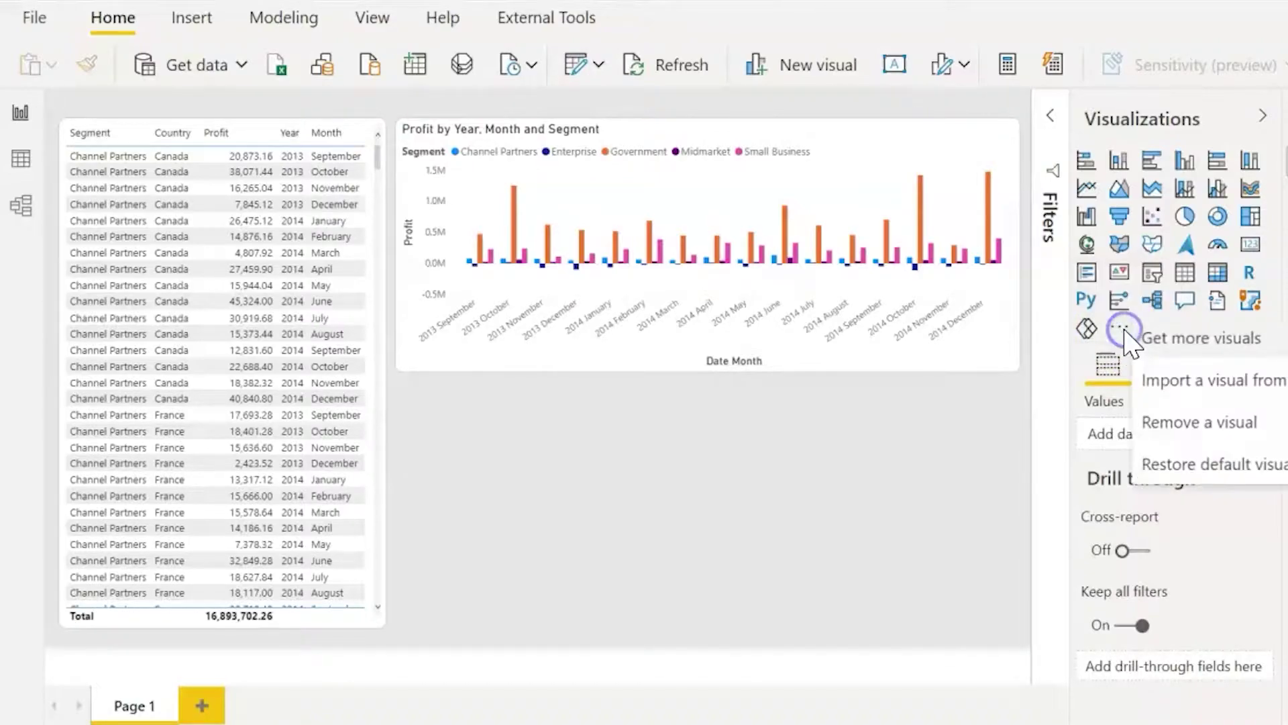
left_click(1180, 336)
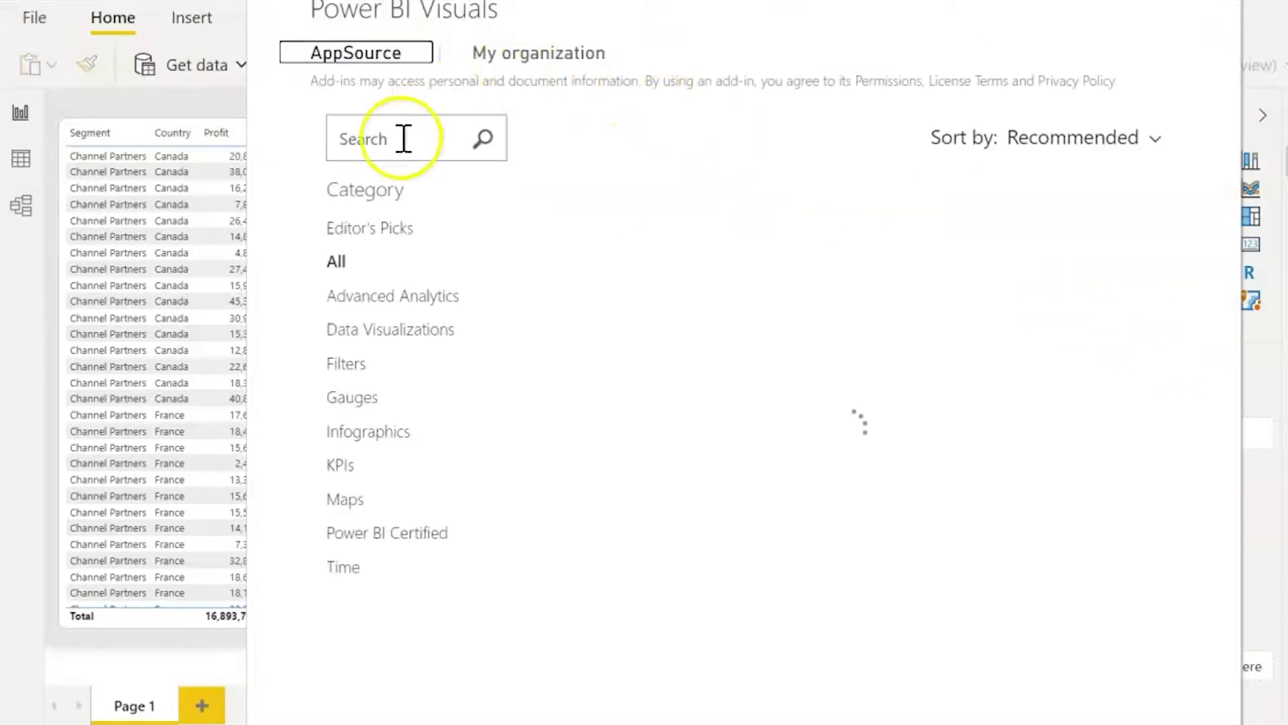
left_click(402, 142)
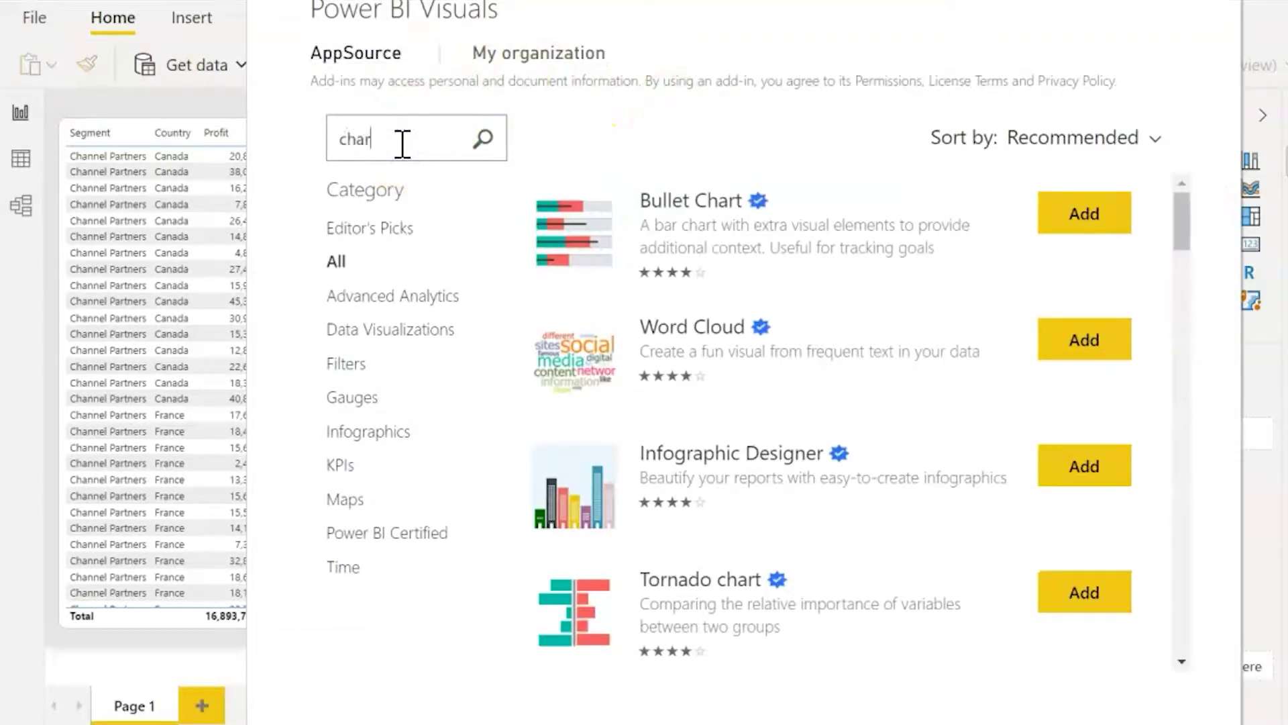
type("charticulator")
key("Return")
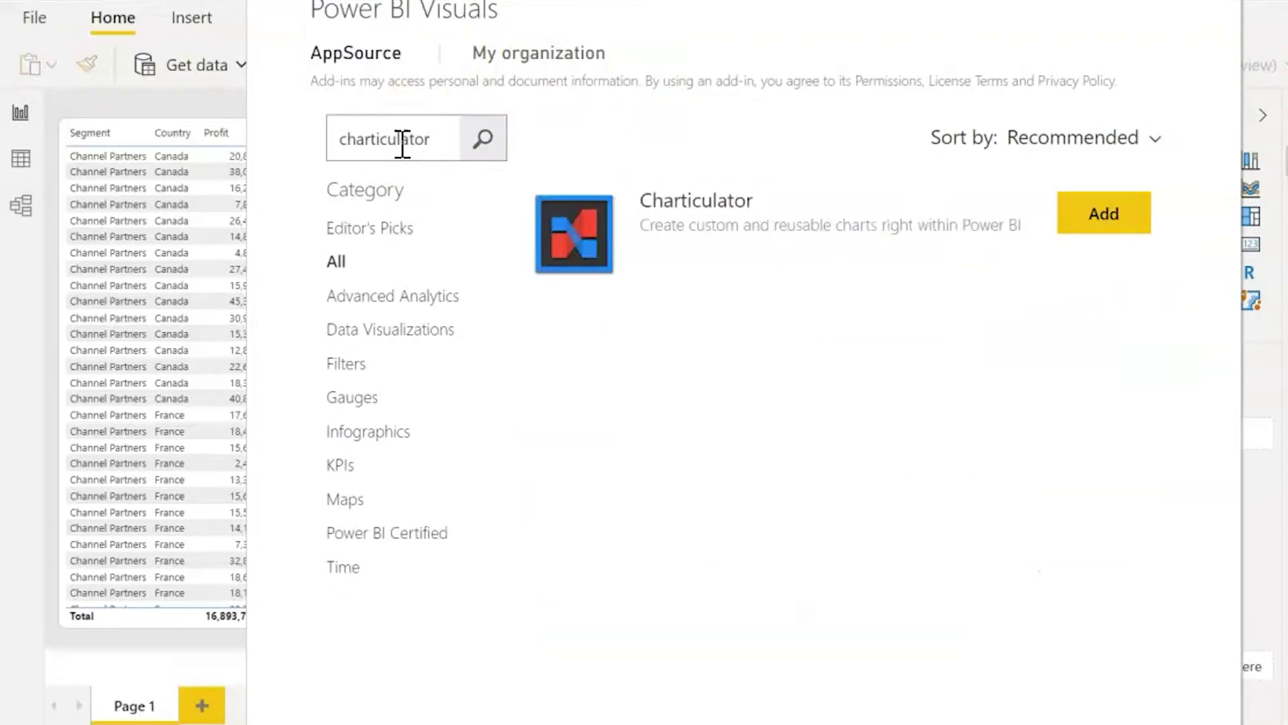
left_click(1121, 204)
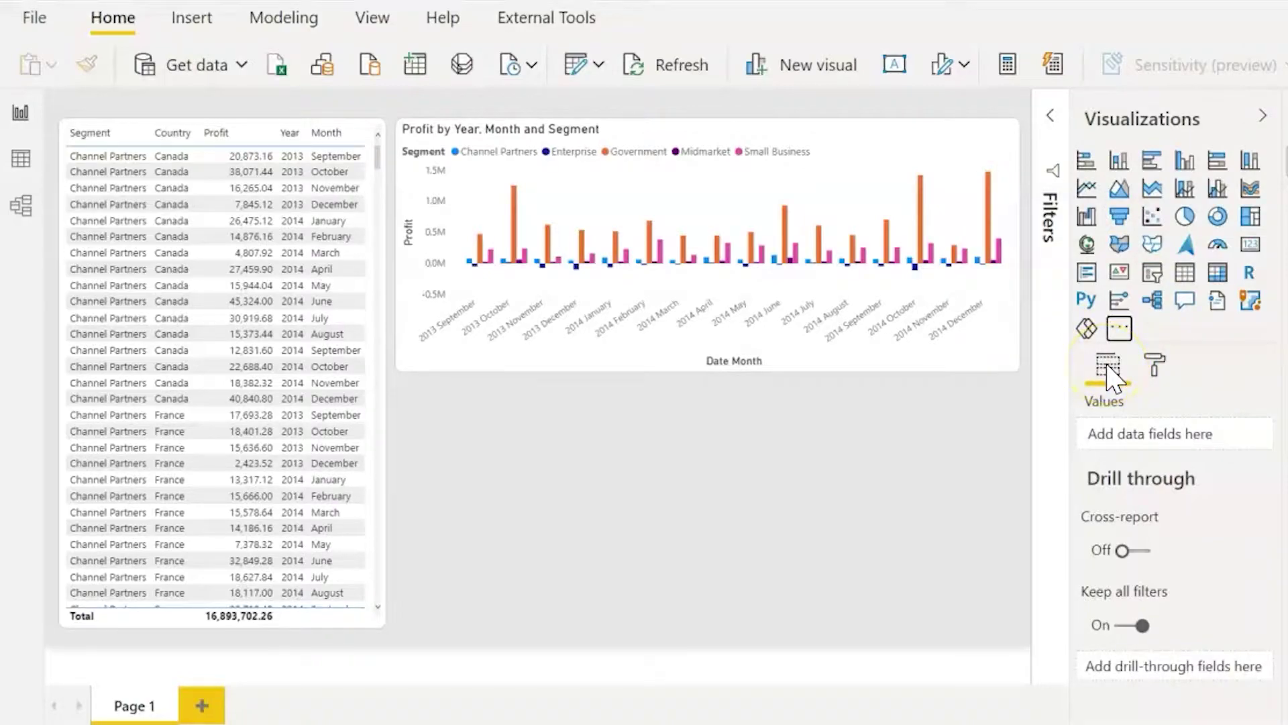
Insert a Charticulator visual below the profit chart and open it in edit mode
left_click(946, 404)
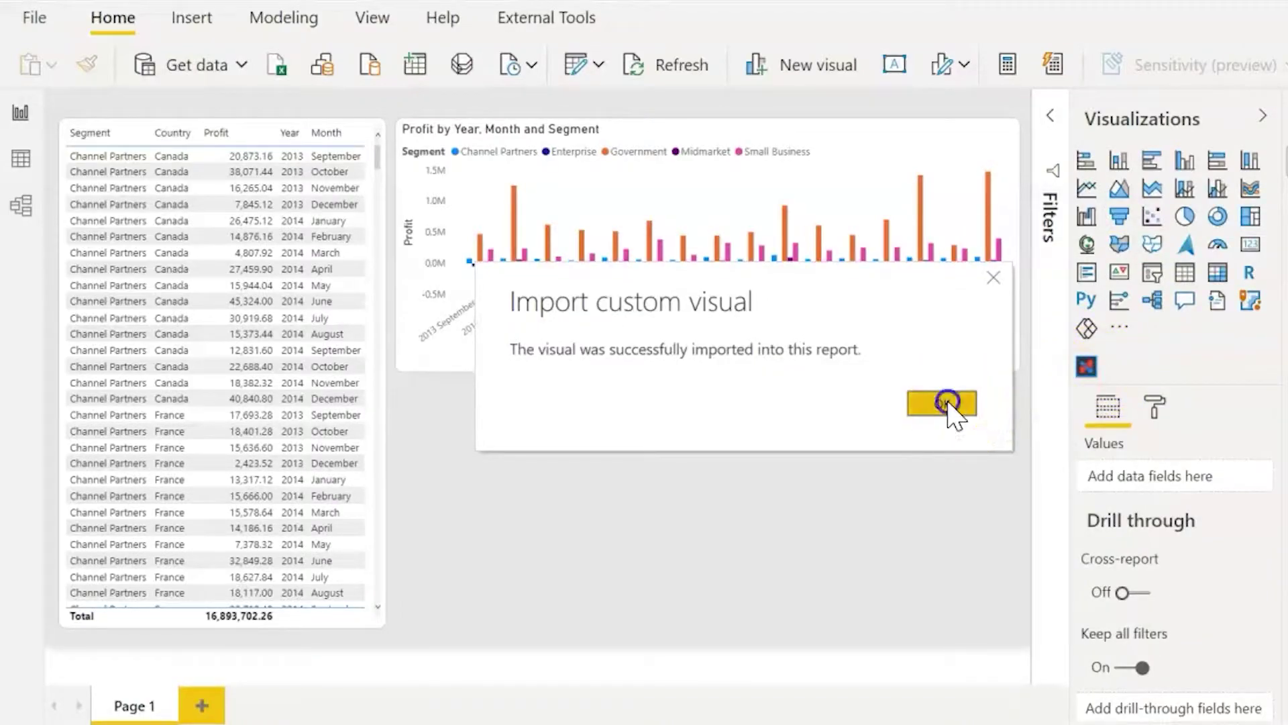
left_click(1088, 369)
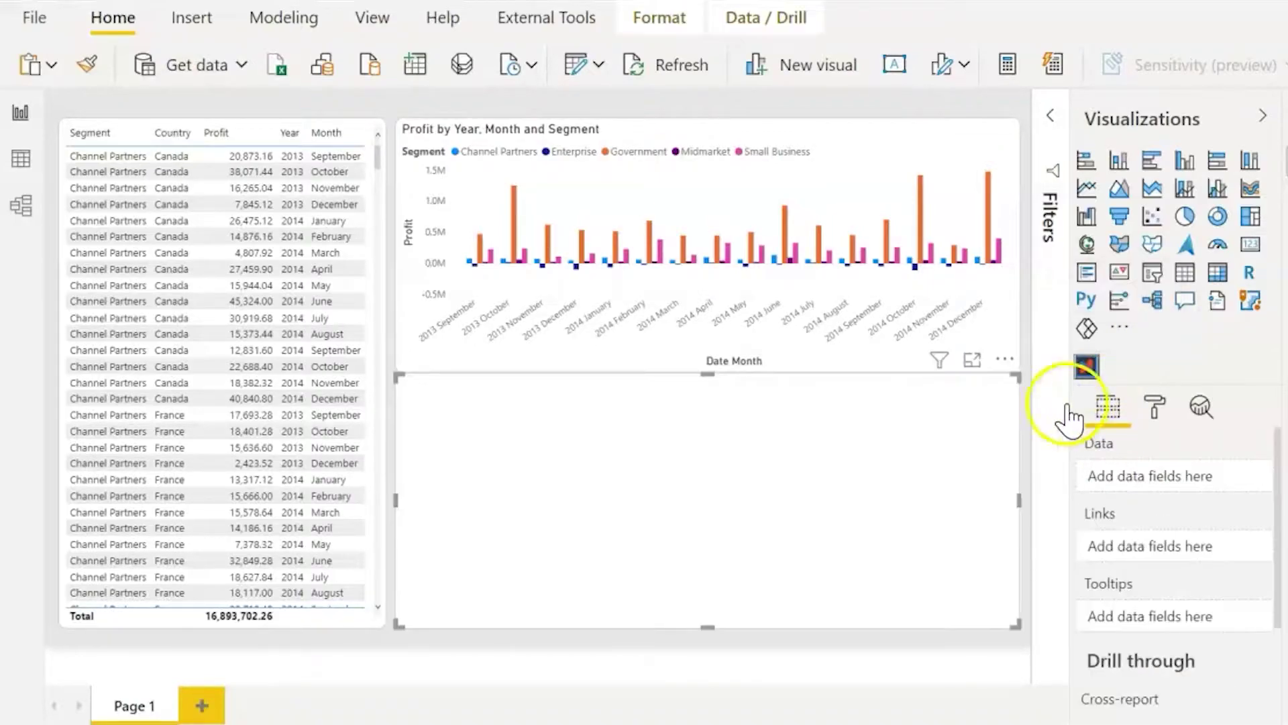
left_click(1263, 116)
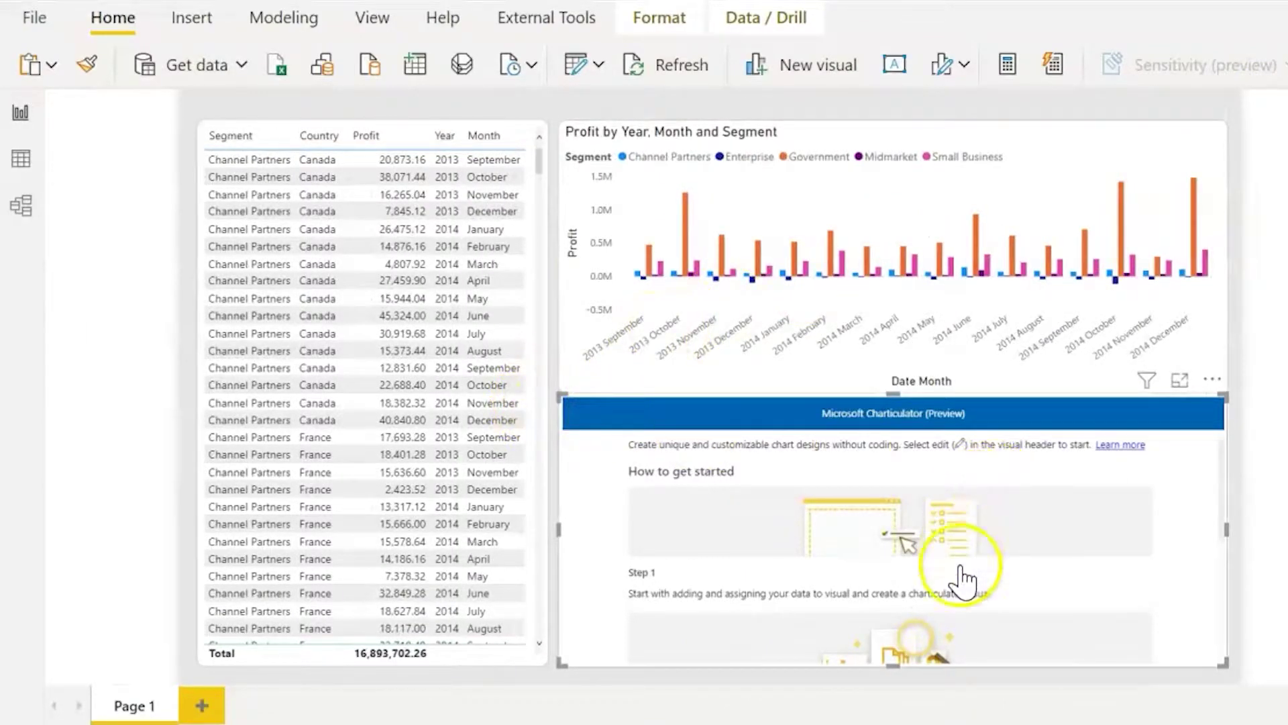
left_click(1213, 381)
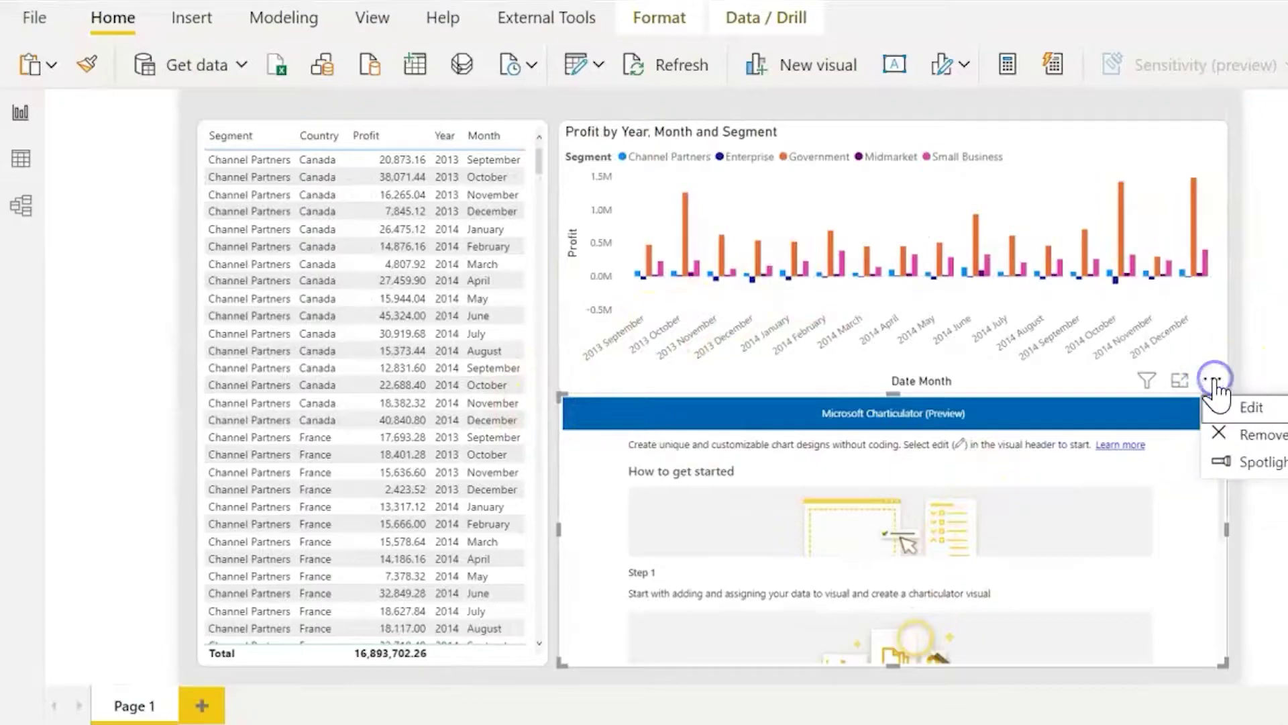
left_click(1252, 409)
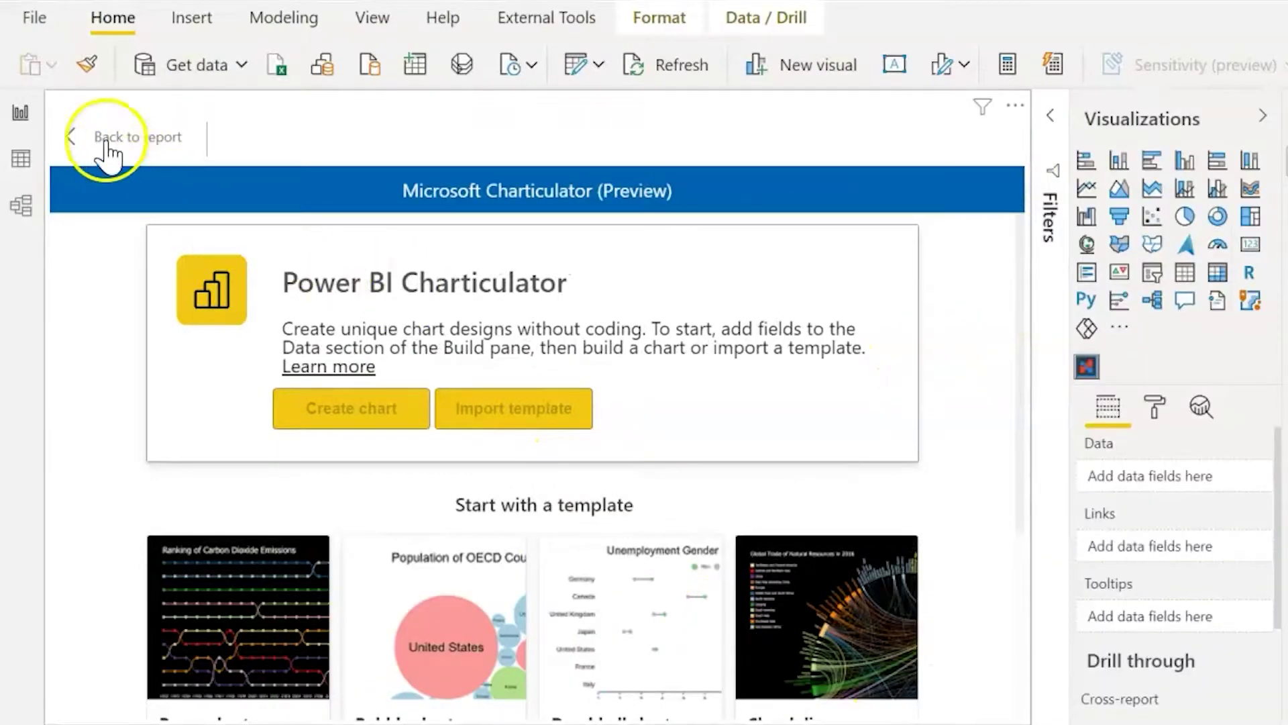
Go back to the report and remove the empty Charticulator visual
left_click(105, 139)
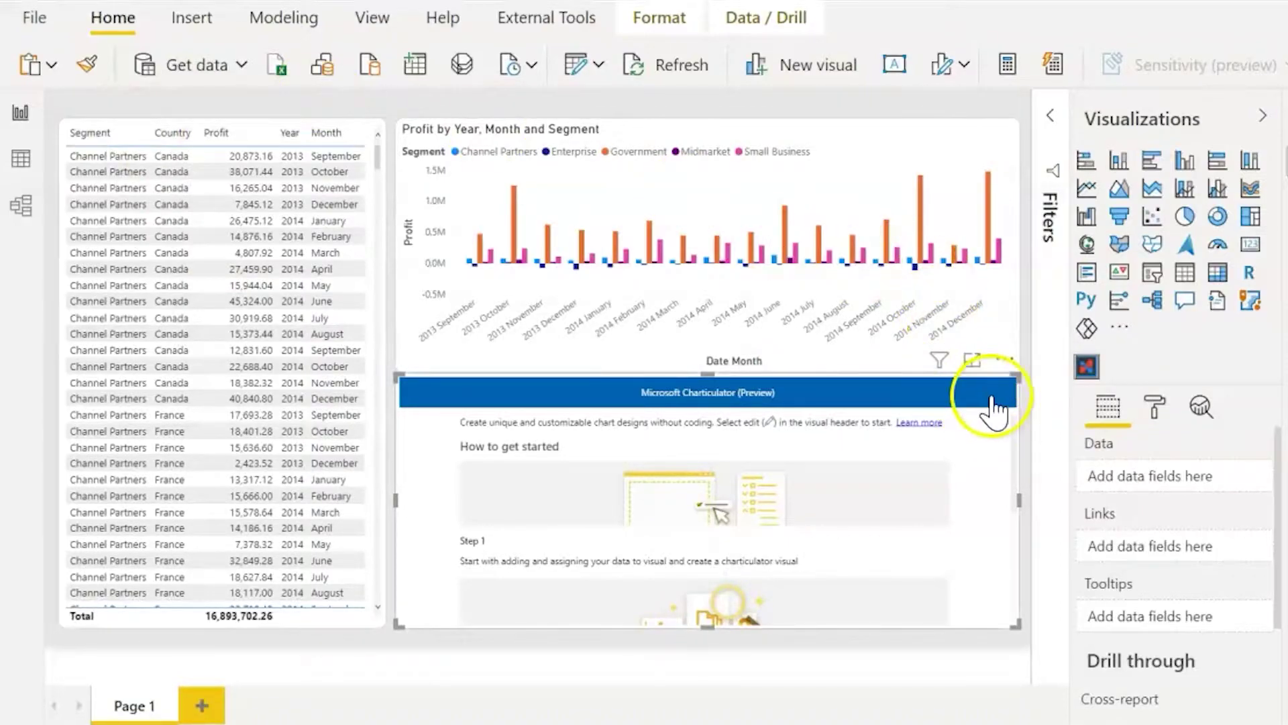
left_click(1004, 361)
left_click(1027, 412)
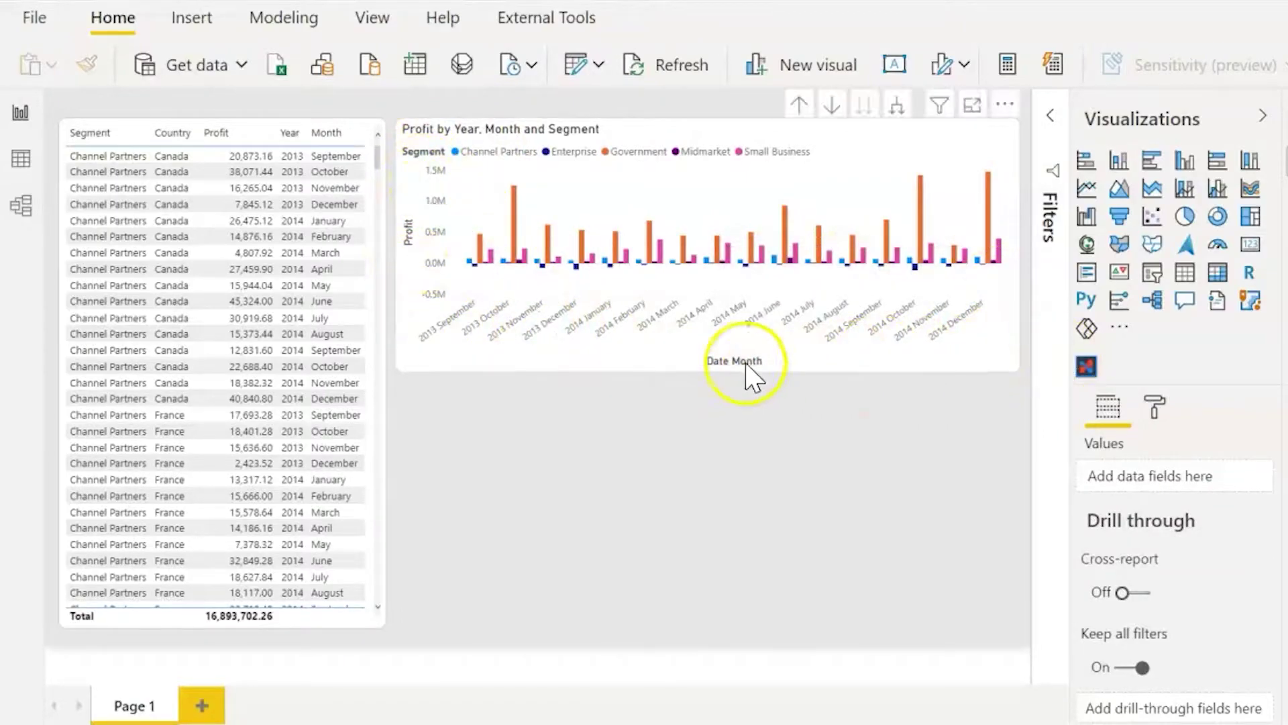
Cross-highlight the 2013 October Government bar, clear the filter, then select the profit chart
left_click(514, 231)
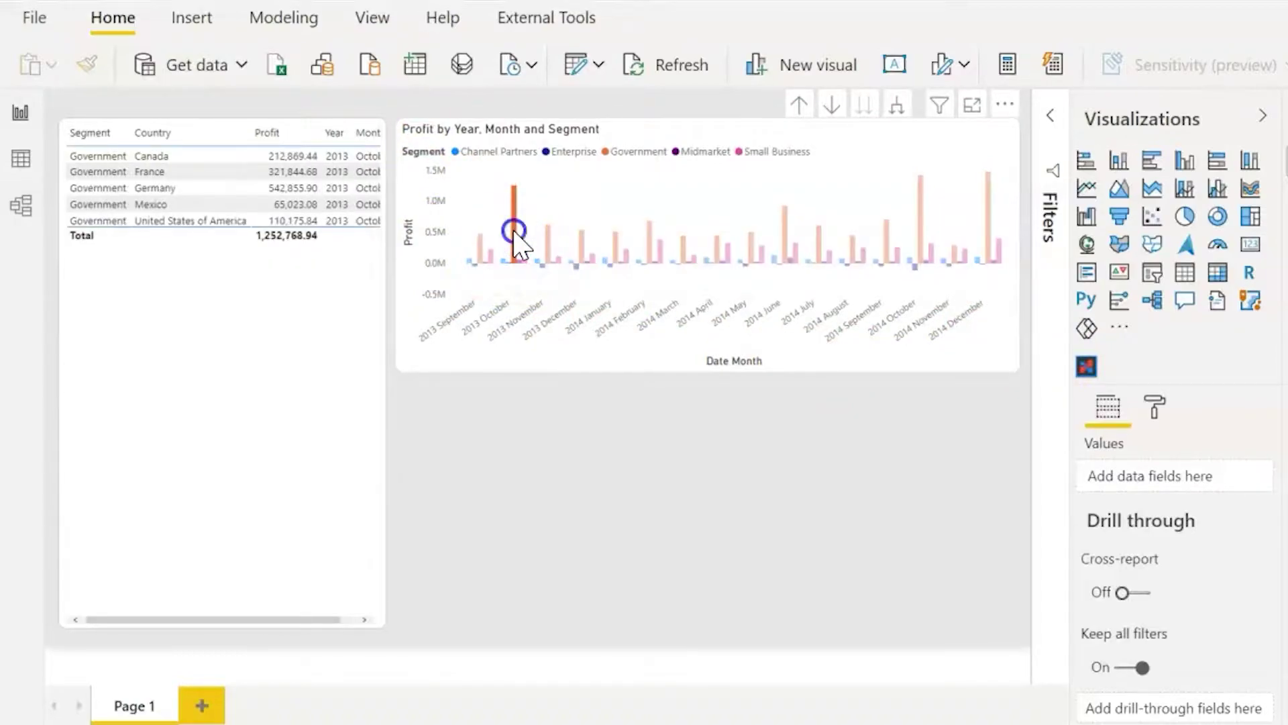
left_click(514, 231)
left_click(514, 231)
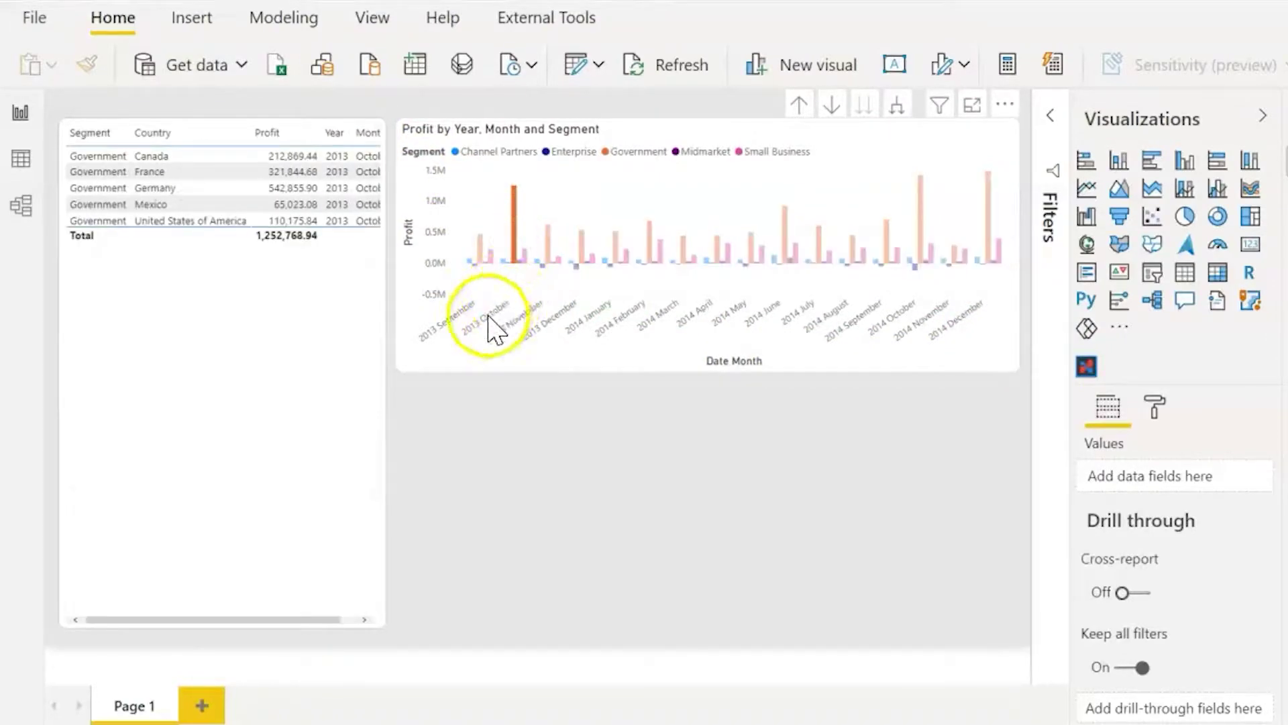
left_click(310, 225)
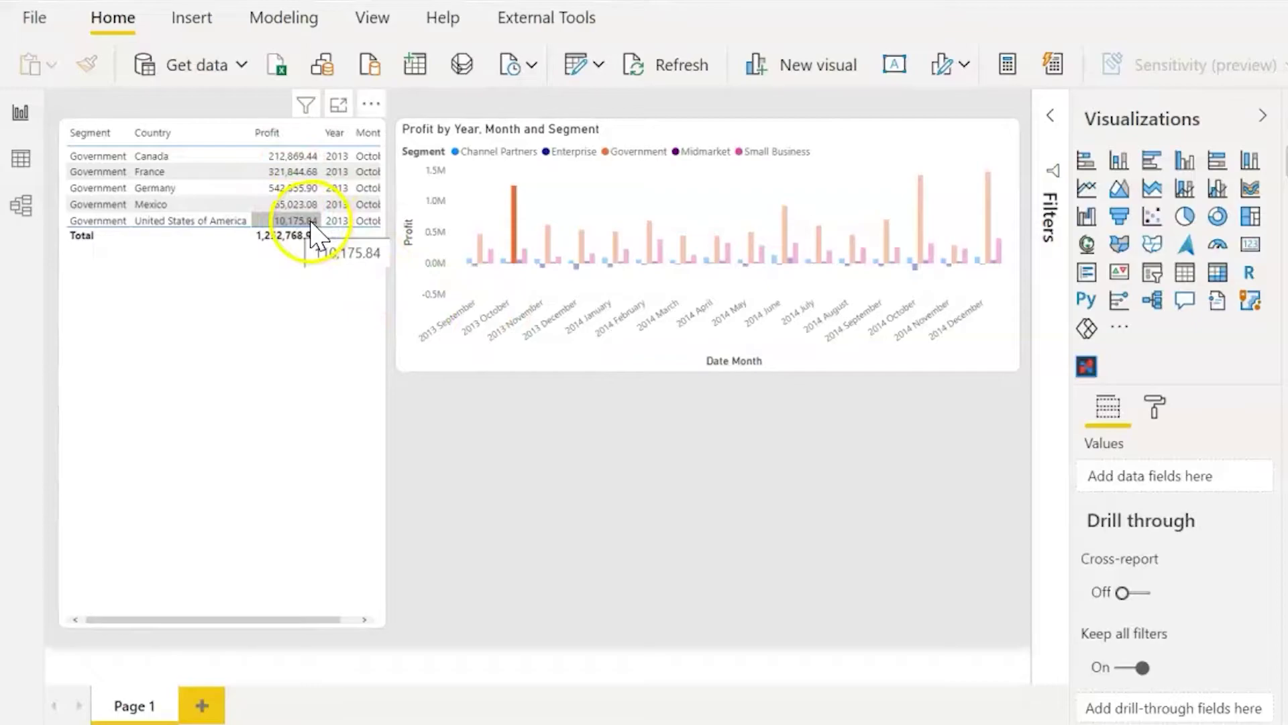
left_click(515, 202)
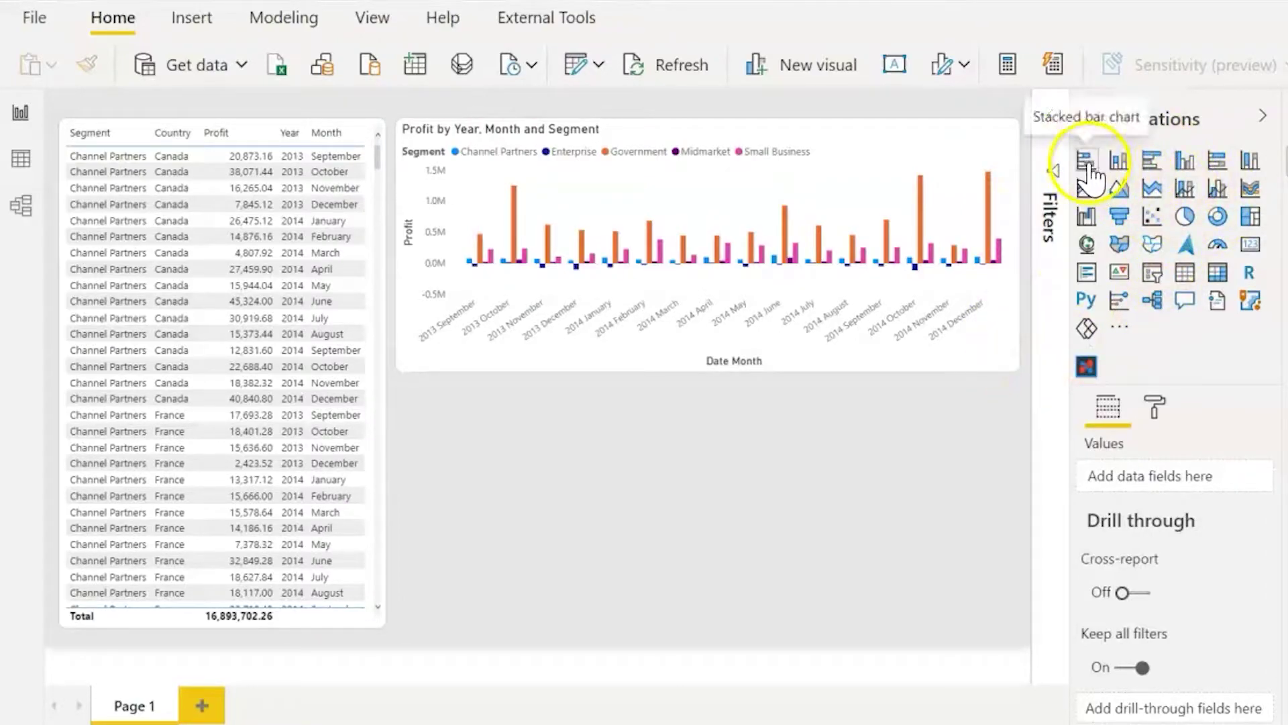
left_click(491, 249)
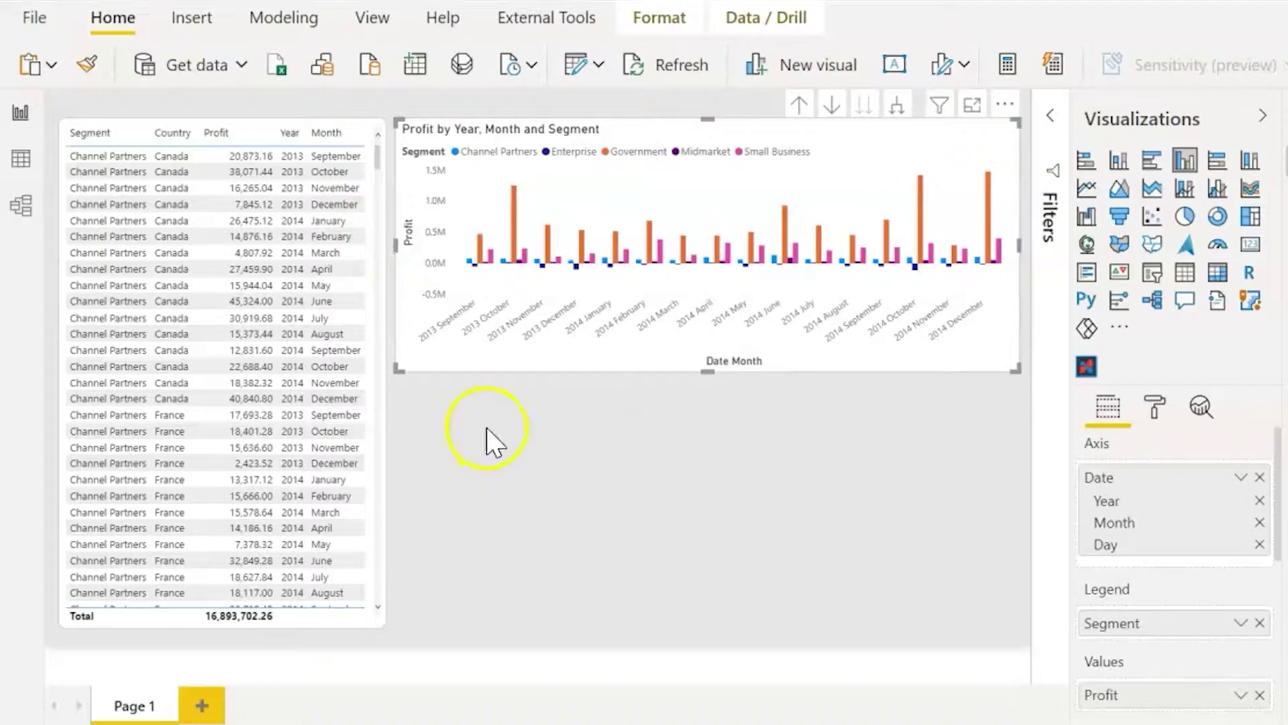
Return to Charticulator and expand the Layers and Glyph panels
mouse_move(194, 721)
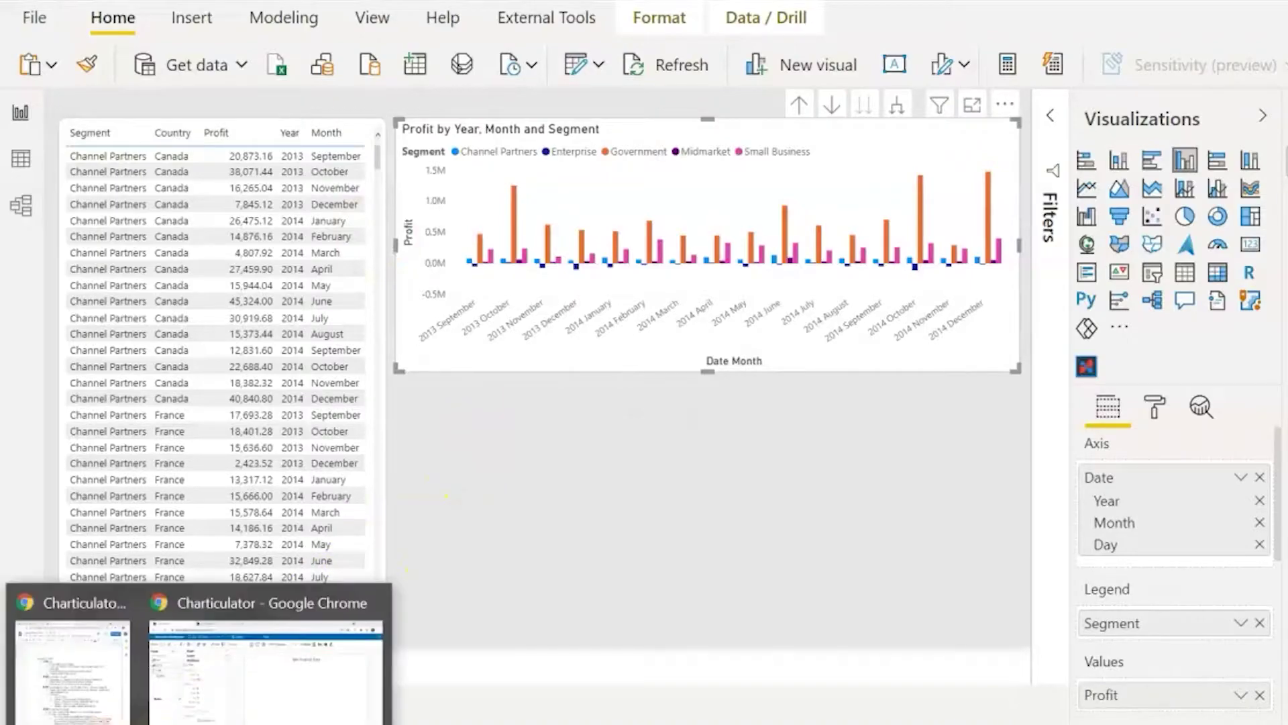
left_click(202, 718)
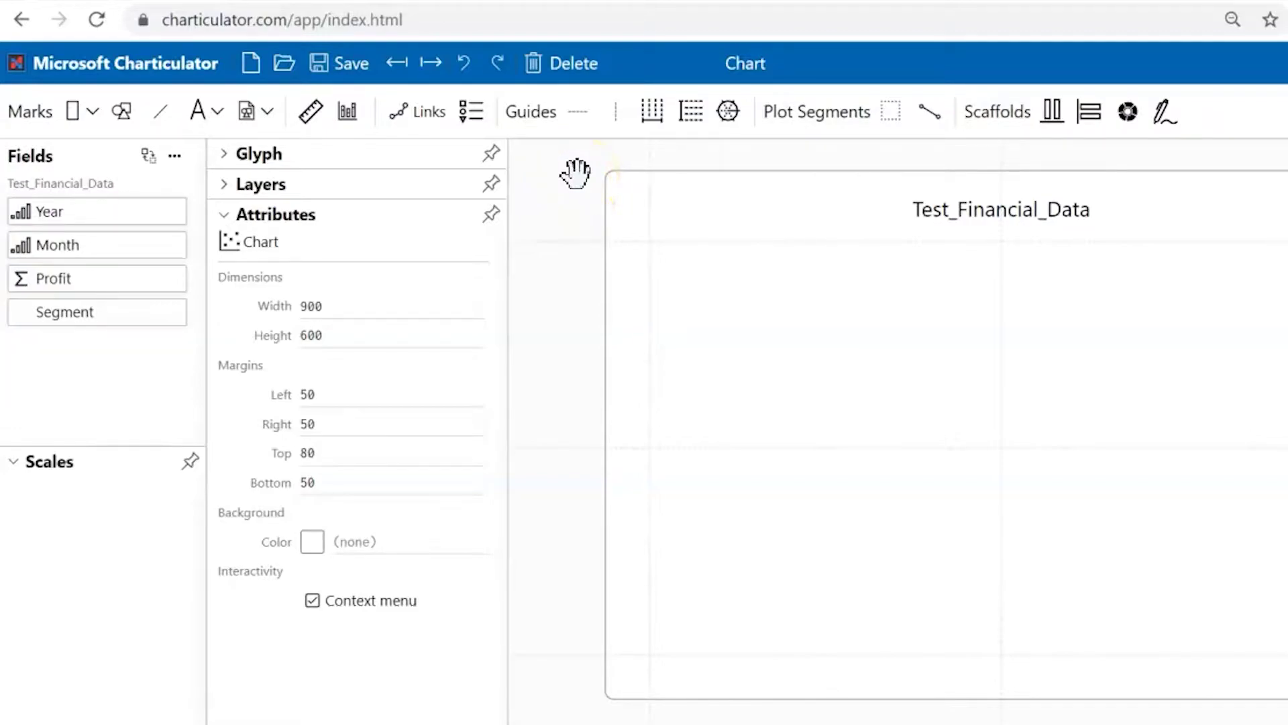
left_click(225, 184)
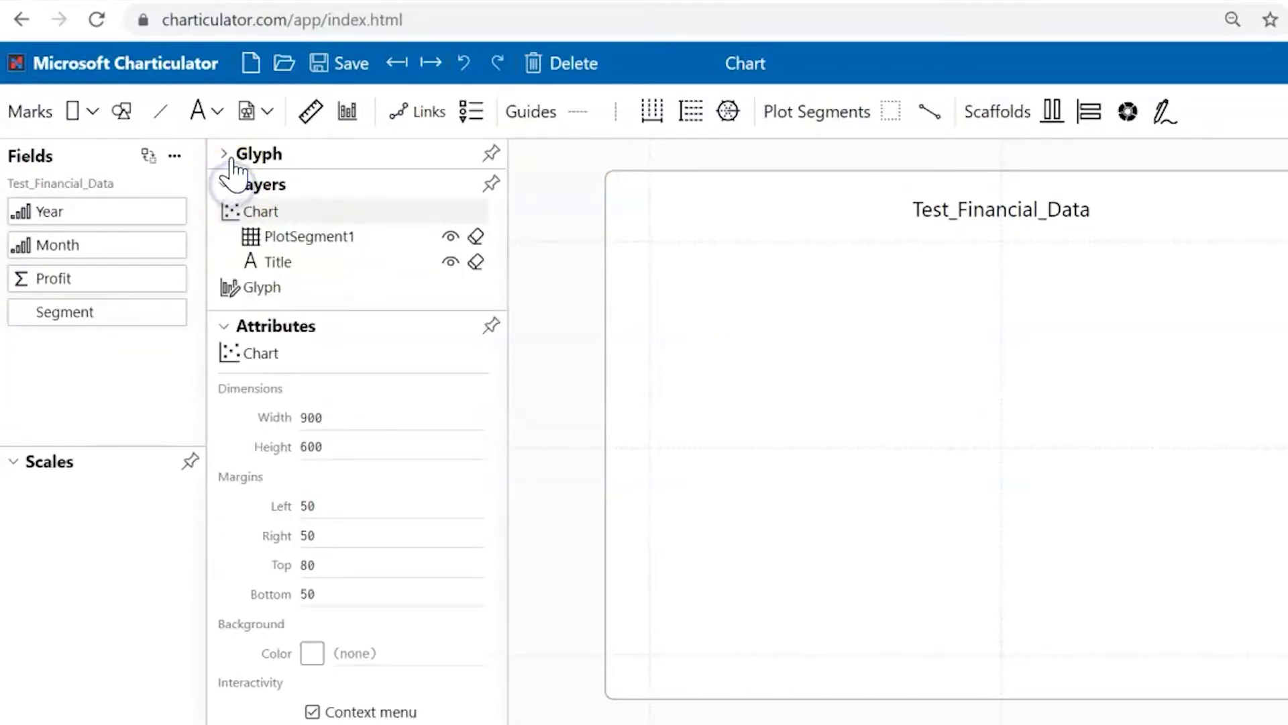
left_click(226, 156)
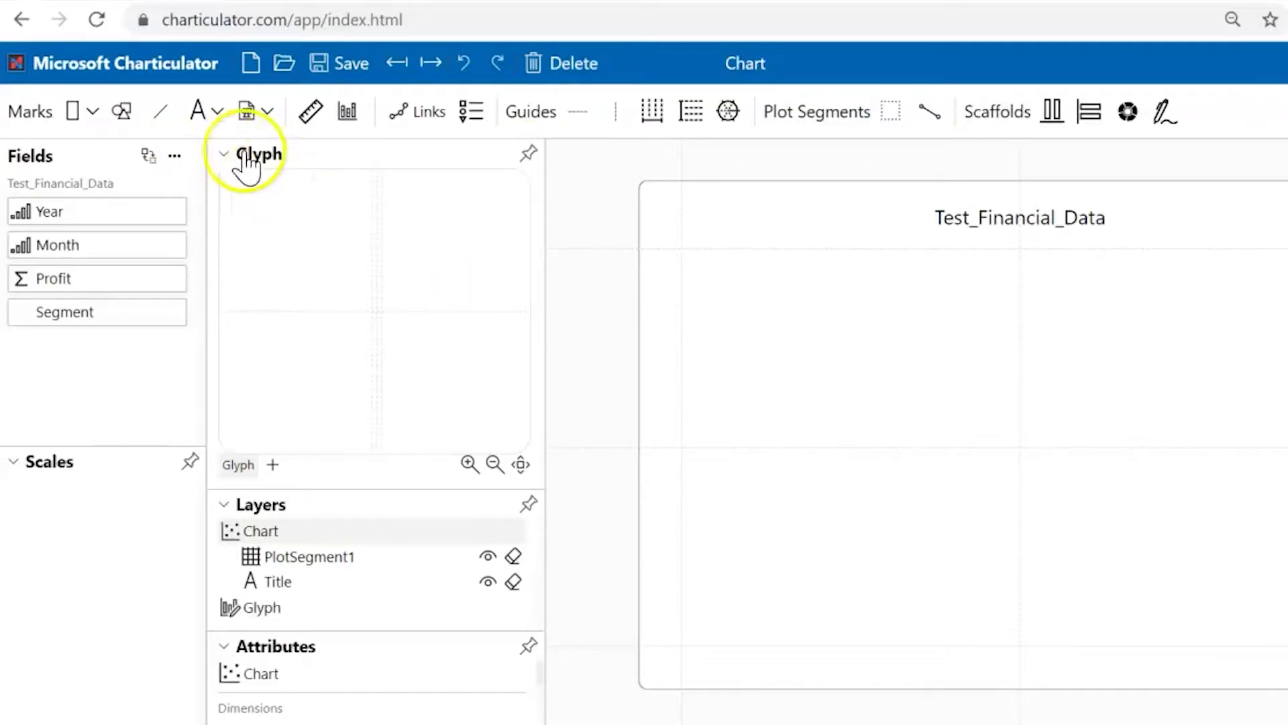
Draw a tall rectangle mark, Shape1, in the glyph so the chart fills with blue bars
left_click(94, 113)
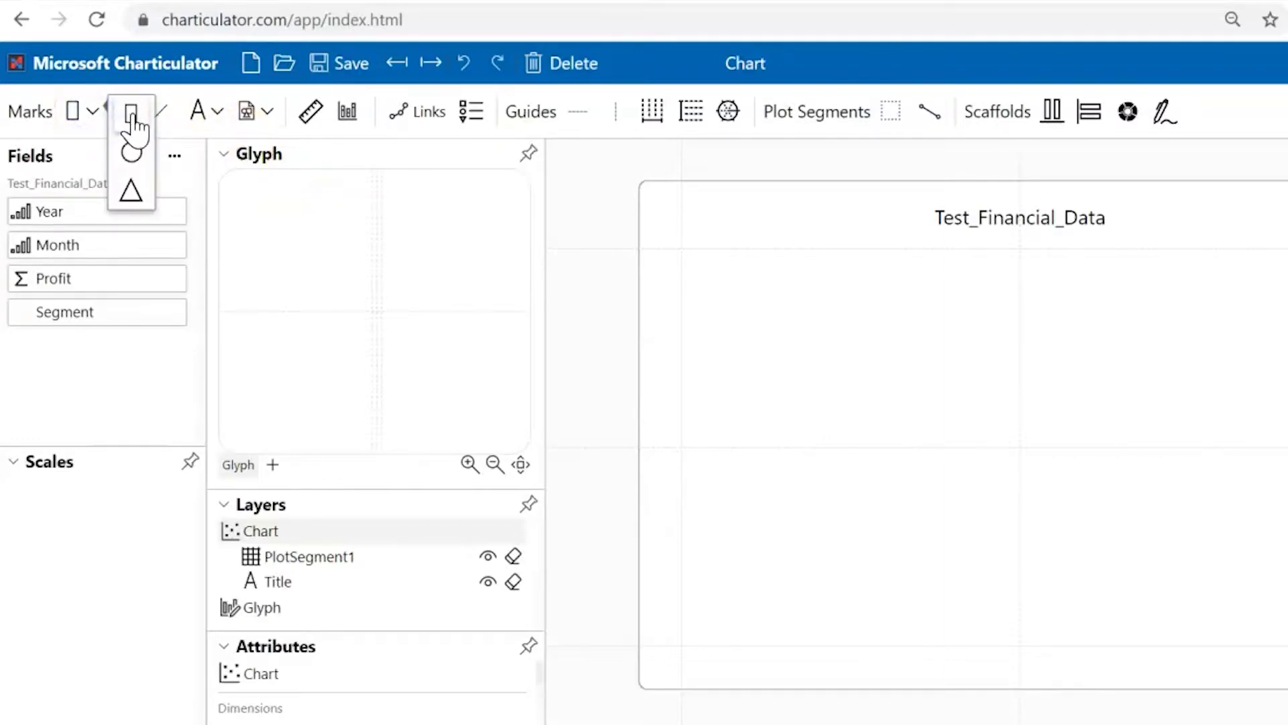
left_click(130, 117)
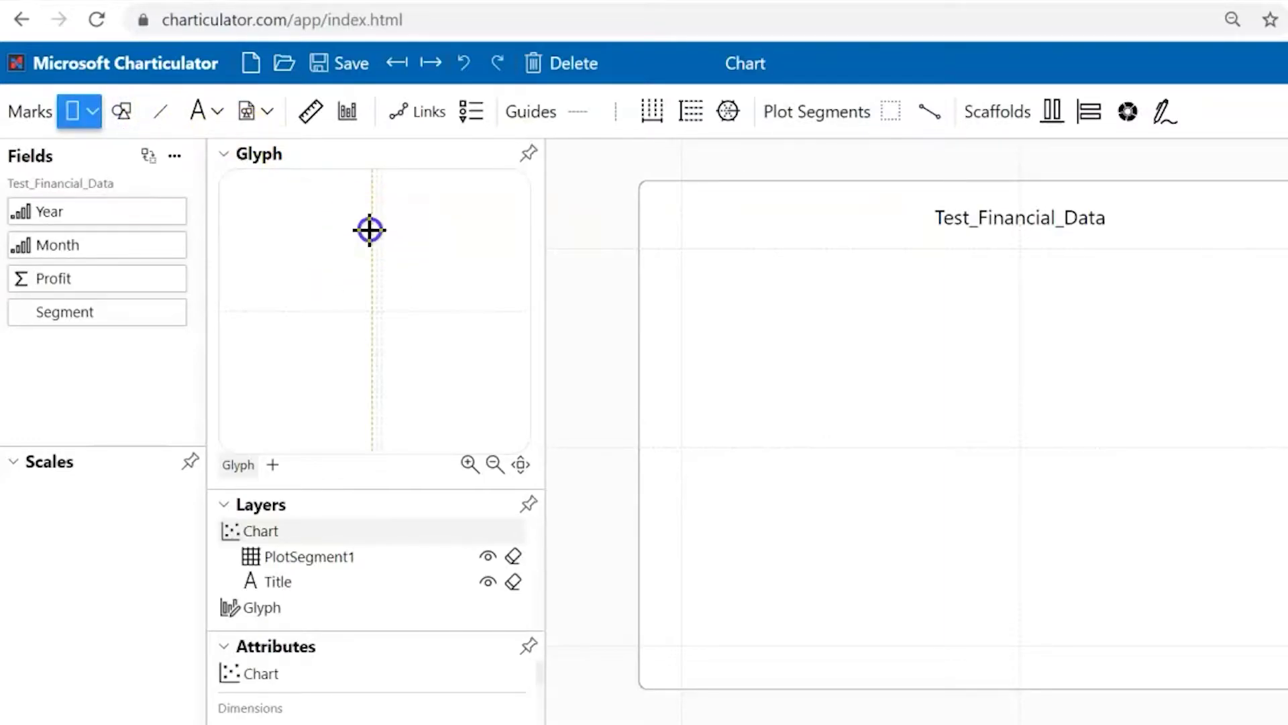
left_click_drag(371, 229, 380, 341)
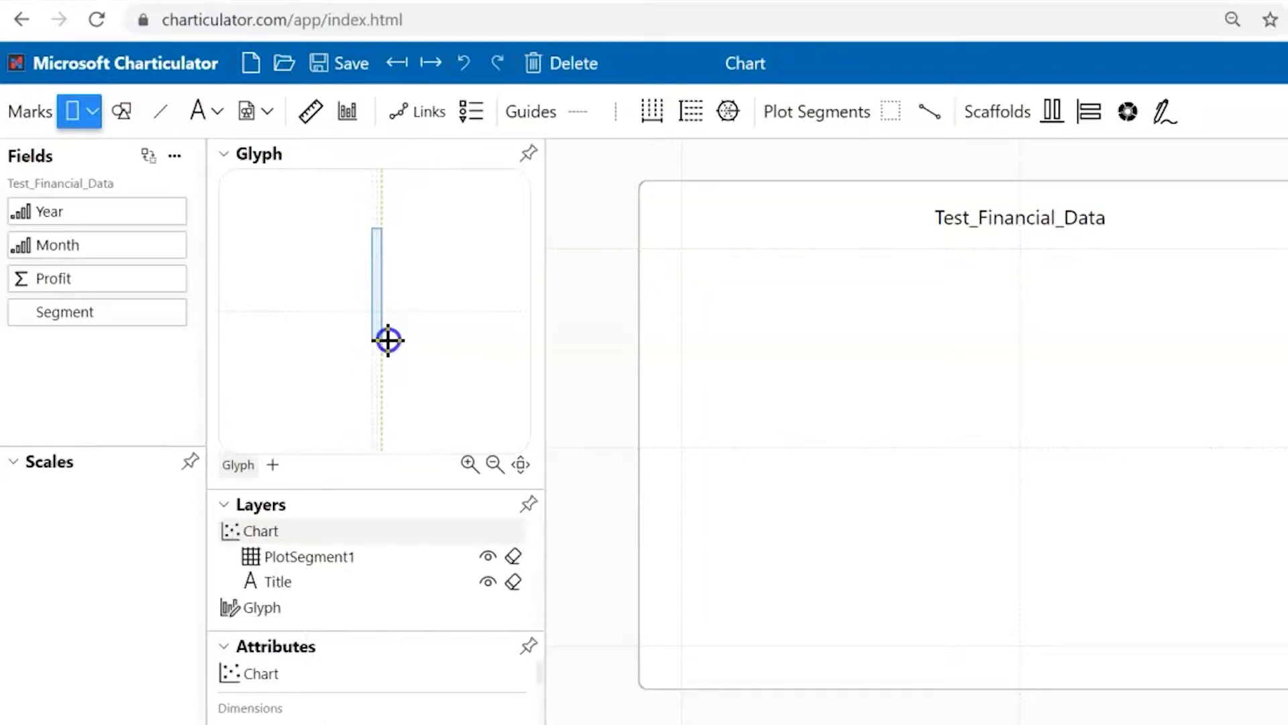
left_click_drag(388, 339, 389, 341)
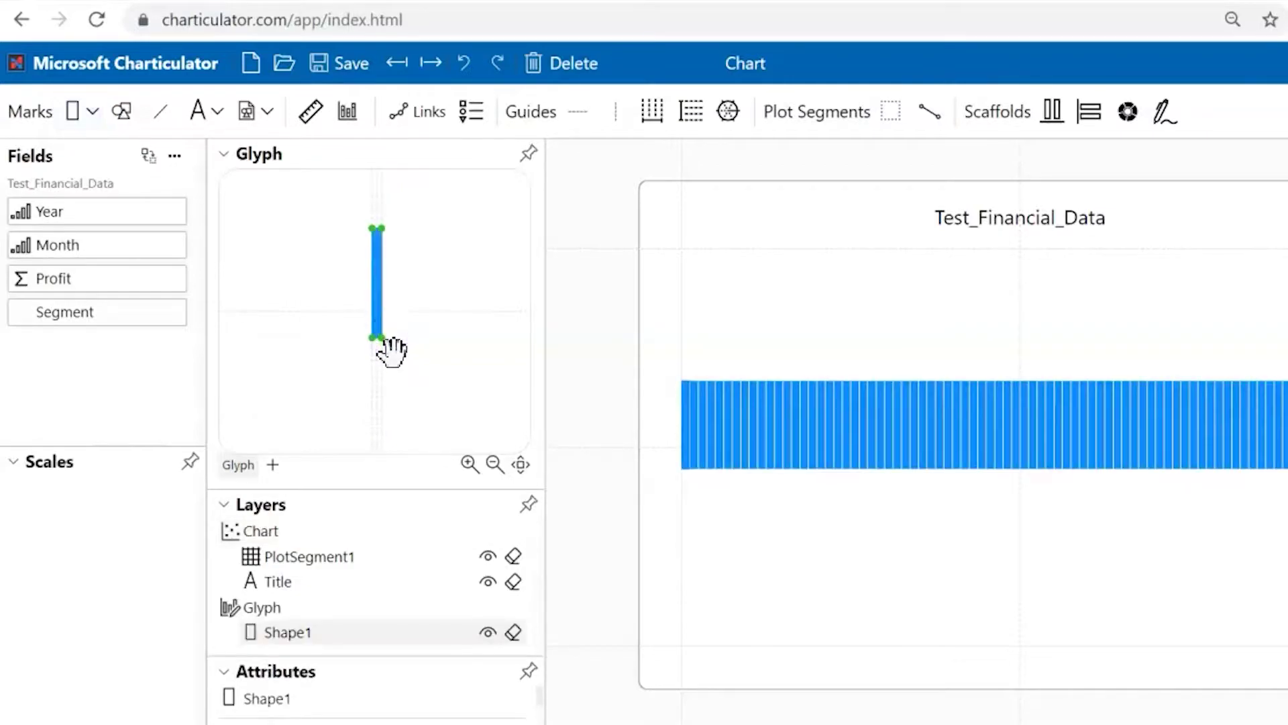
left_click(409, 362)
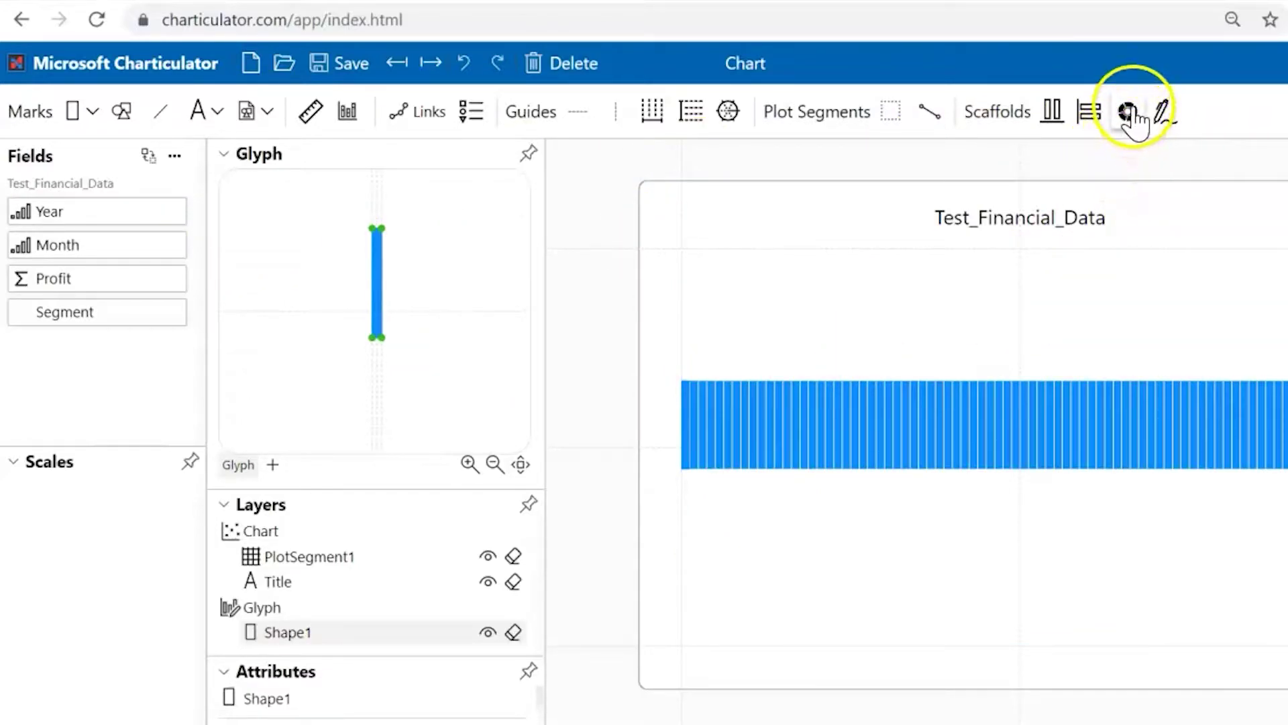
left_click(983, 115)
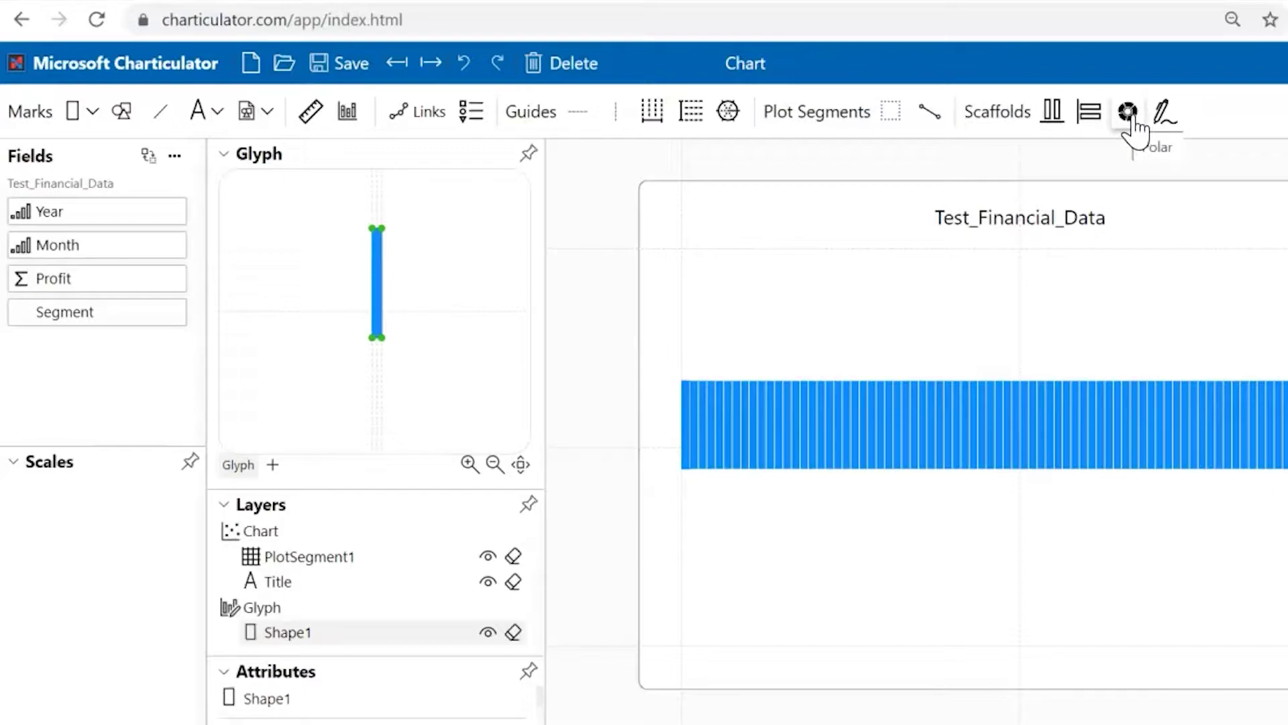
Drop the Polar scaffold onto the chart to arrange the bars in a ring
left_click_drag(1127, 114, 1012, 493)
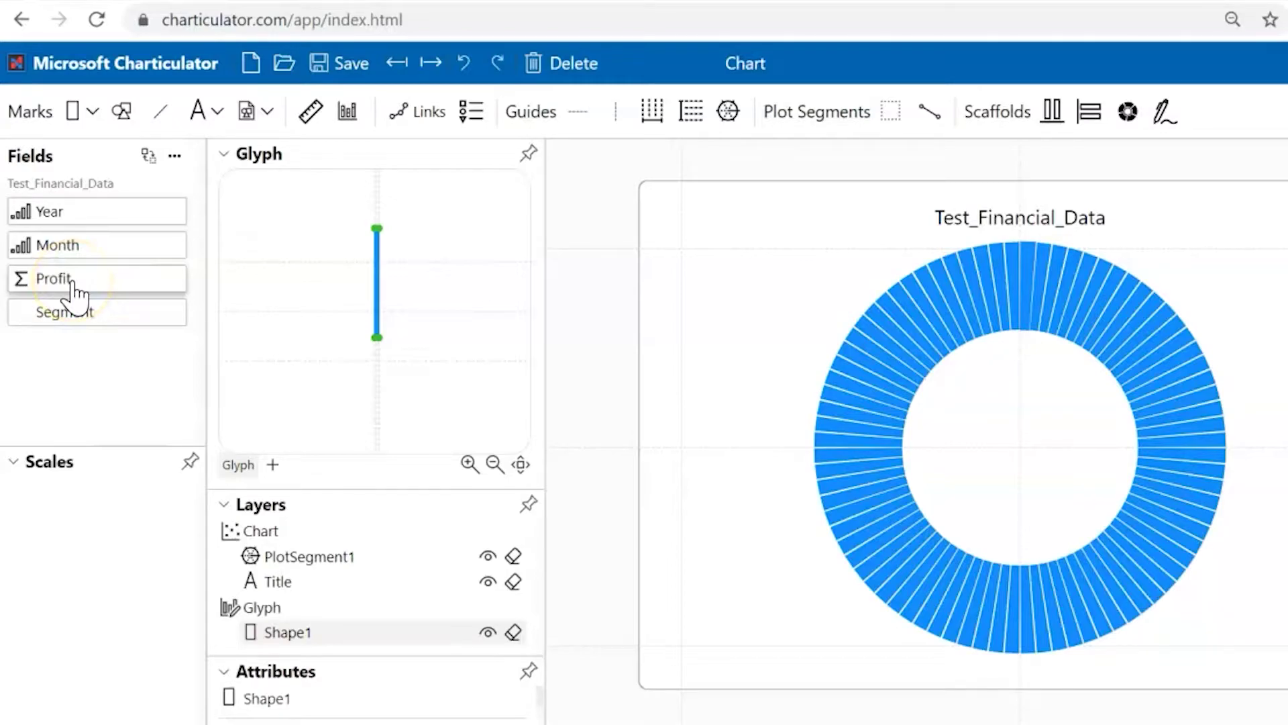
Bind Profit to the rectangle's height and Month to the polar angular axis
left_click_drag(74, 286, 356, 305)
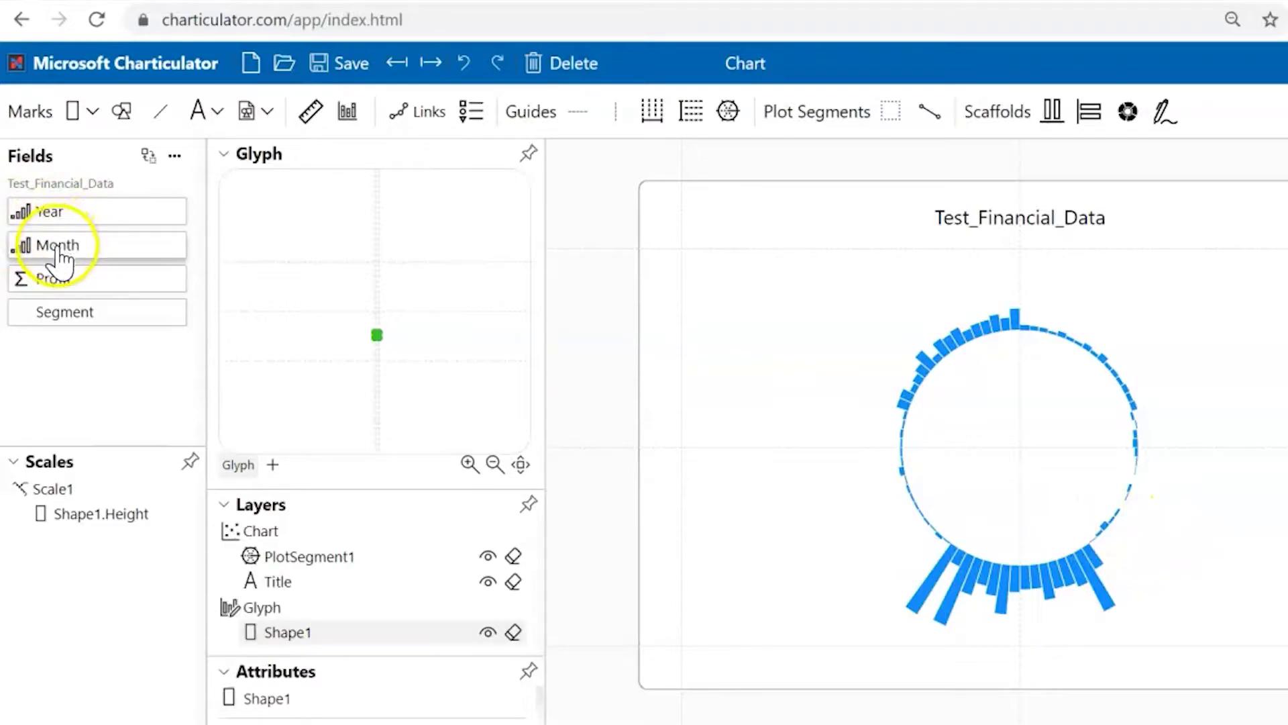
left_click_drag(58, 246, 838, 398)
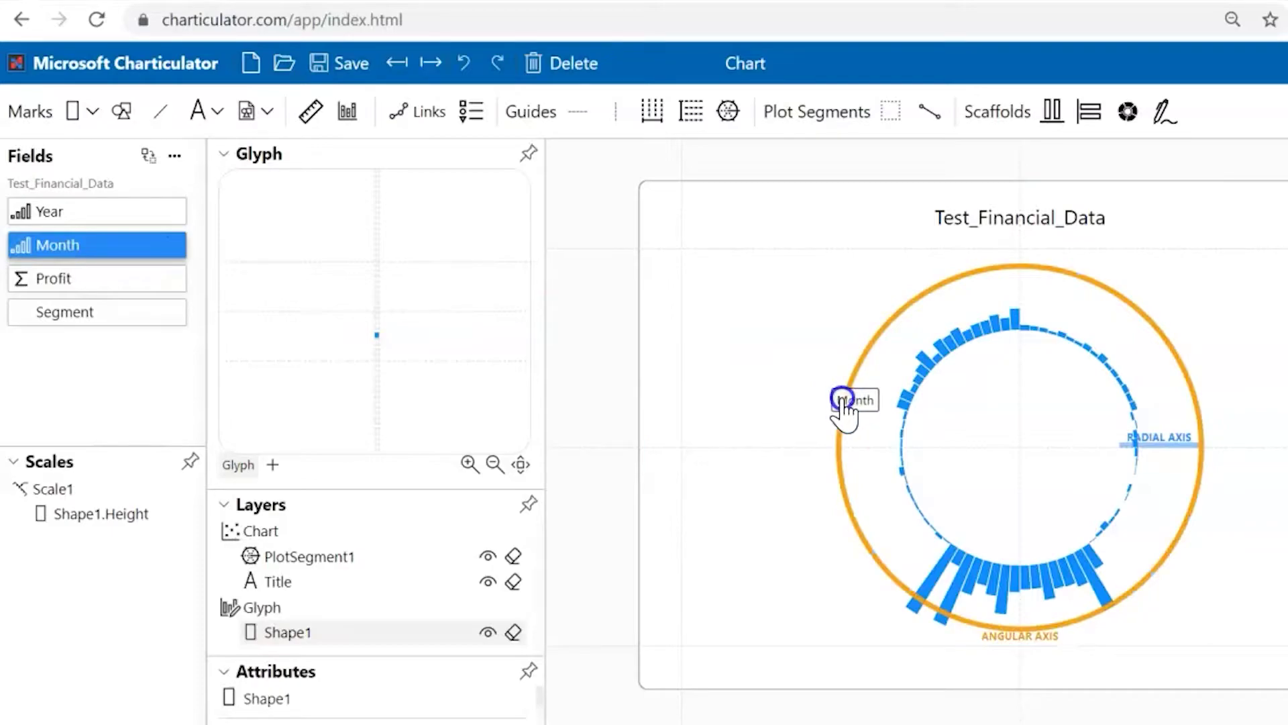
left_click_drag(843, 403, 843, 404)
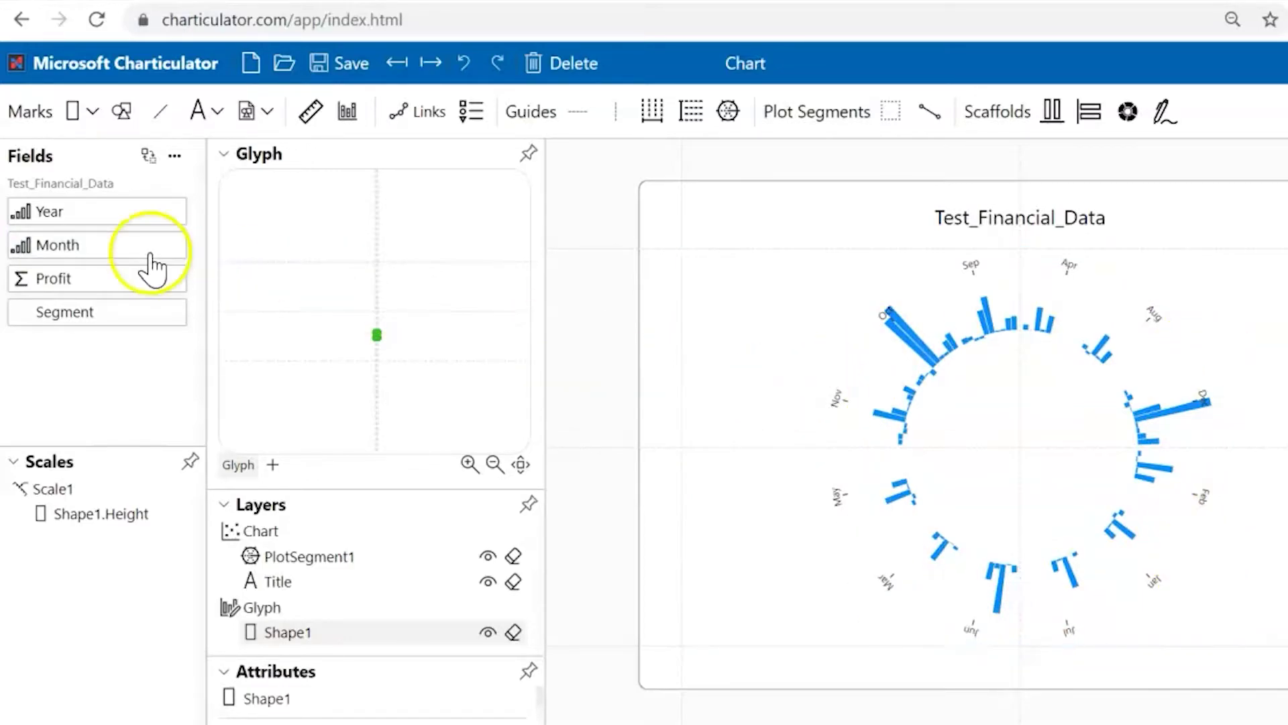
Collapse the Glyph panel and review the PlotSegment1, Title and Shape1 attributes
left_click(224, 155)
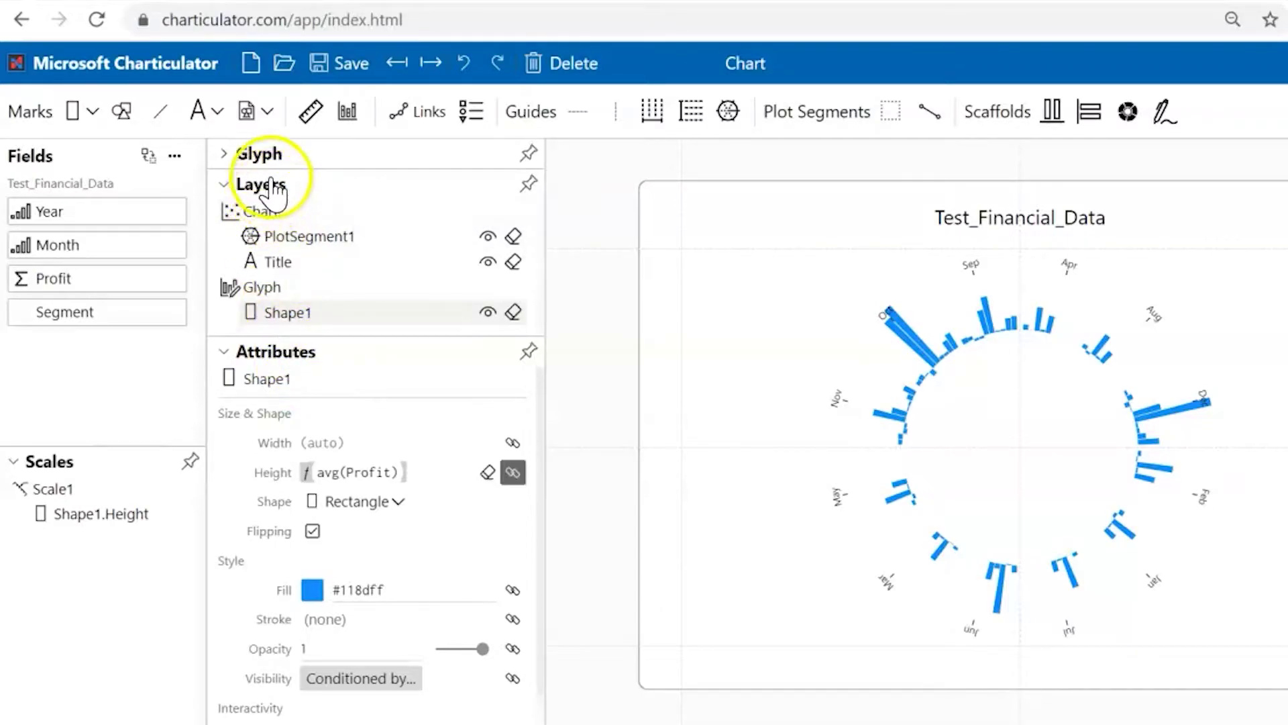
left_click(310, 236)
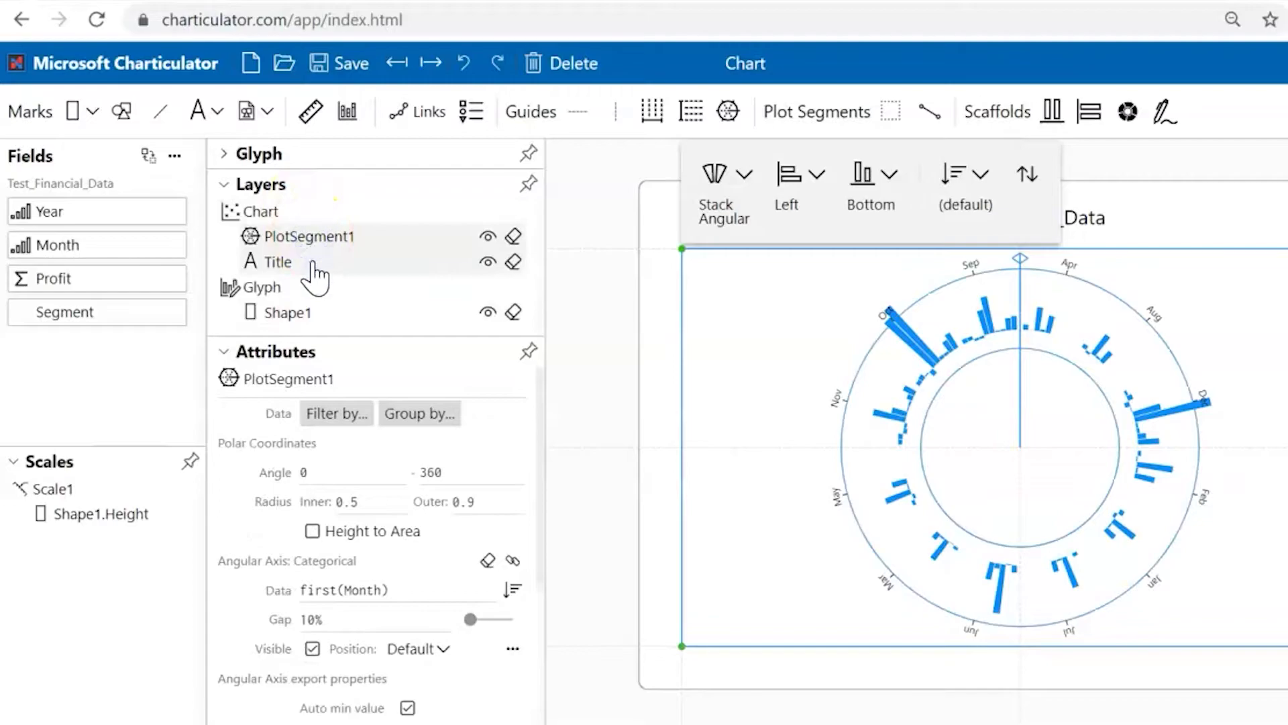
left_click(313, 263)
left_click(314, 239)
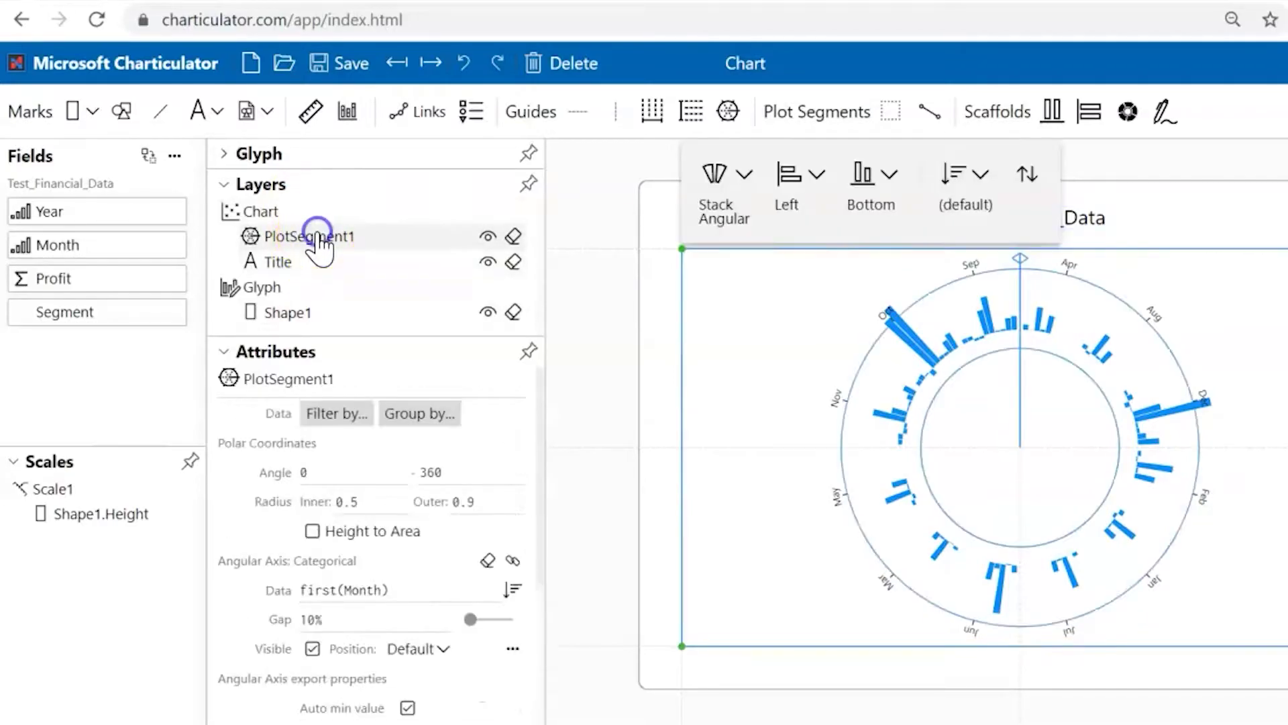
left_click(314, 263)
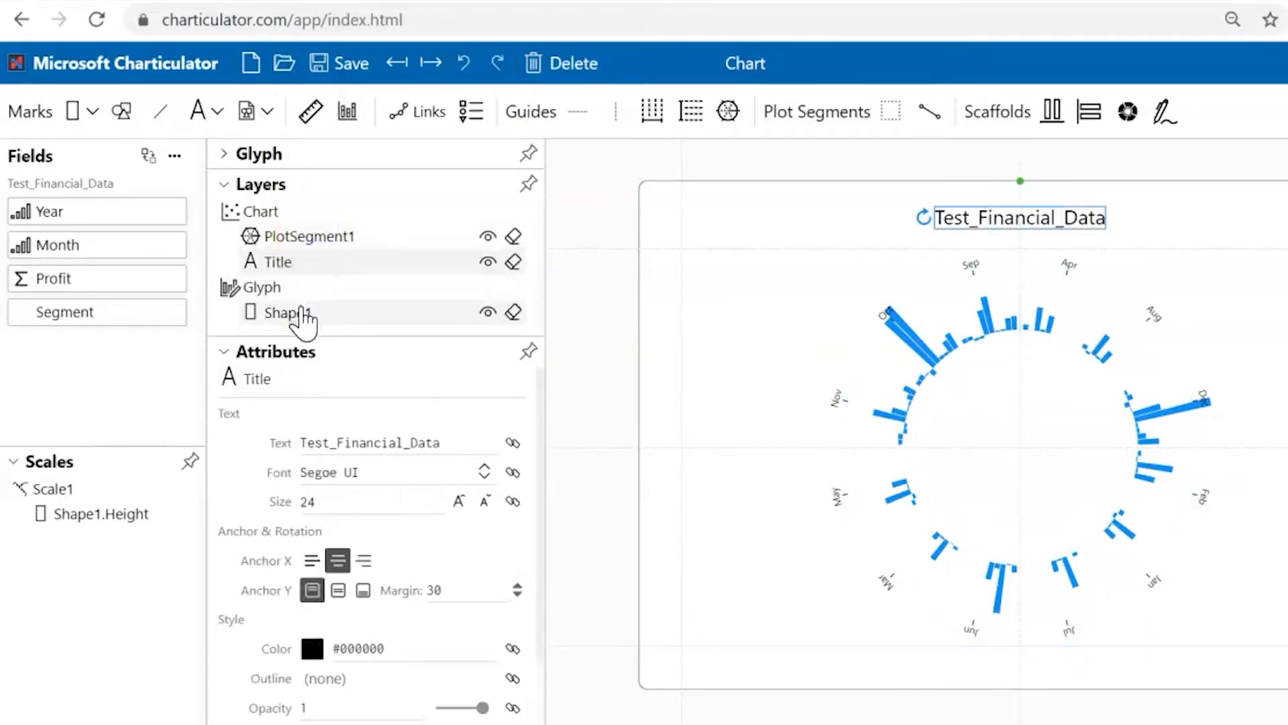
left_click(301, 311)
left_click(287, 313)
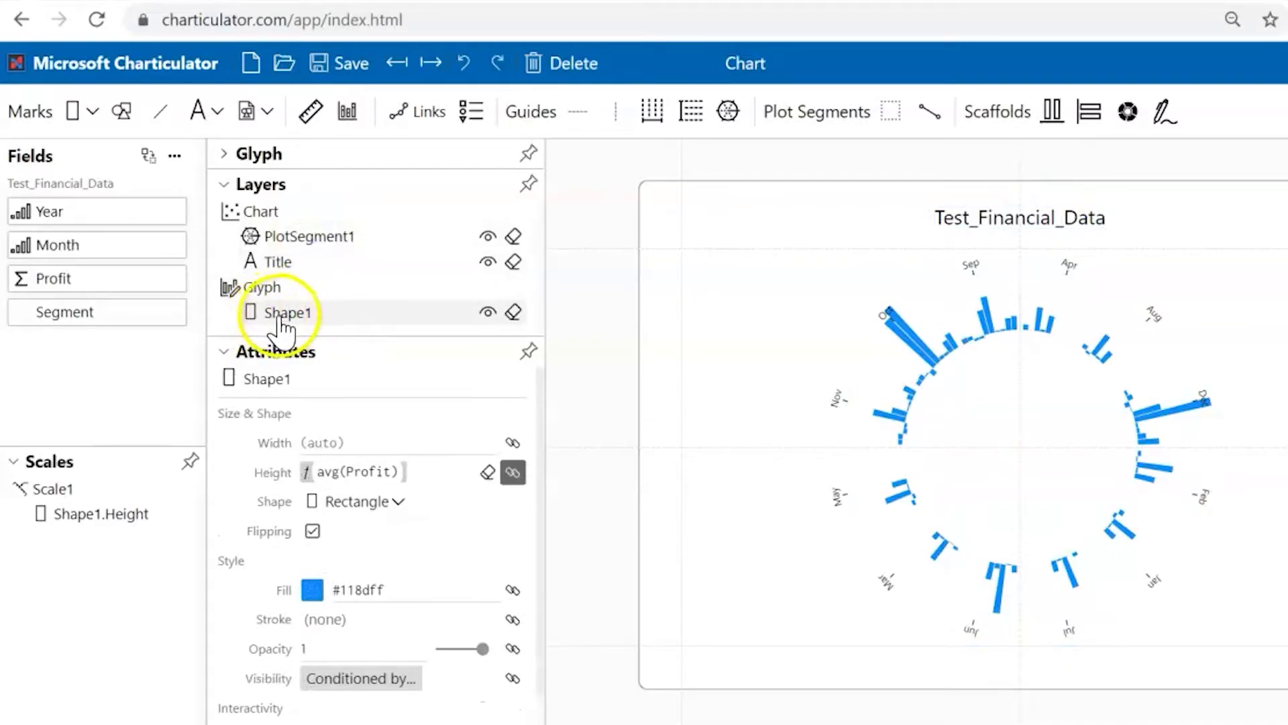
Rotate PlotSegment1's polar layout to span 15° to 360°, leaving a narrow gap at the top
left_click(289, 264)
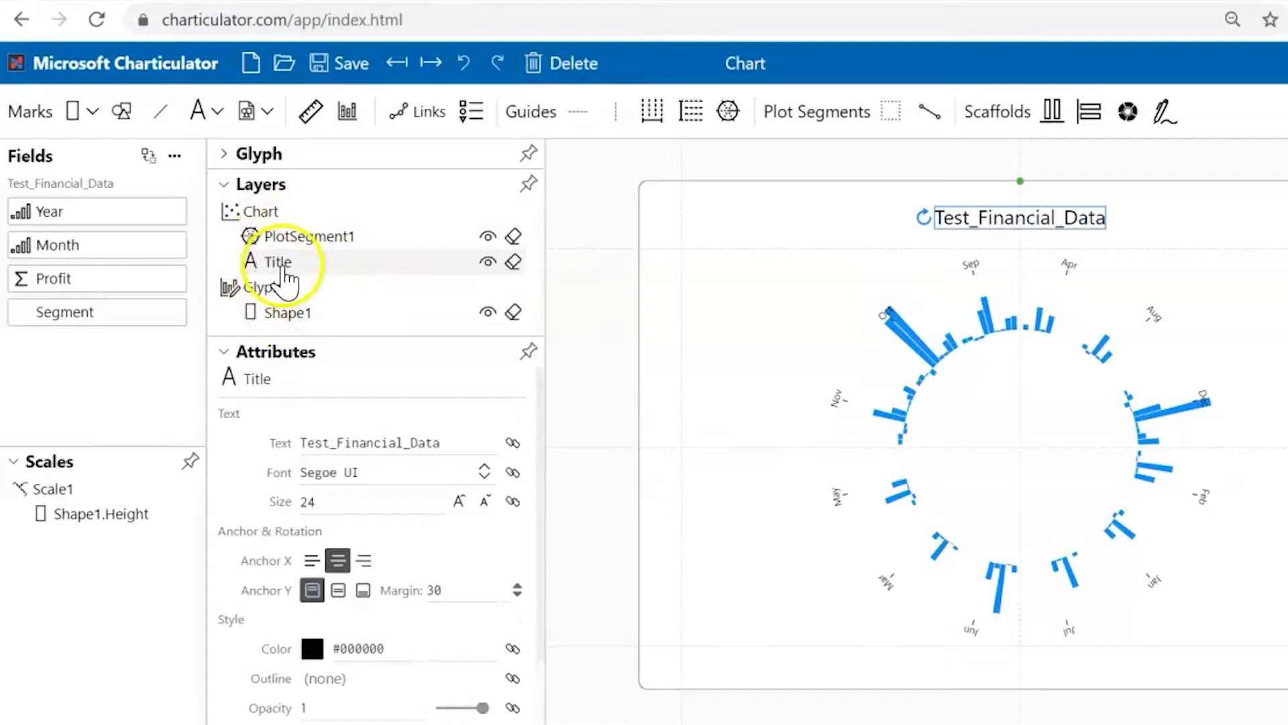
left_click(305, 238)
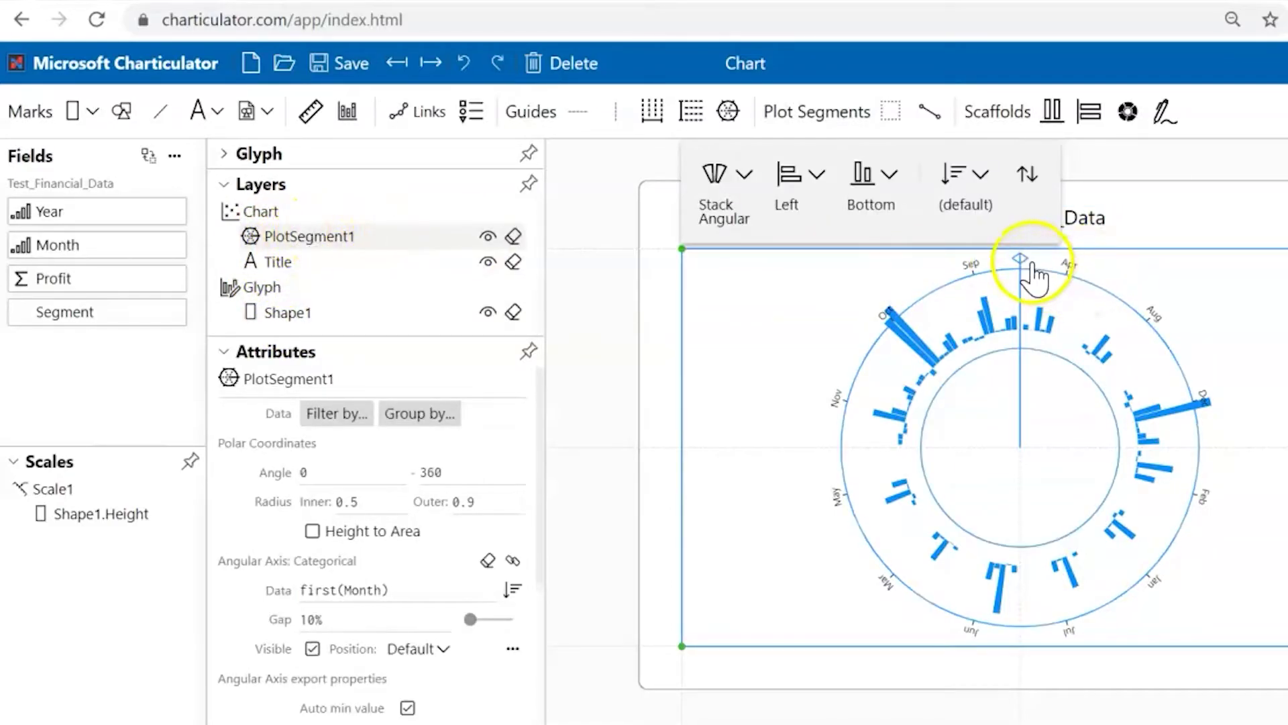
left_click_drag(1021, 258, 1197, 401)
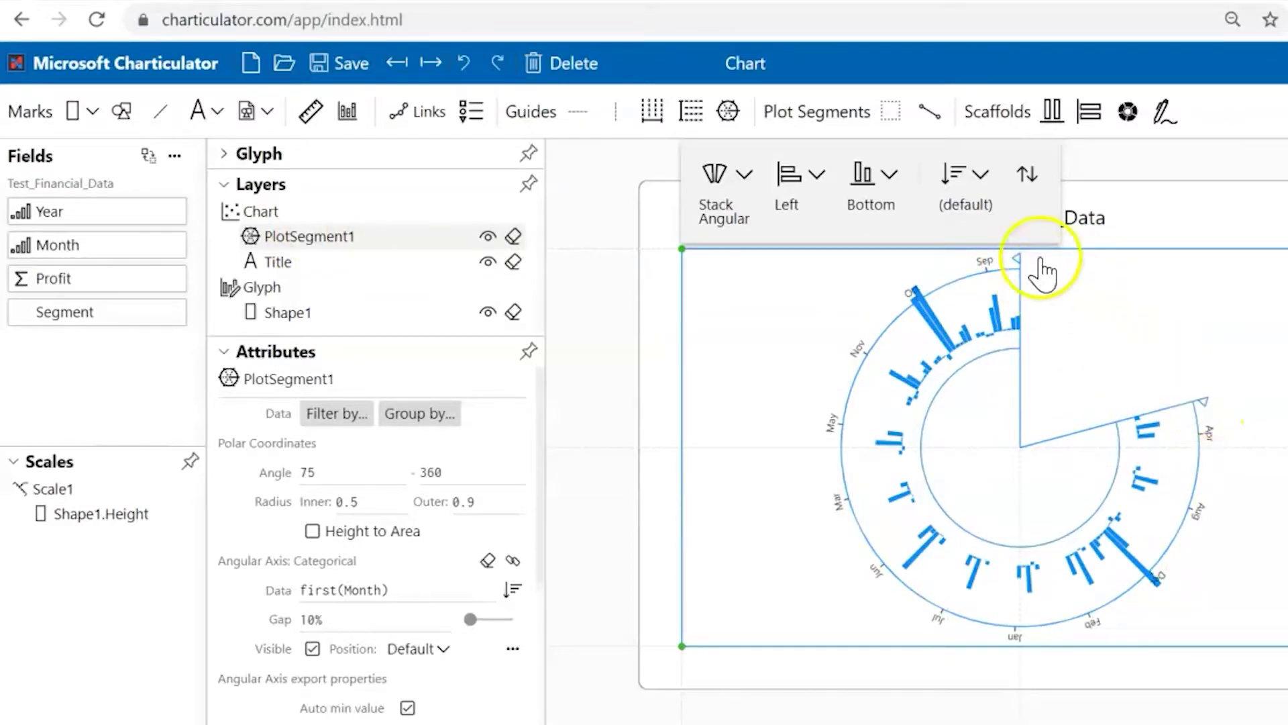
mouse_move(1018, 261)
left_mouse_down()
mouse_move(864, 306)
mouse_move(879, 314)
mouse_move(1017, 259)
left_mouse_up()
left_click_drag(1201, 383, 1066, 265)
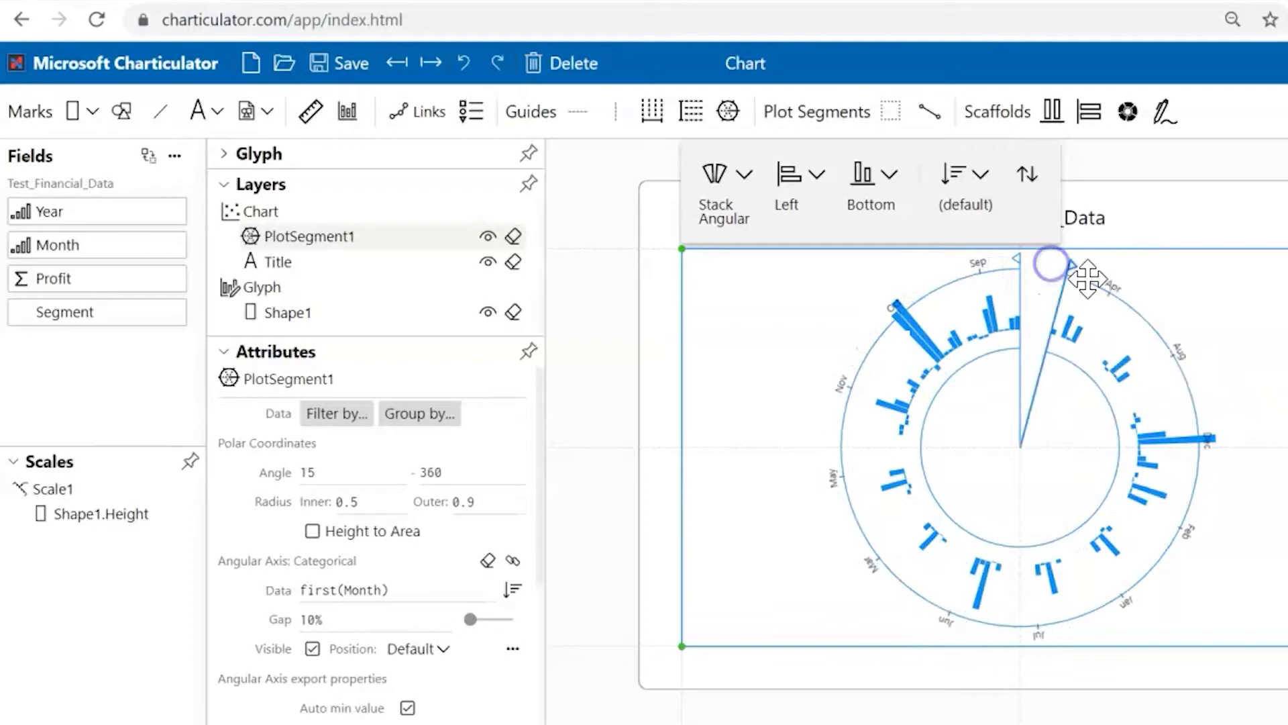
Review the title, bar shape and polar plot segment's start angle and inner/outer radius values
left_click(282, 261)
left_click(296, 314)
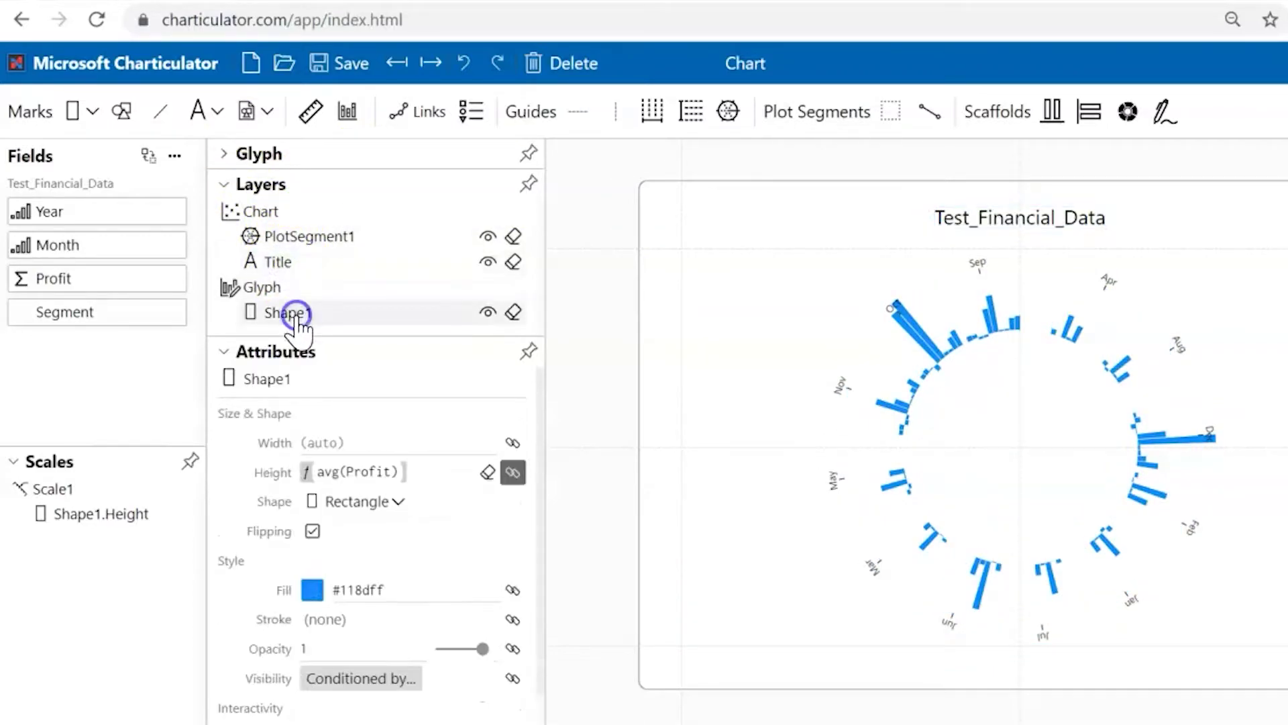
left_click(223, 183)
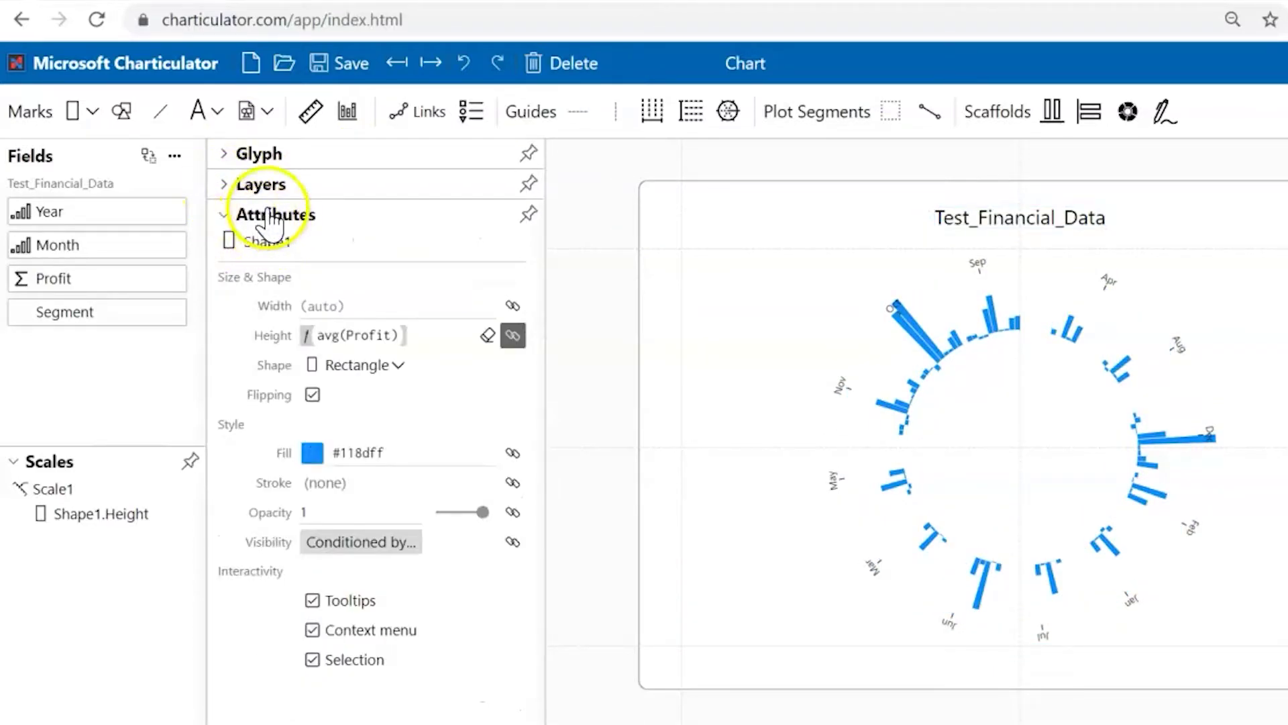
left_click(914, 348)
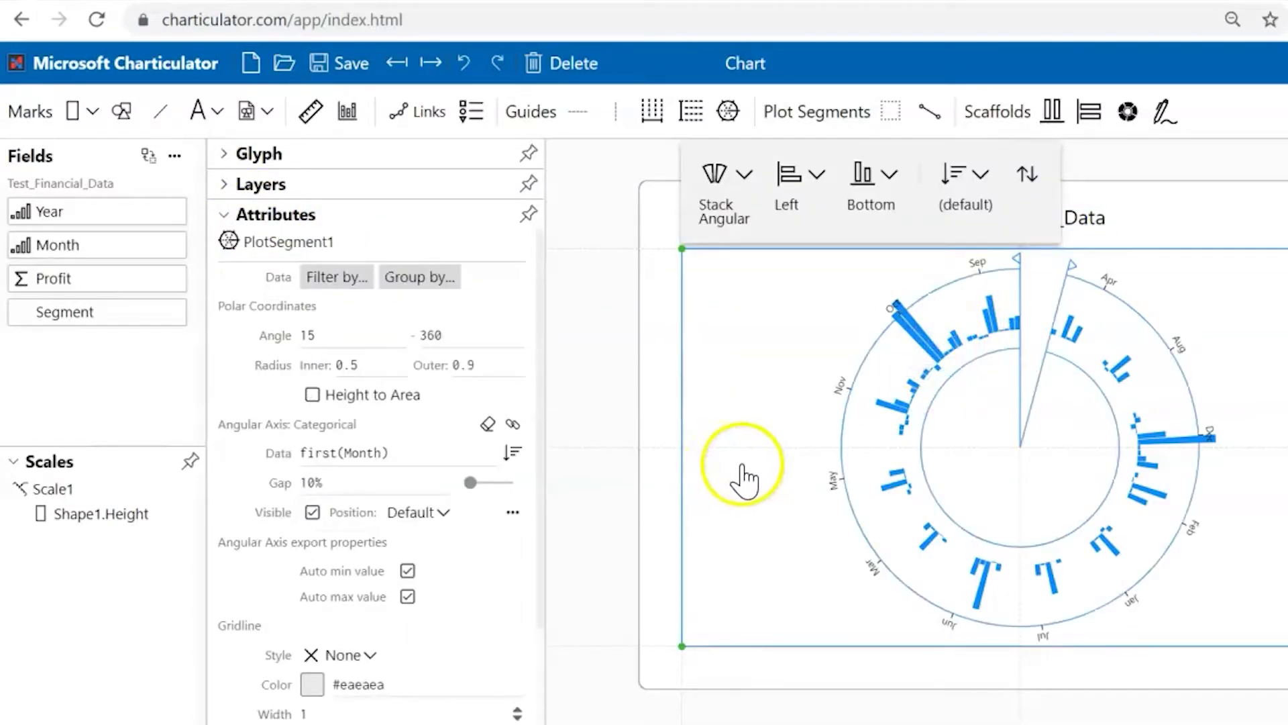
left_click(330, 339)
left_click(381, 361)
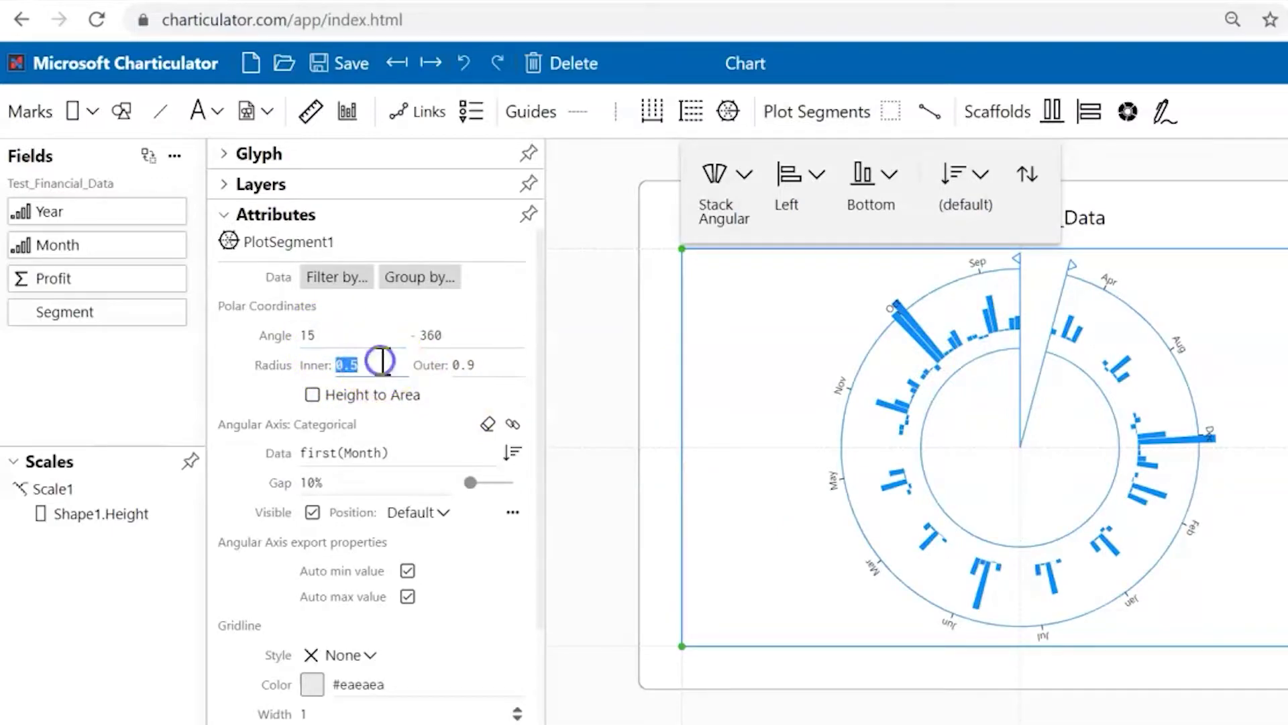
left_click(489, 365)
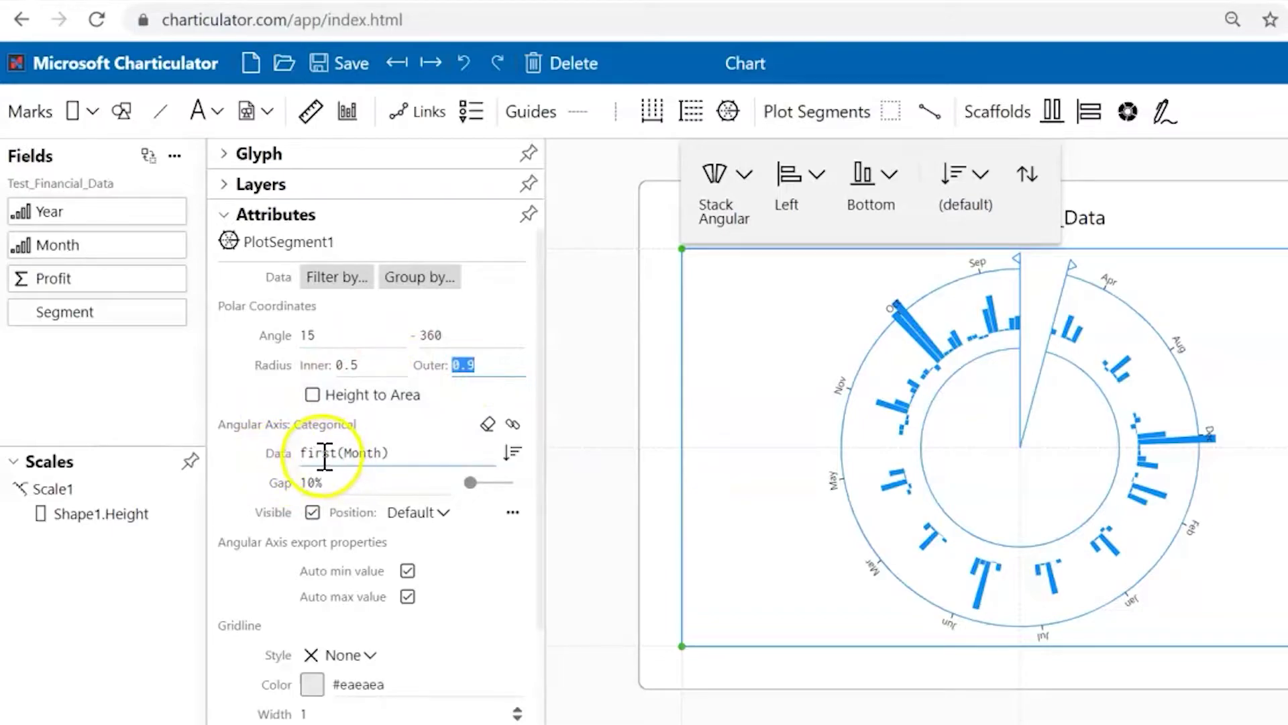
Check the gridline colour, then select Shape1 in Layers to see its avg(Profit) height binding
scroll(355, 478, "down", 2)
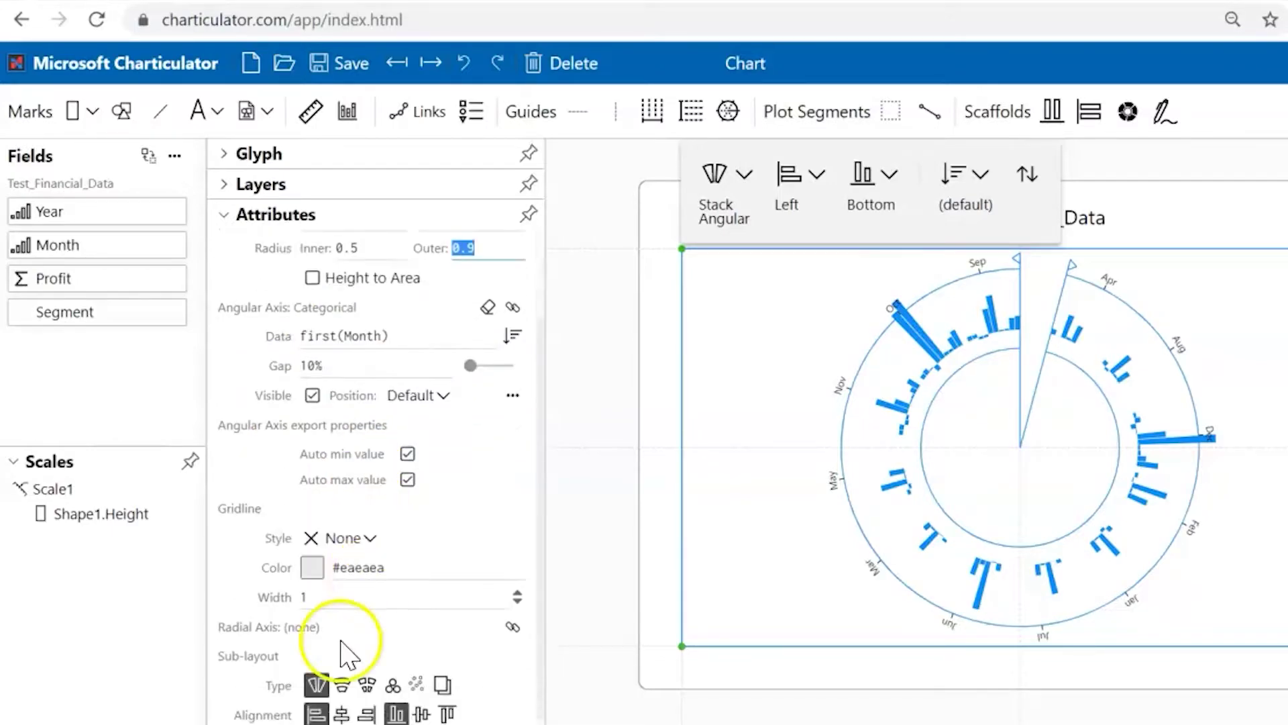
left_click(381, 568)
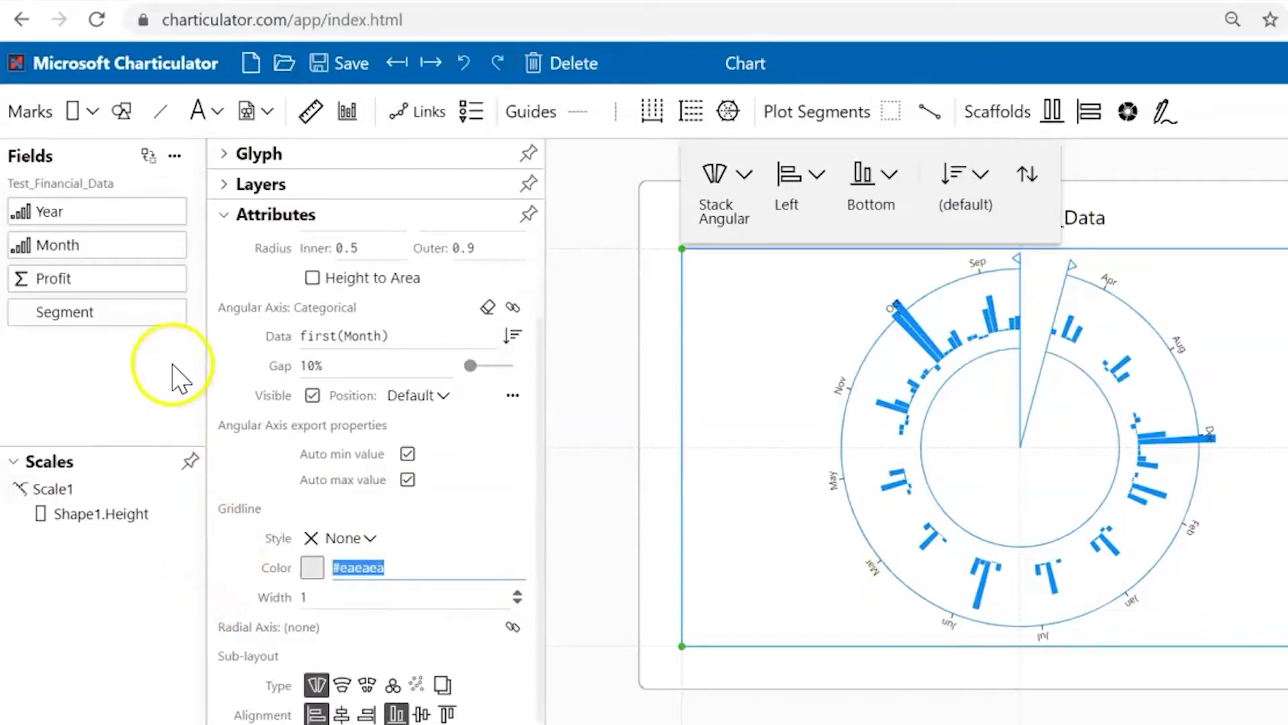
scroll(365, 396, "up", 1)
scroll(365, 396, "up", 1)
left_click(254, 184)
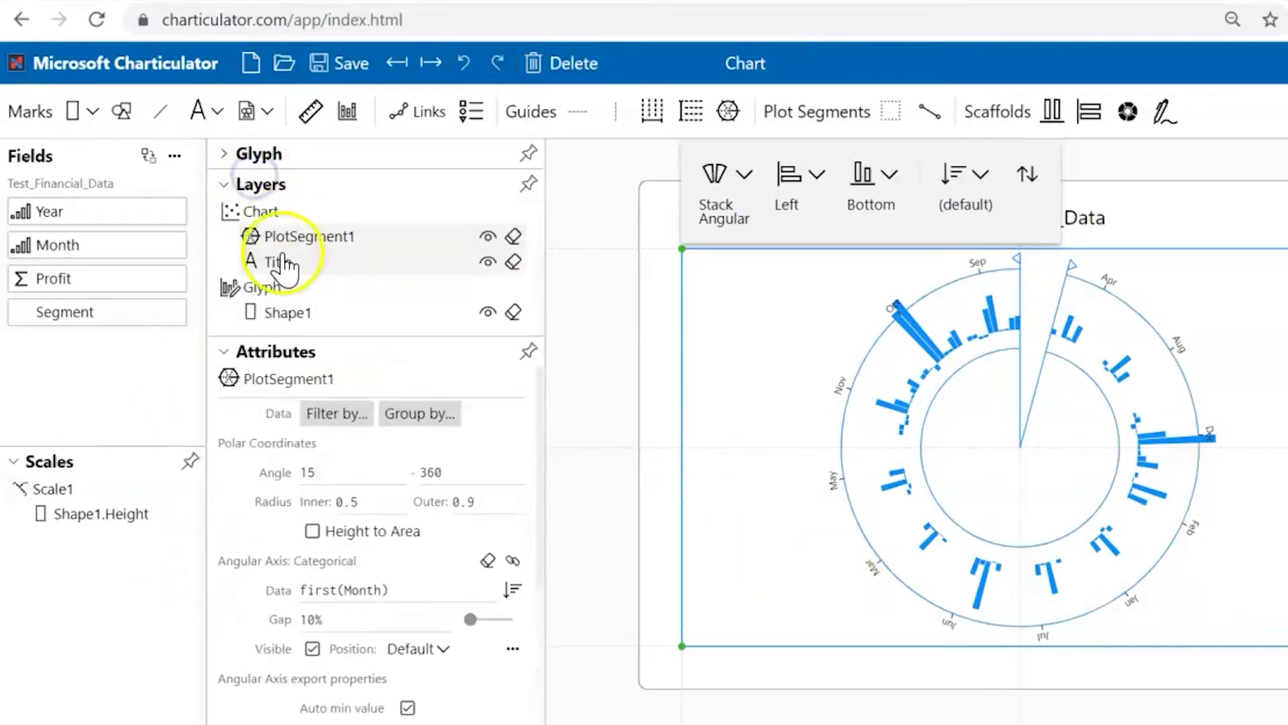
left_click(277, 312)
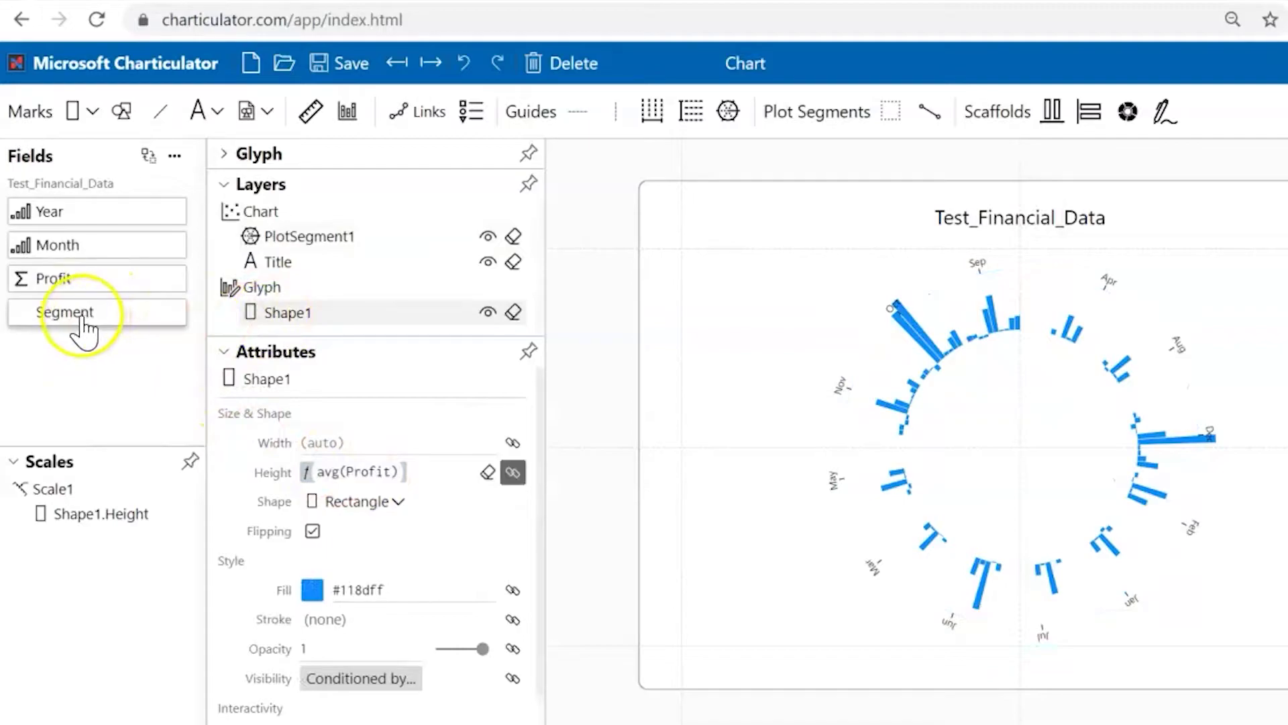
Bind Shape1's Fill to the Segment field, colouring the radial bars green, pink and blue
mouse_move(82, 314)
left_mouse_down()
mouse_move(351, 584)
mouse_move(411, 595)
mouse_move(380, 627)
mouse_move(162, 636)
mouse_move(241, 717)
mouse_move(406, 584)
mouse_move(386, 695)
mouse_move(431, 585)
mouse_move(463, 599)
left_mouse_up()
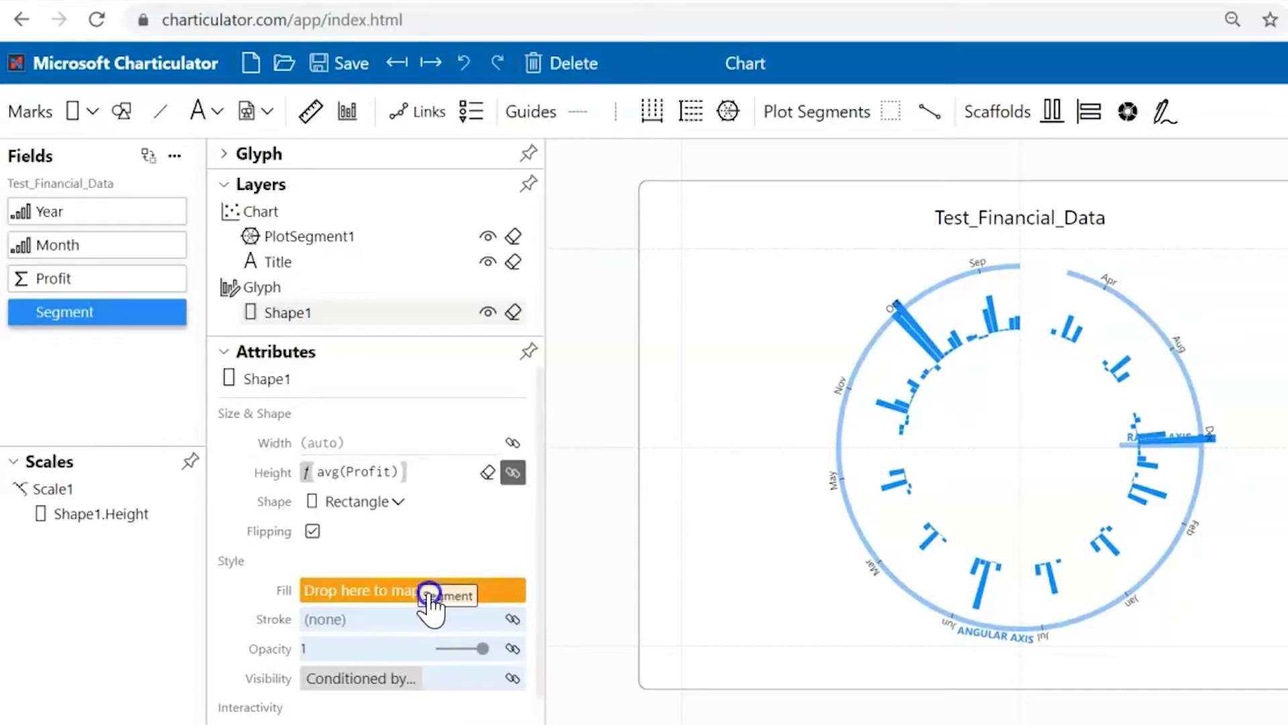
left_click_drag(416, 599, 417, 598)
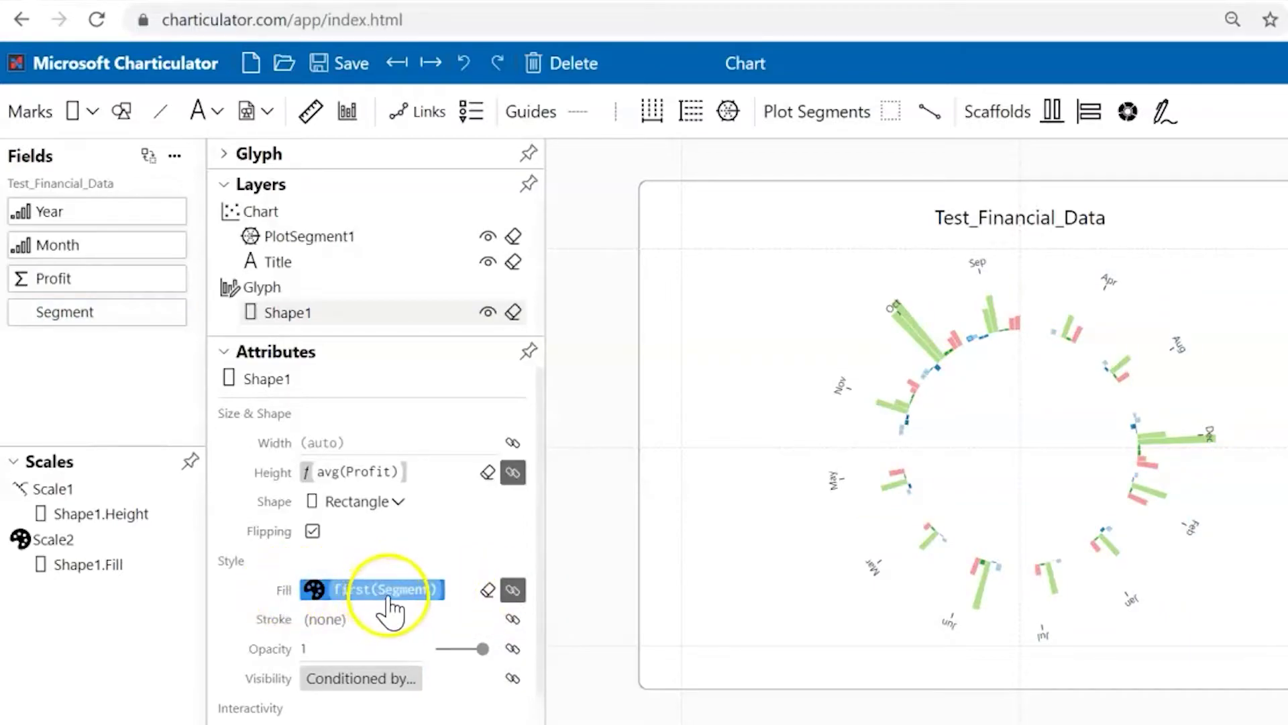
left_click(486, 591)
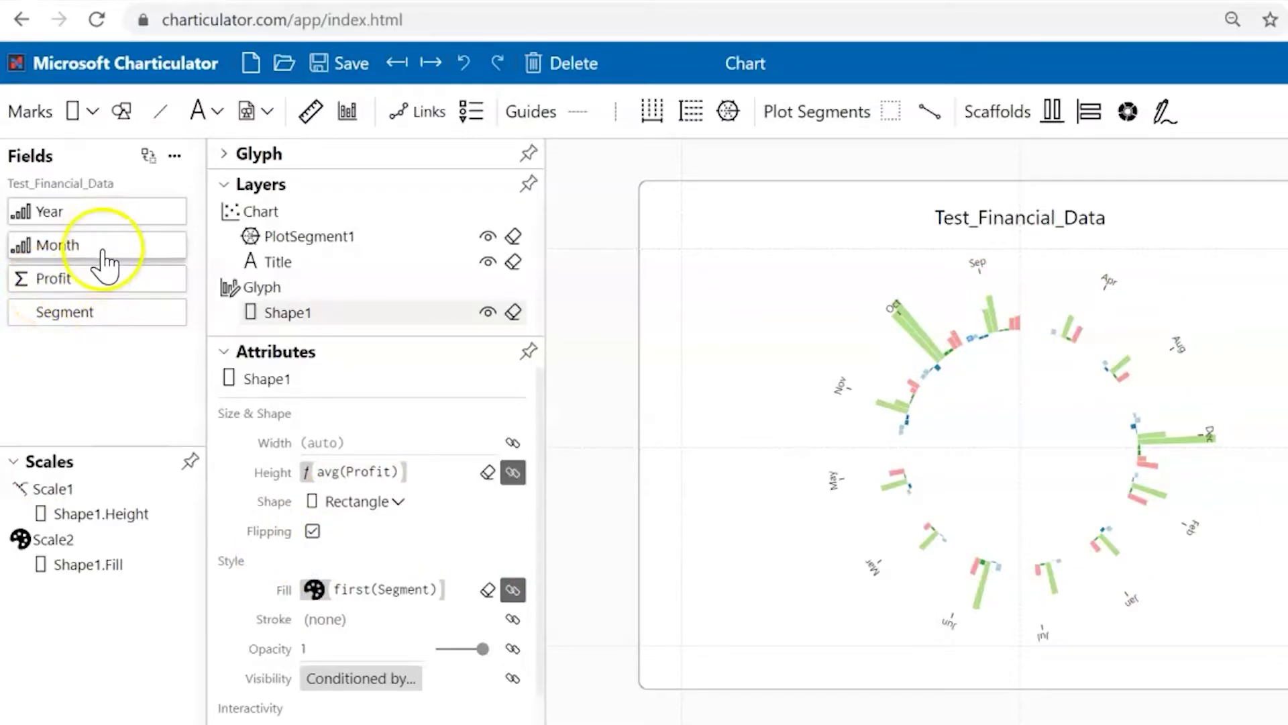
Create Legend1 for the chart, connected by the Segment column
left_click(569, 181)
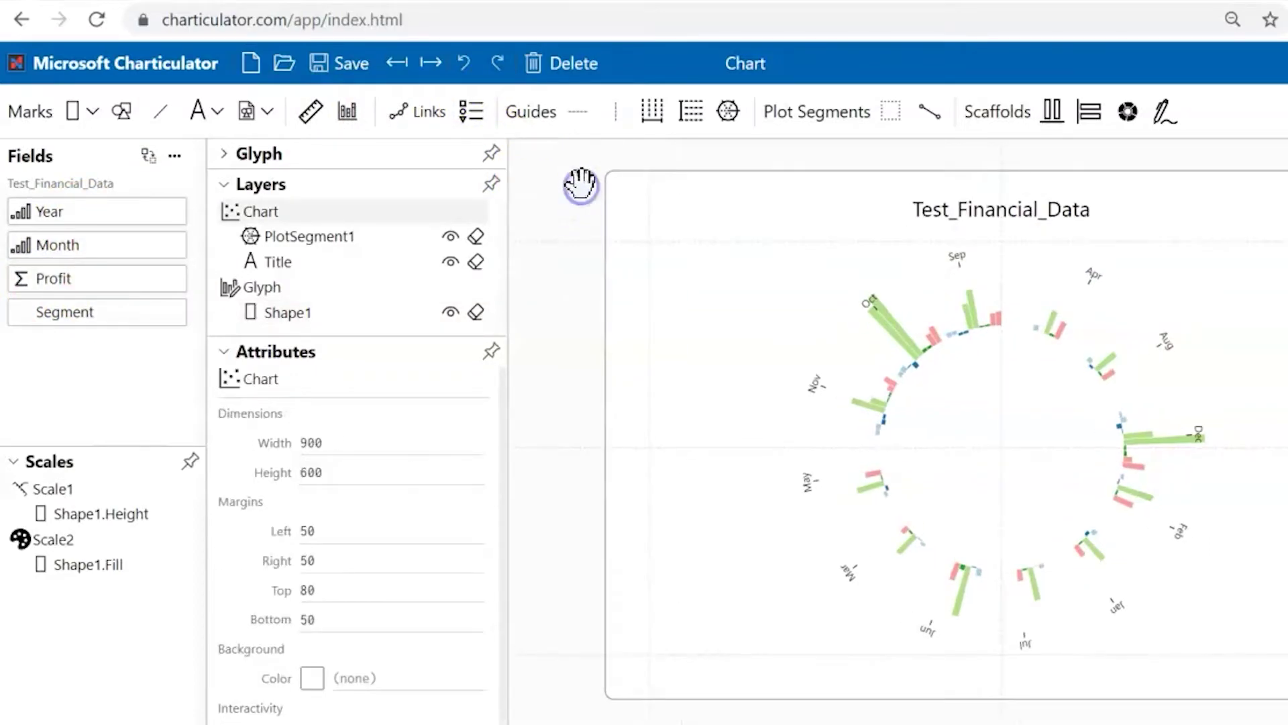
left_click(472, 113)
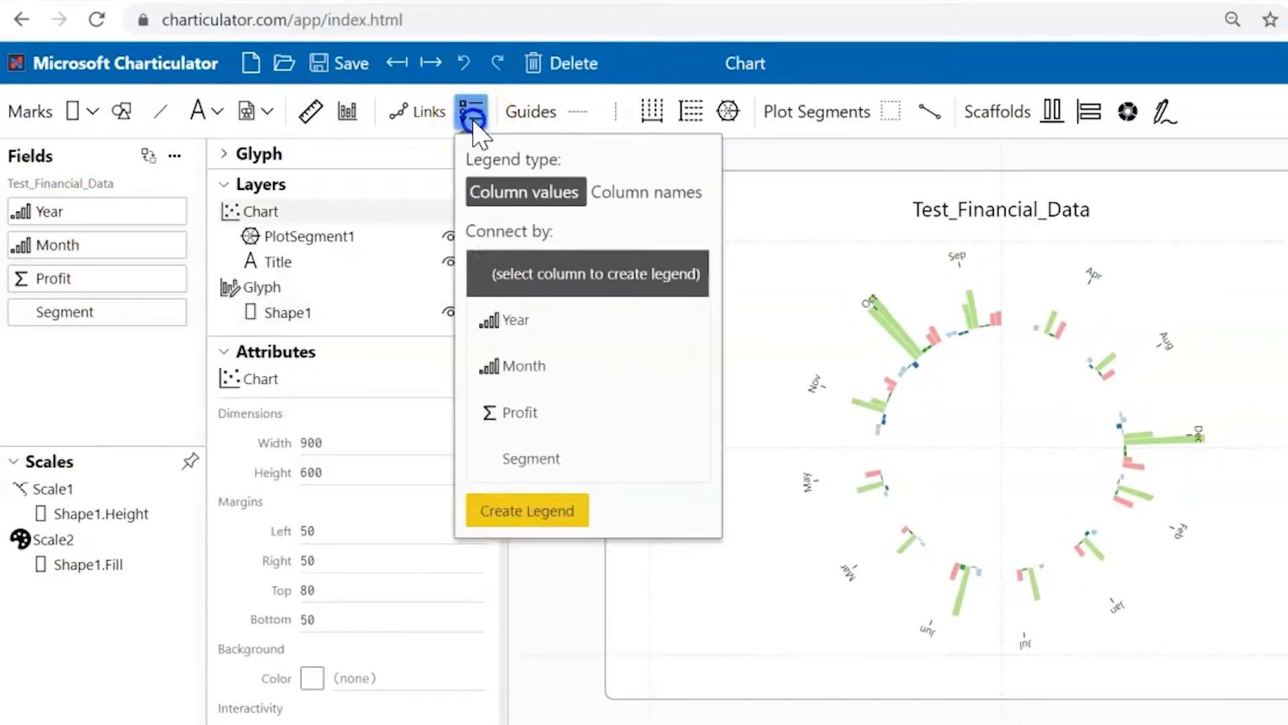
left_click(520, 458)
left_click(530, 520)
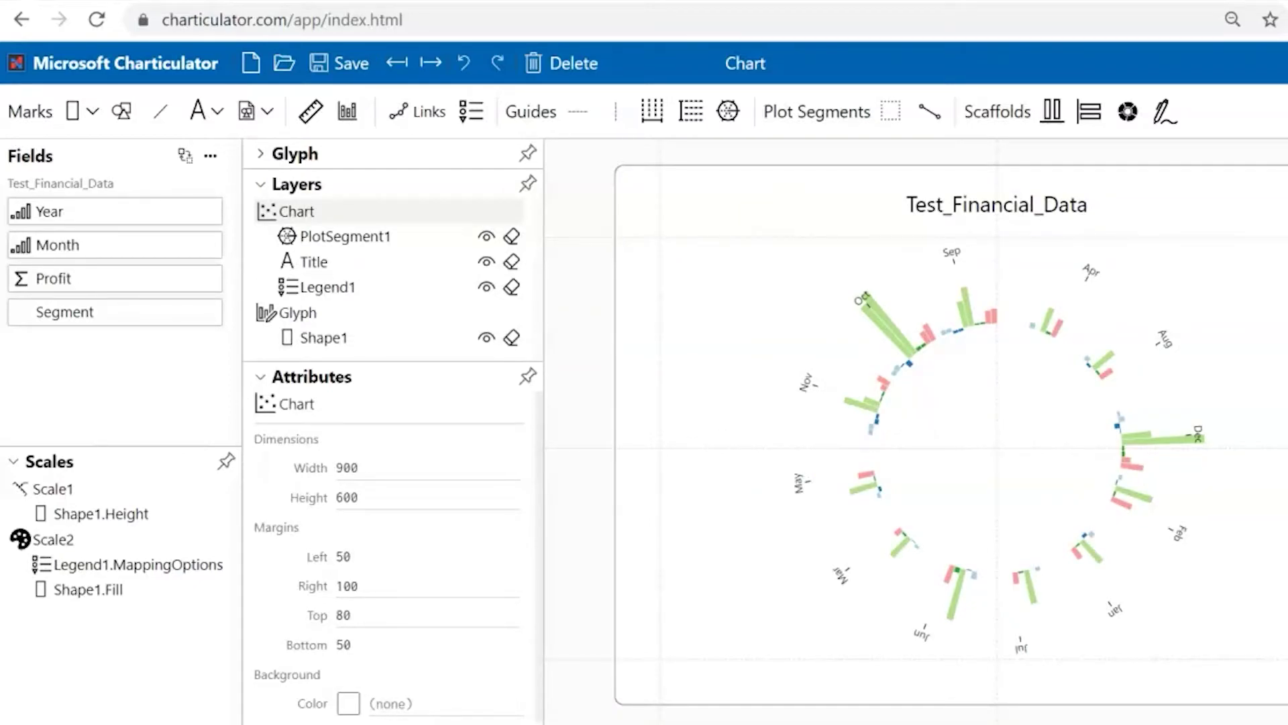
left_click(1050, 209)
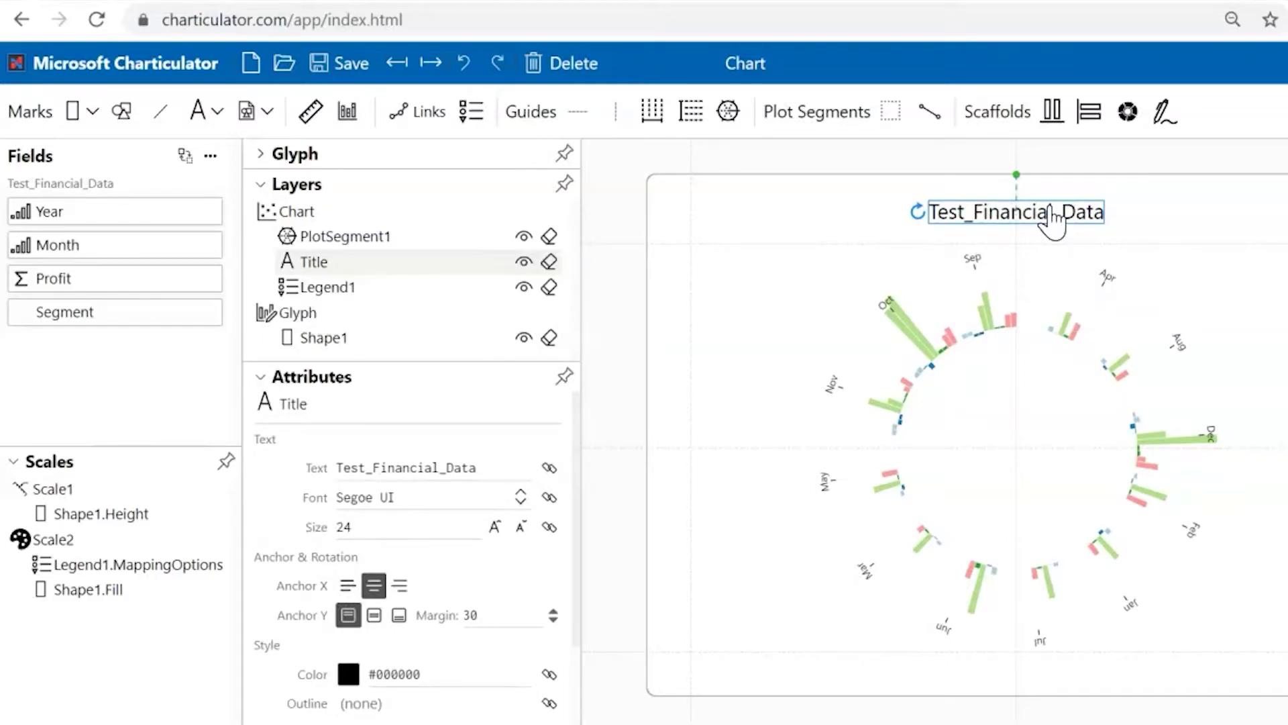
Delete the Test_Financial_Data title and set the chart's right margin to 129.32
key("Delete")
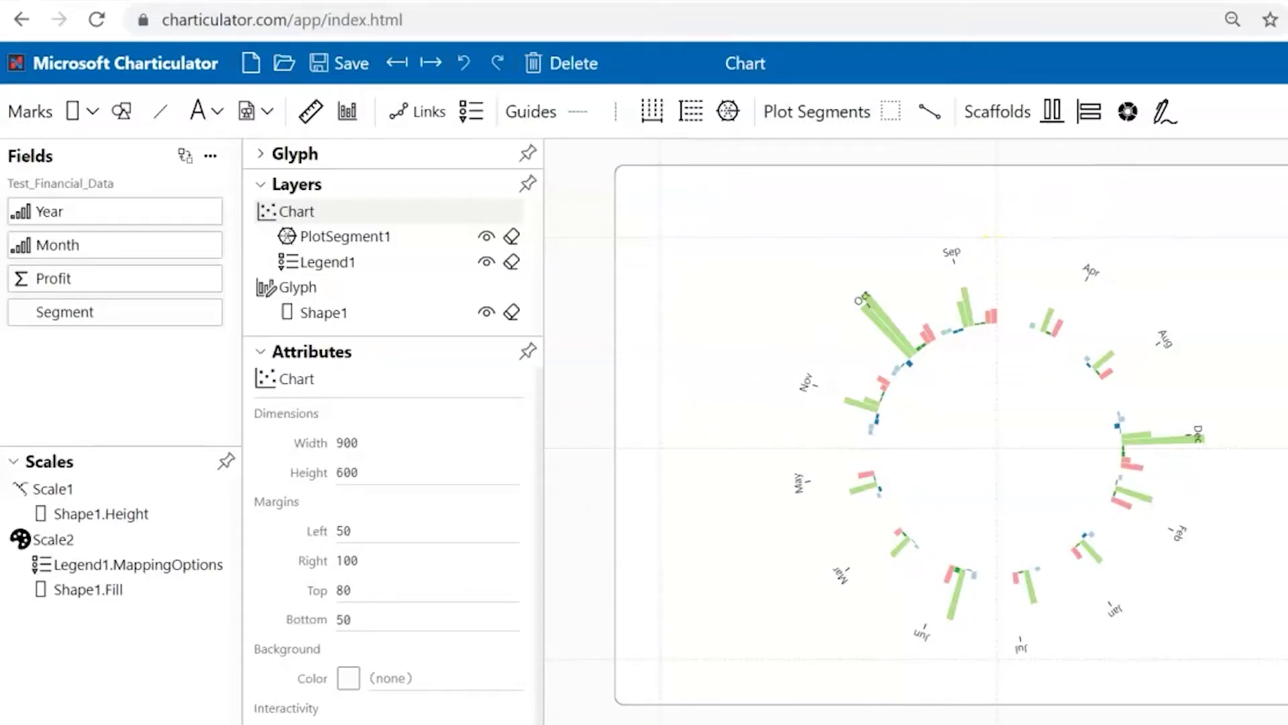
left_click_drag(1275, 210, 1273, 211)
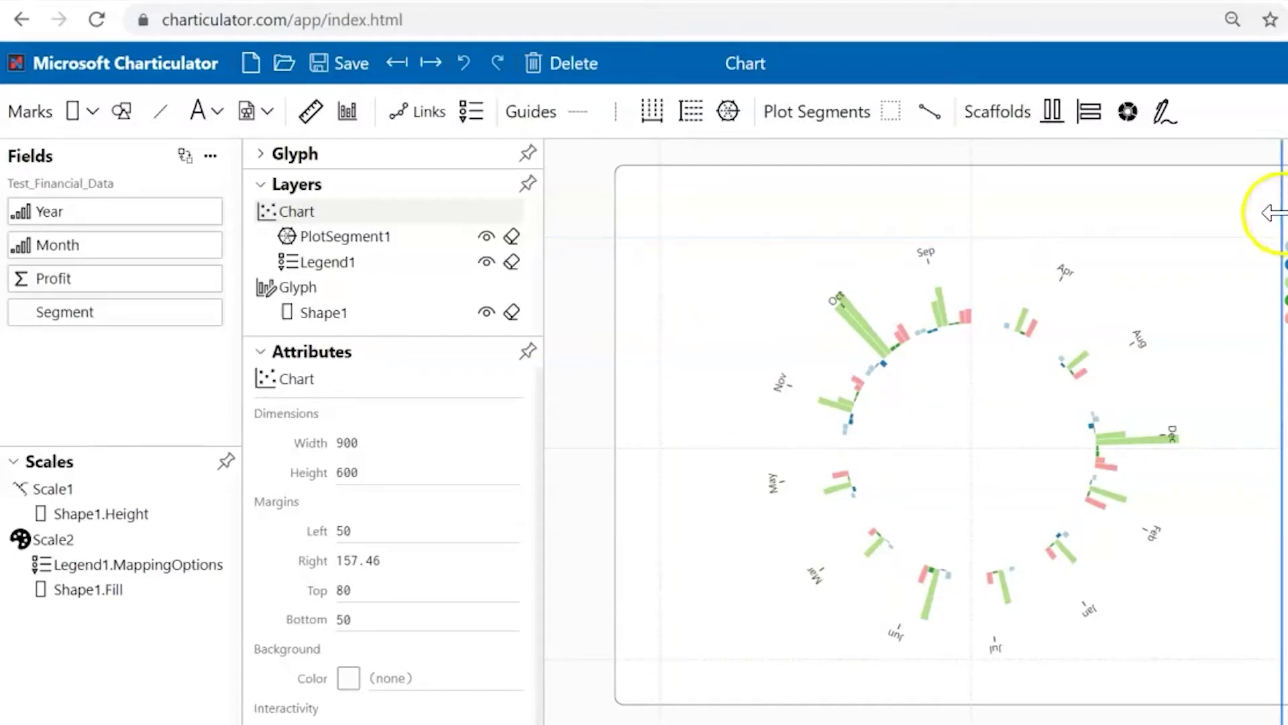
left_click_drag(1282, 213, 1287, 213)
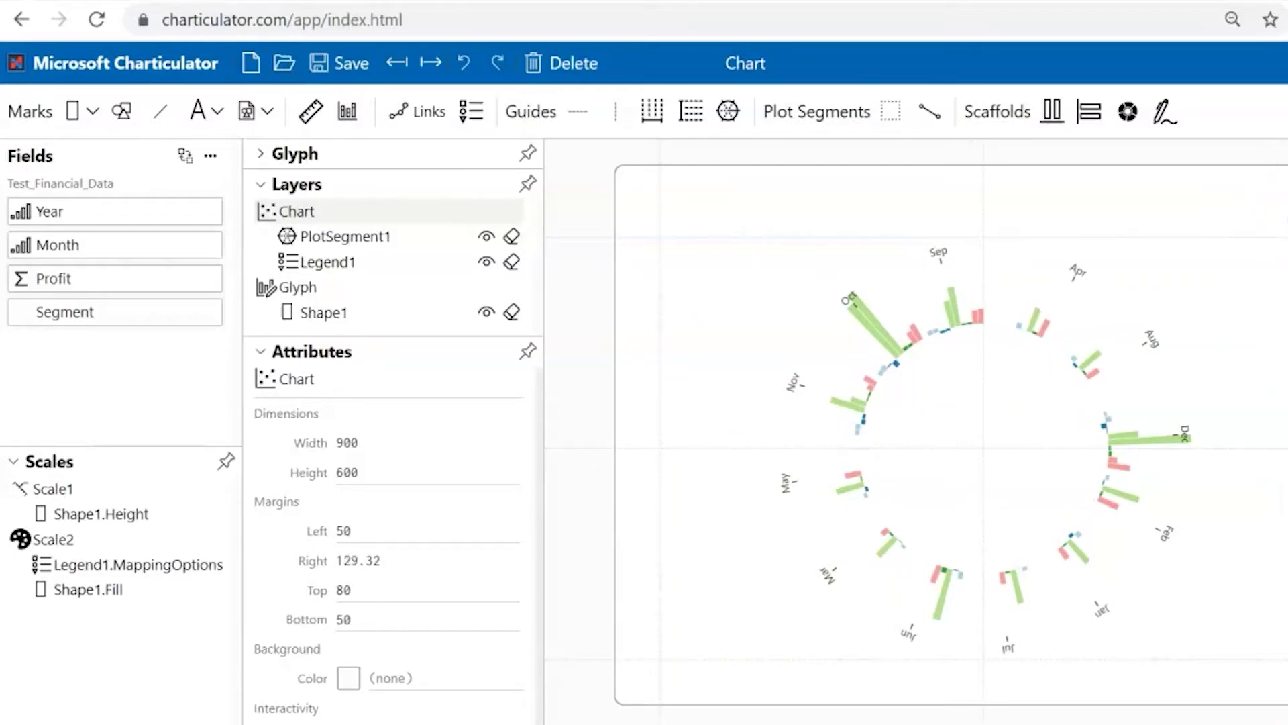
Reverse PlotSegment1's bar order and reshape its angle span to -135 to 180 degrees
left_click(327, 261)
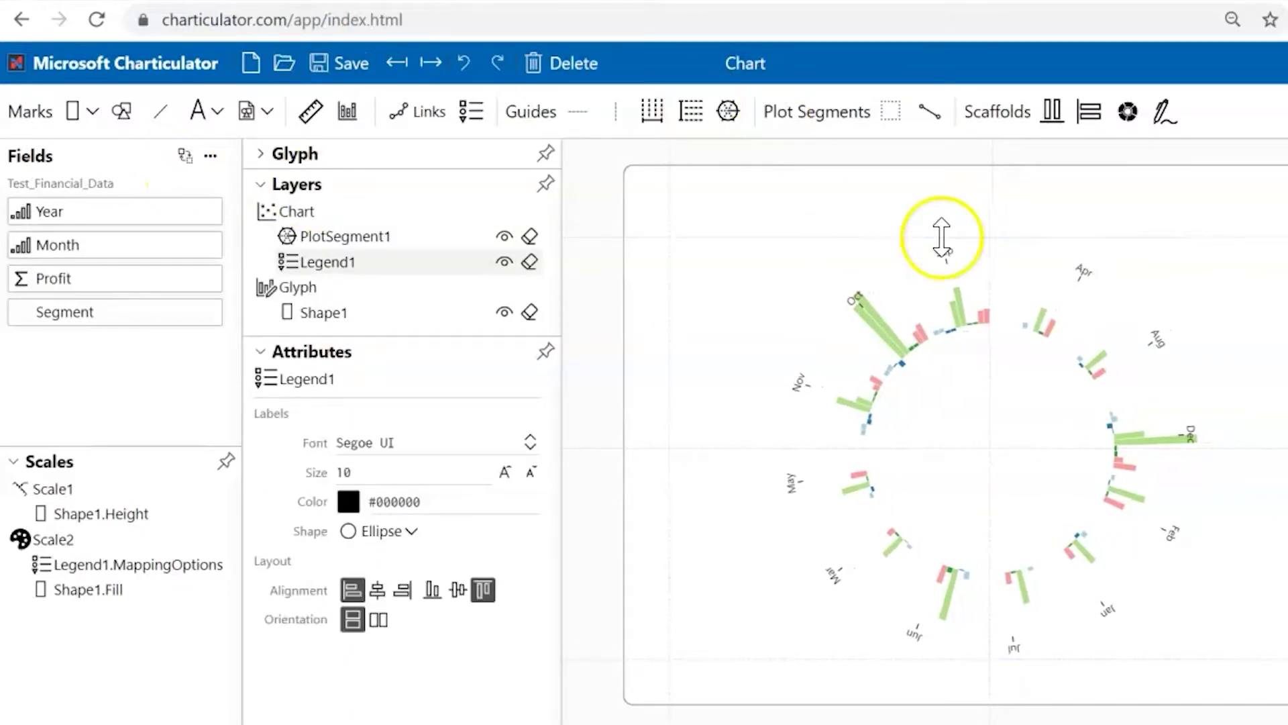
left_click(1008, 311)
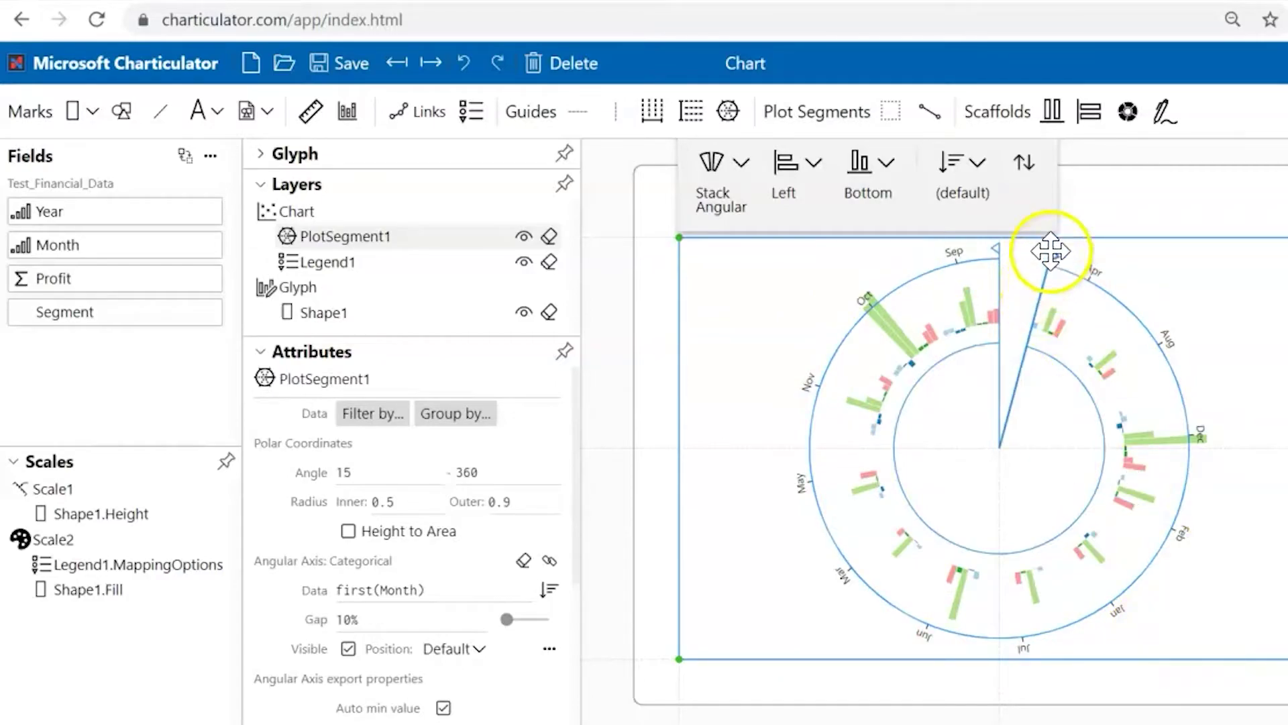
left_click(1025, 175)
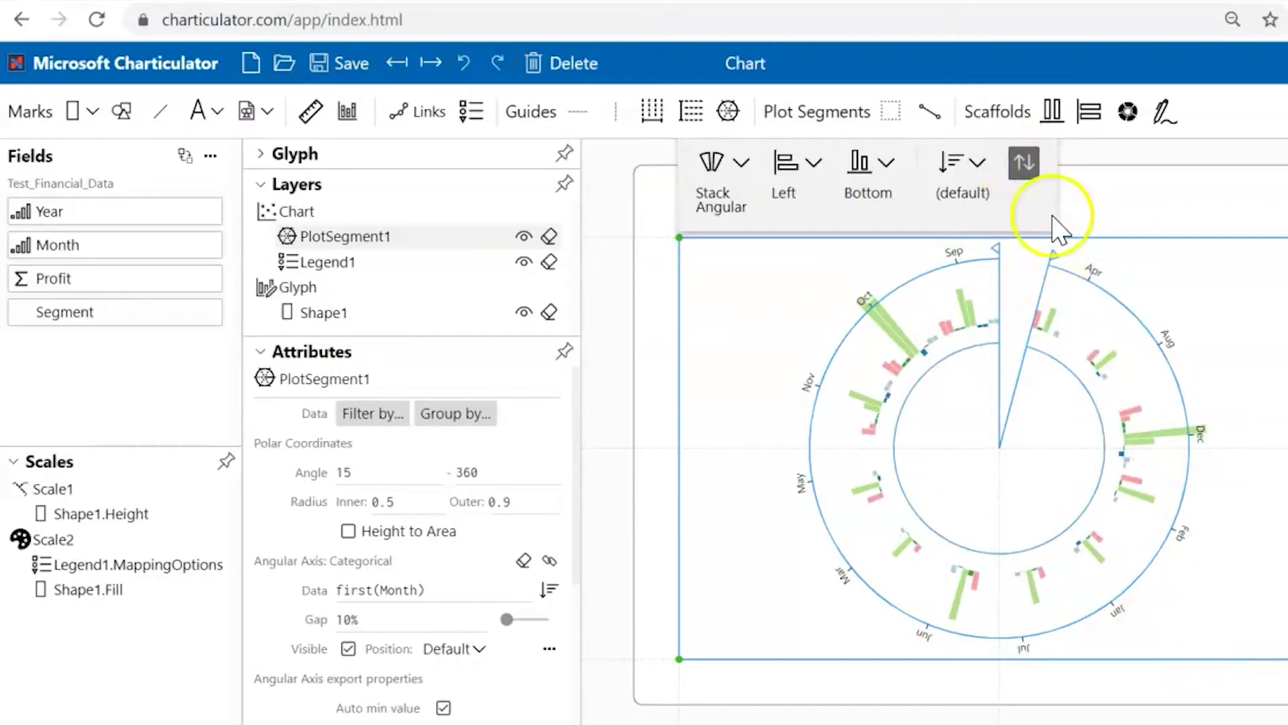
left_click_drag(992, 251, 1242, 445)
left_click_drag(1054, 264, 921, 531)
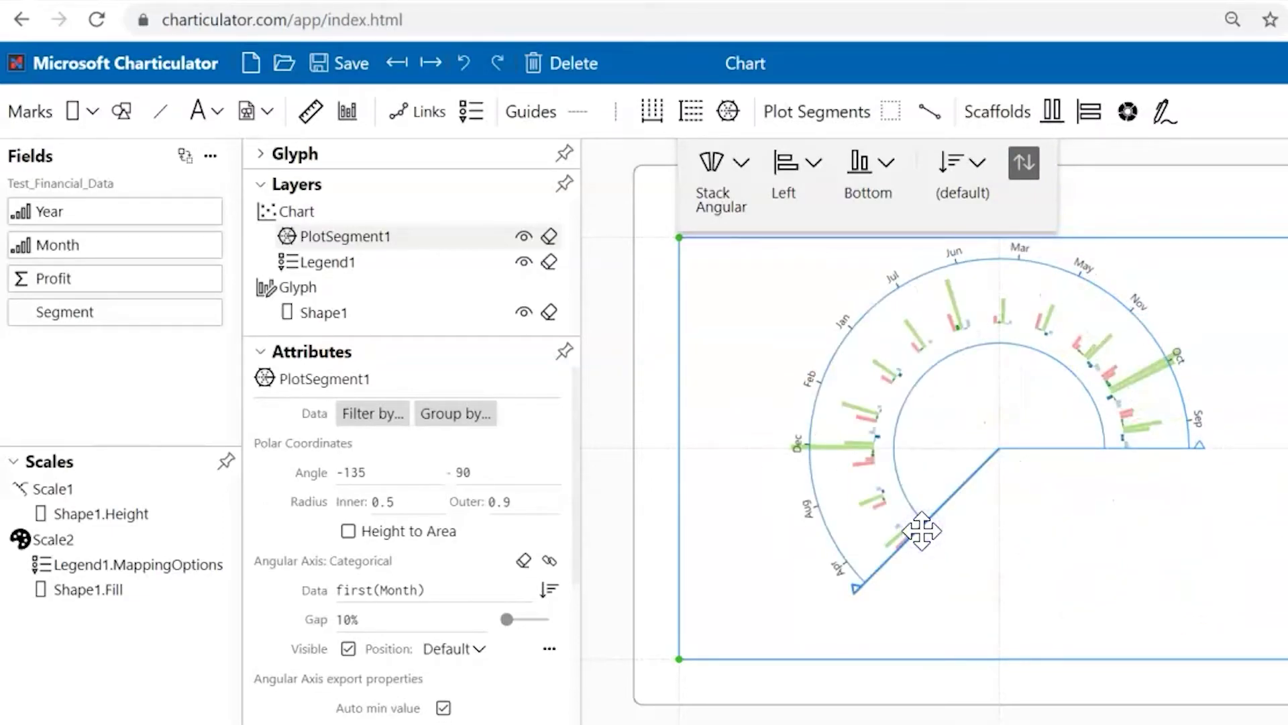
left_click_drag(1199, 444, 1006, 618)
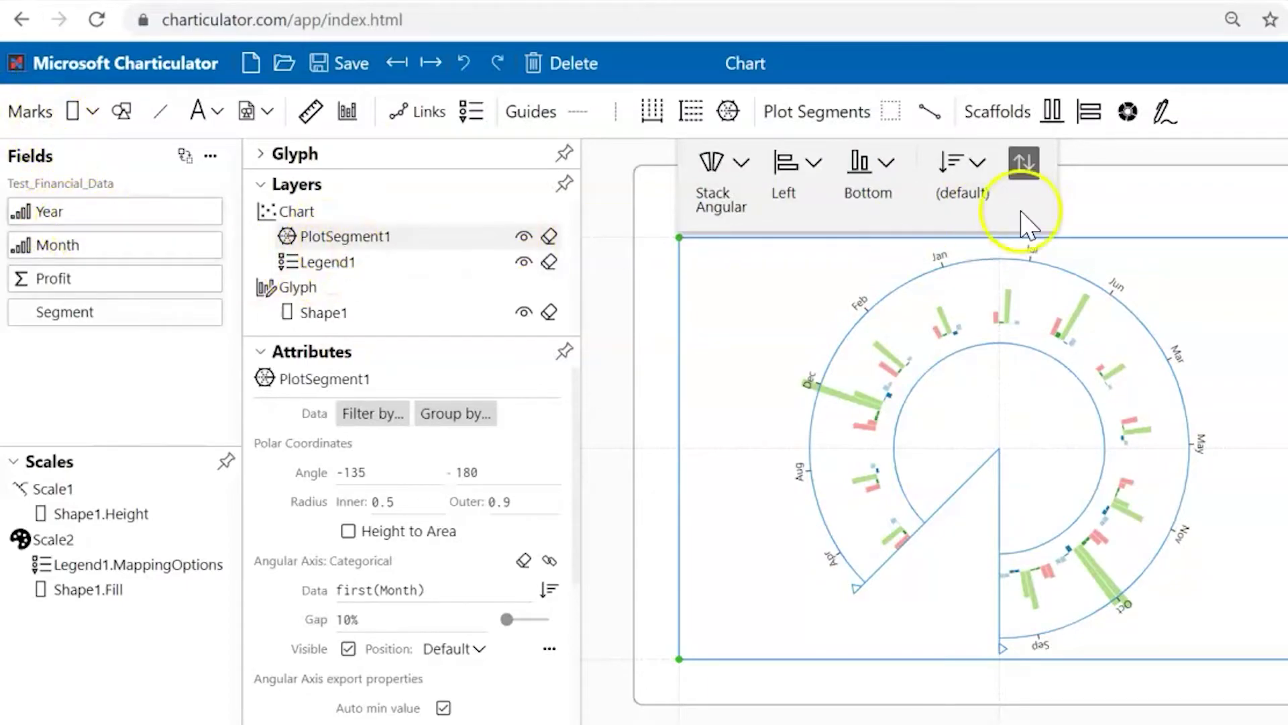
Set the Month field's data type to categorical so months sort Jan–Dec
left_click(89, 245)
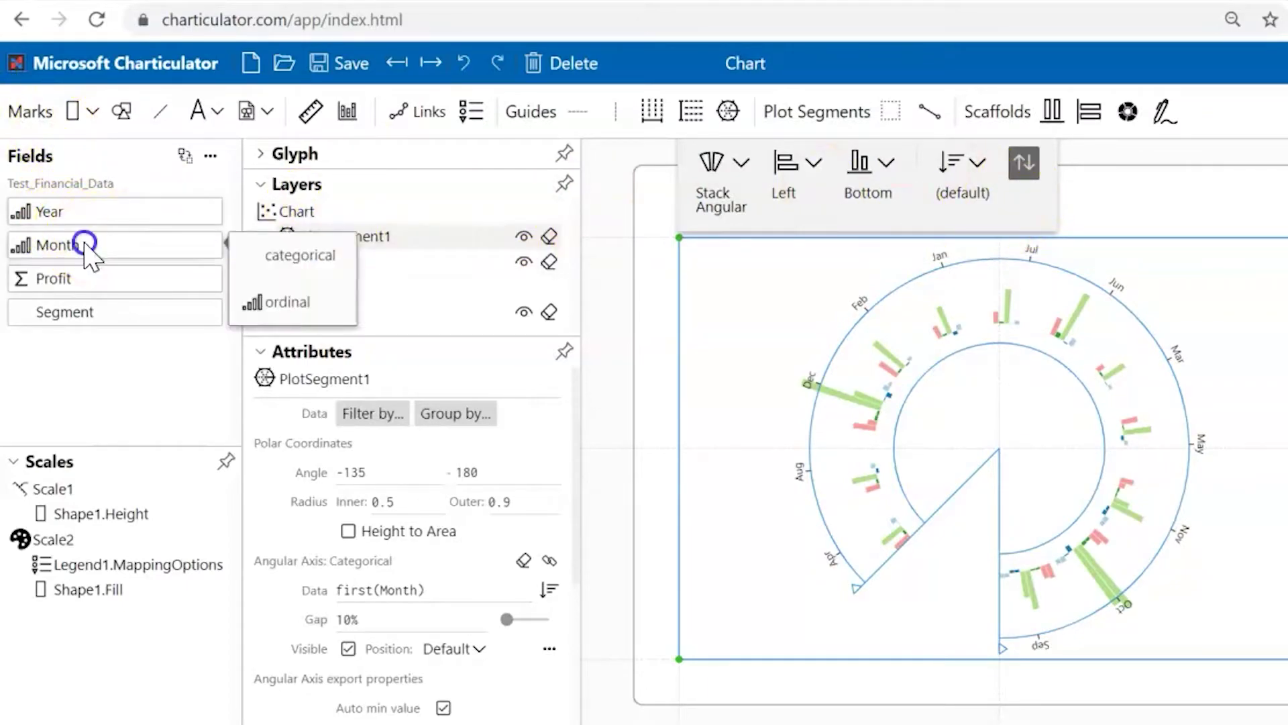
left_click(305, 255)
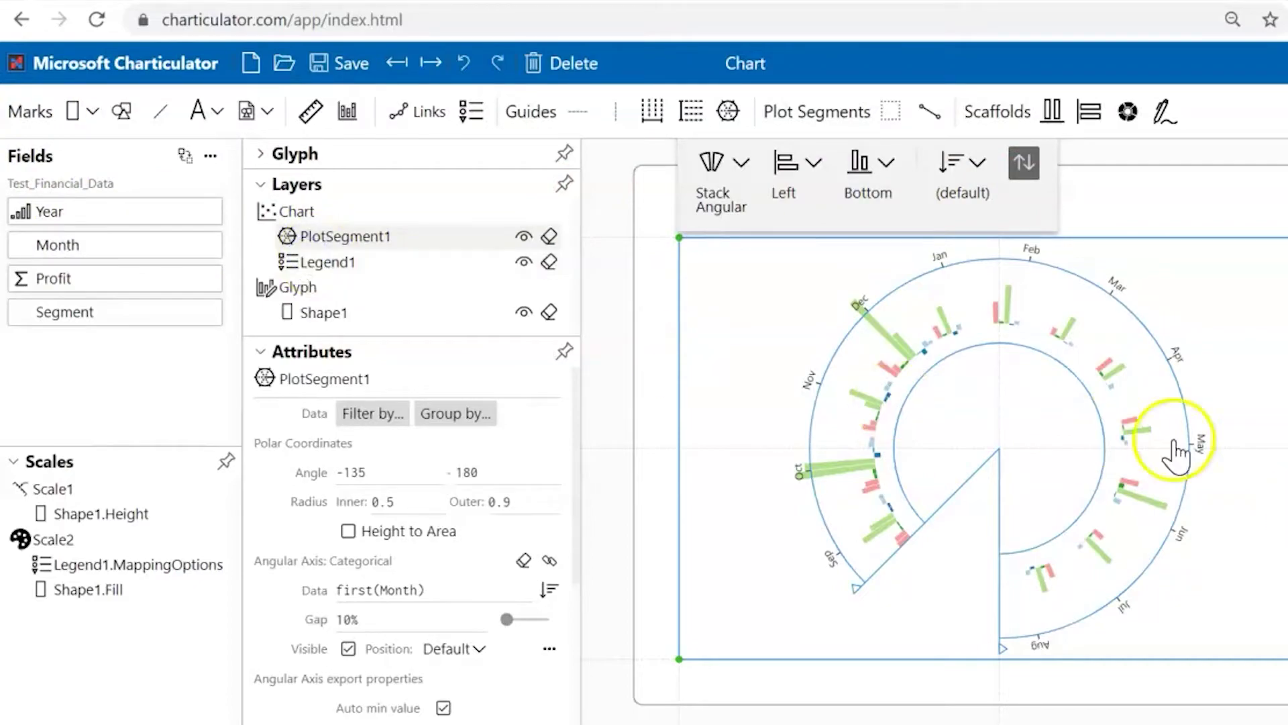
left_click(139, 247)
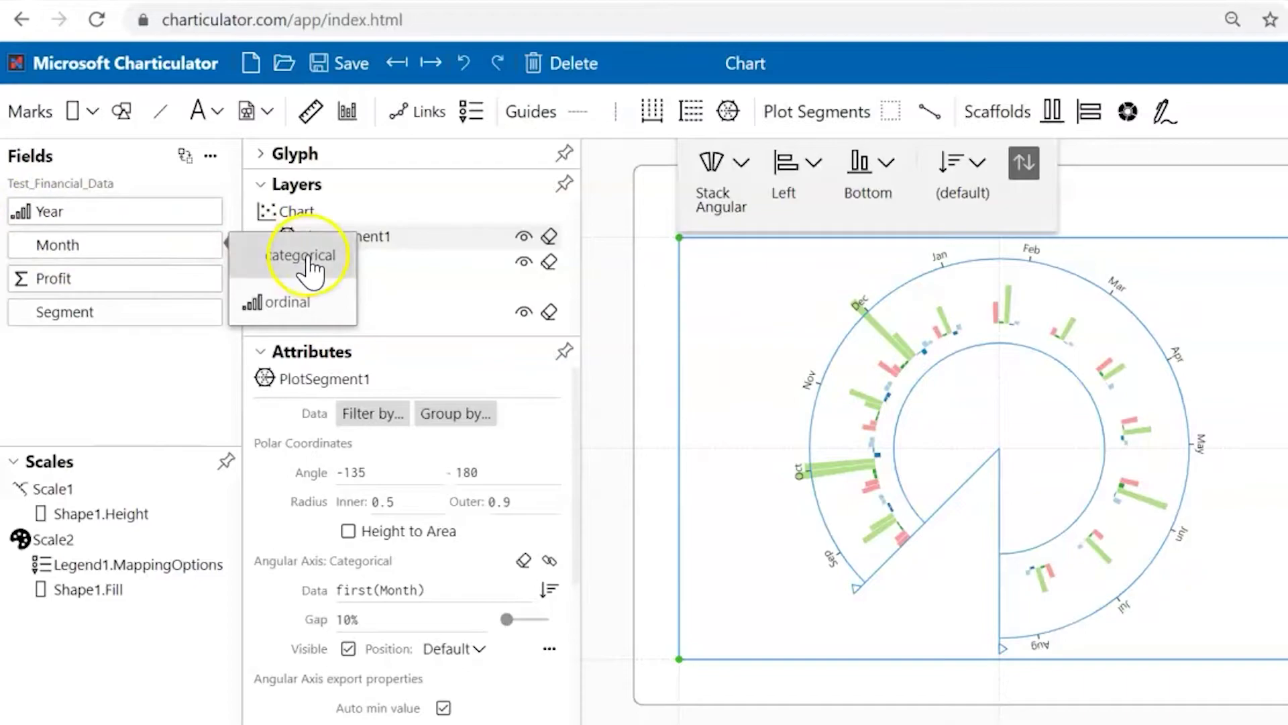
left_click(298, 306)
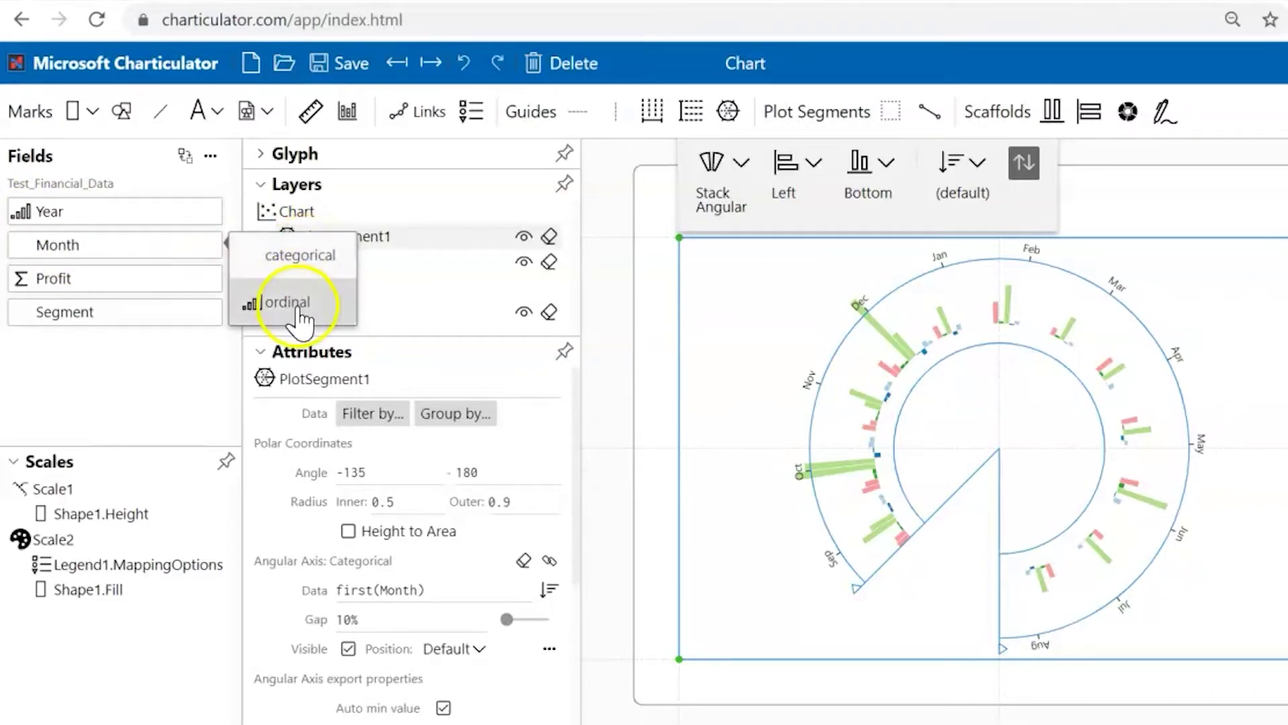
left_click(289, 262)
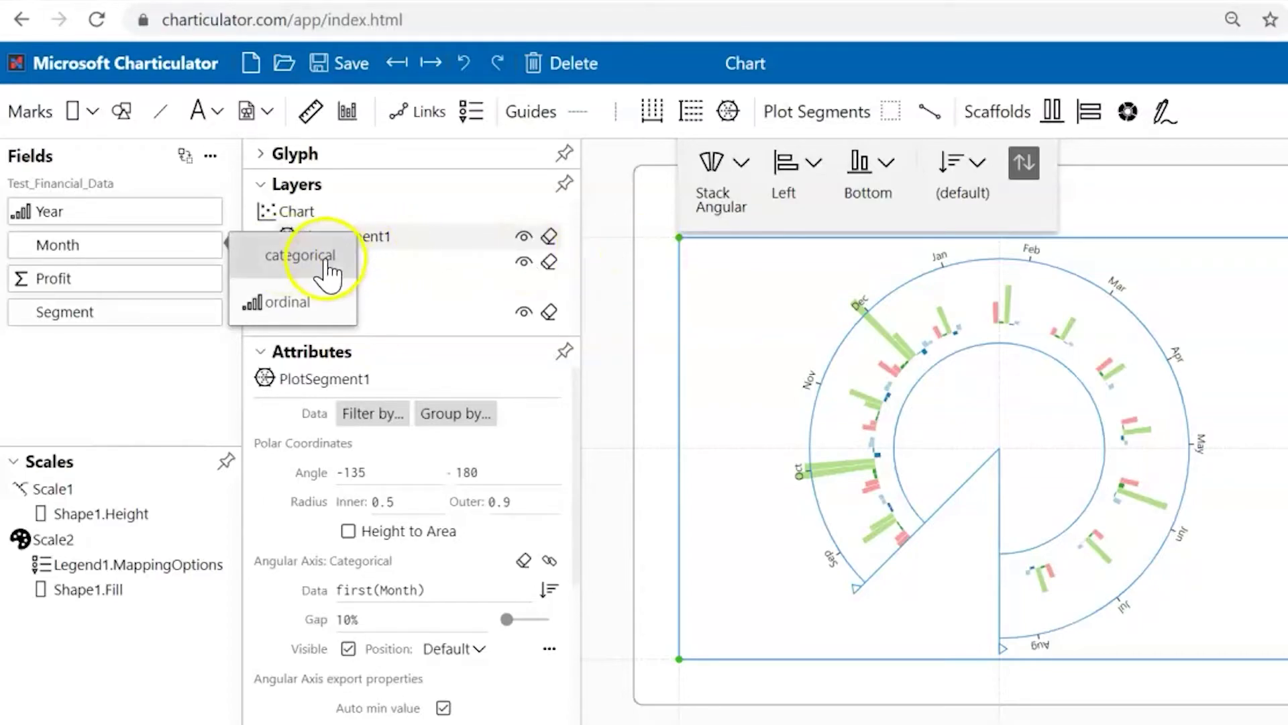
left_click(315, 263)
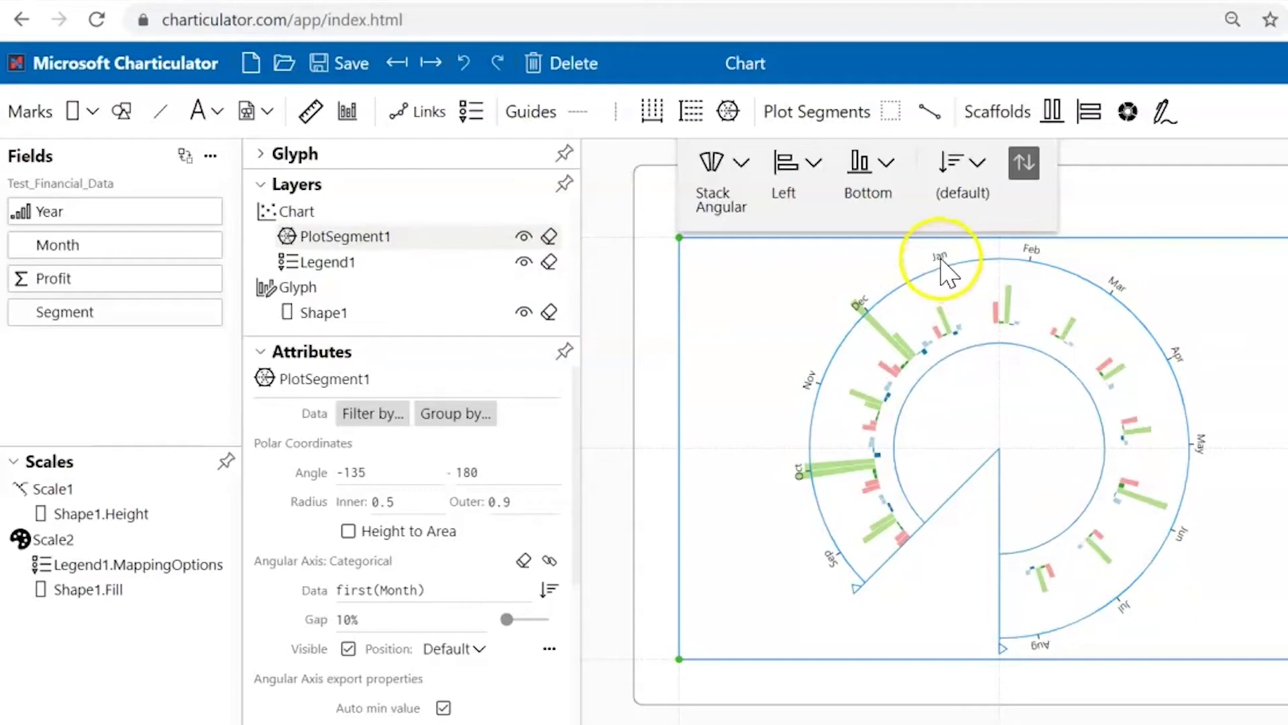
Stretch the polar plot's angle span to -120 to 240 degrees, then deselect it
left_click_drag(853, 586, 800, 528)
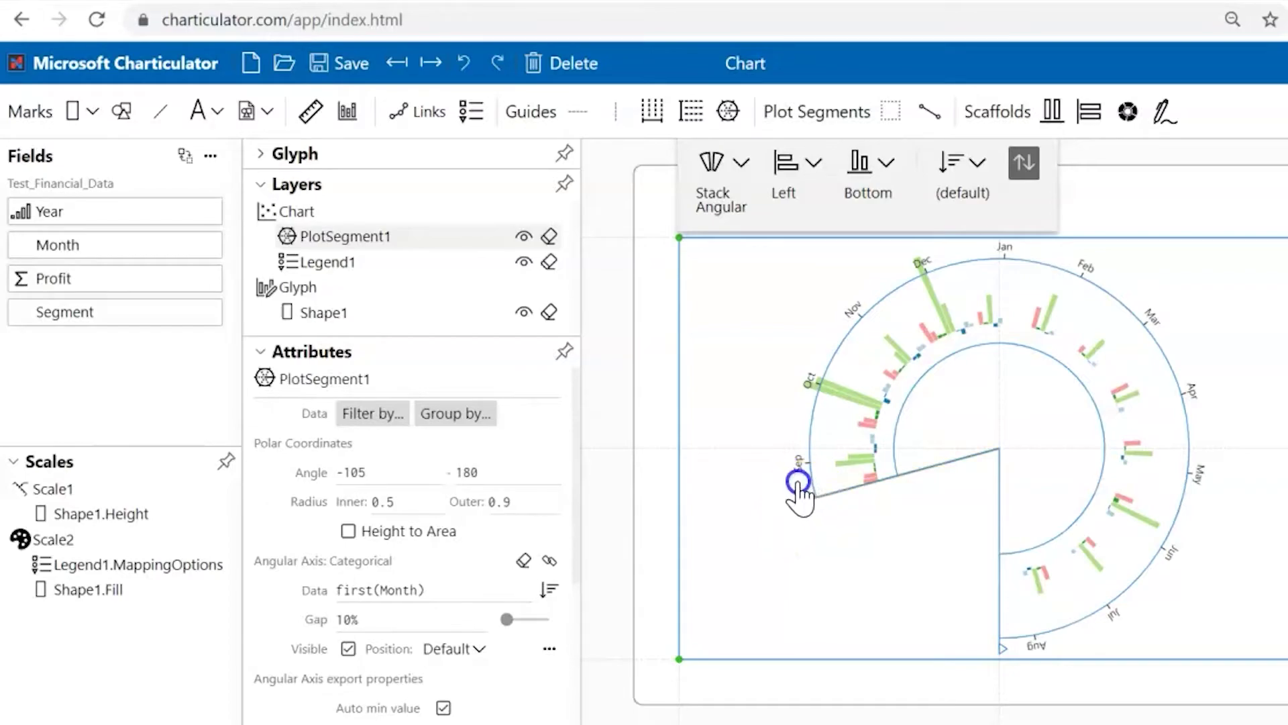
left_click_drag(1007, 654, 826, 601)
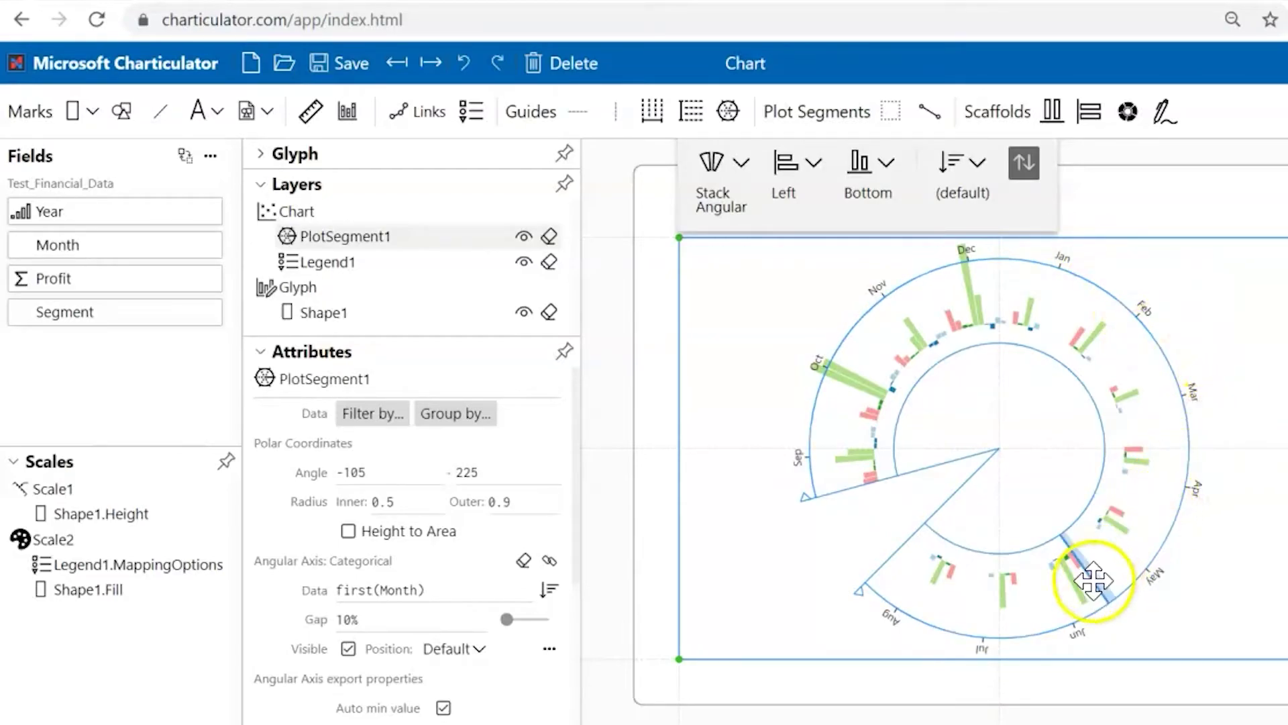
left_click_drag(805, 500, 823, 546)
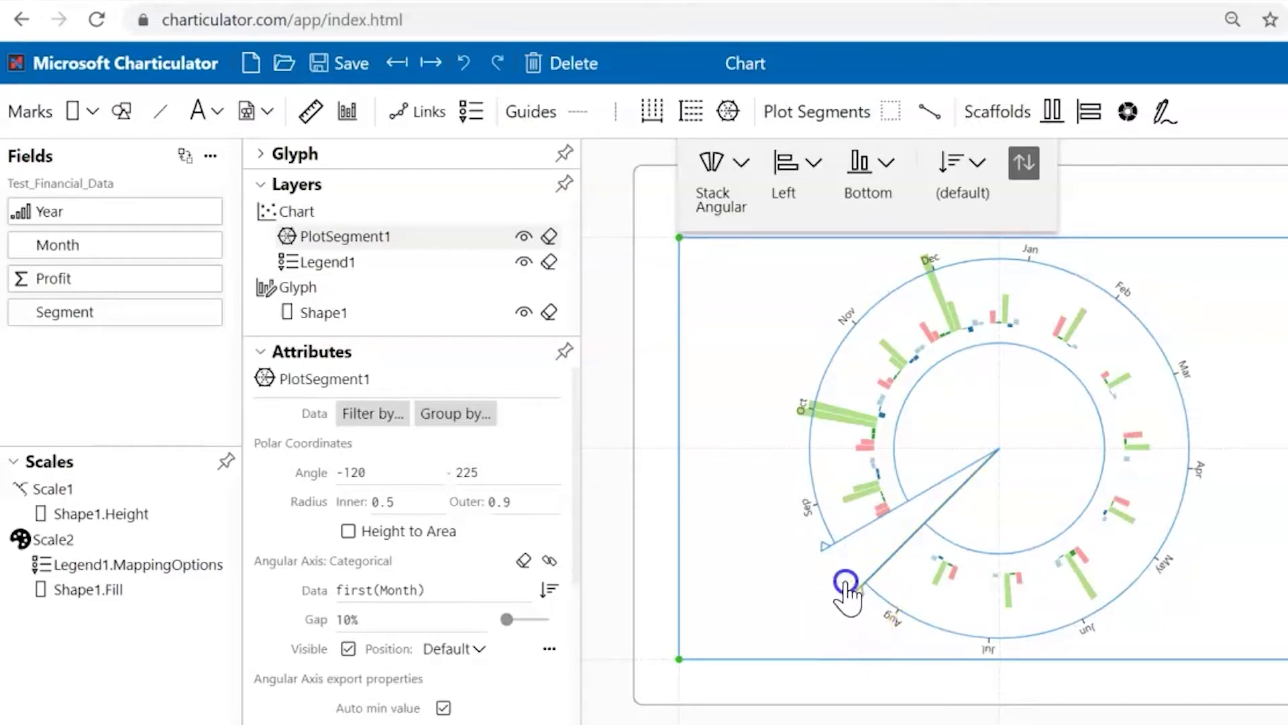
left_click_drag(832, 572, 828, 590)
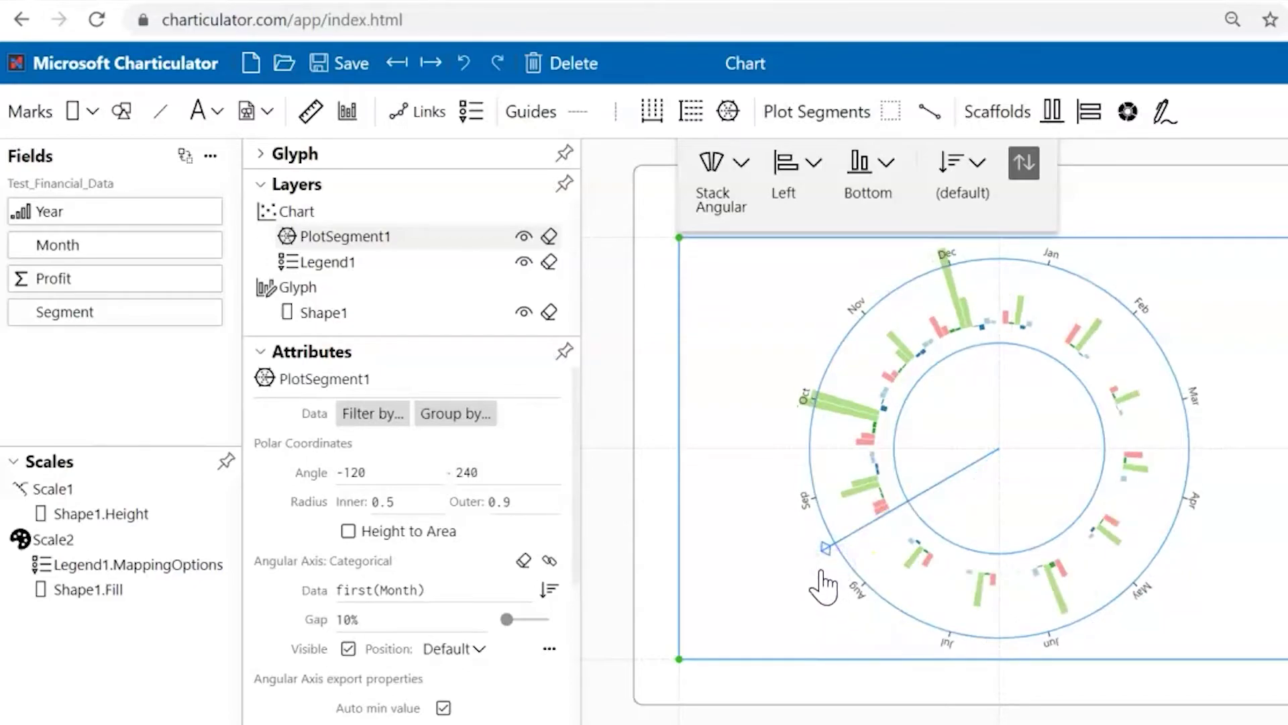
left_click(1205, 153)
left_click(1034, 256)
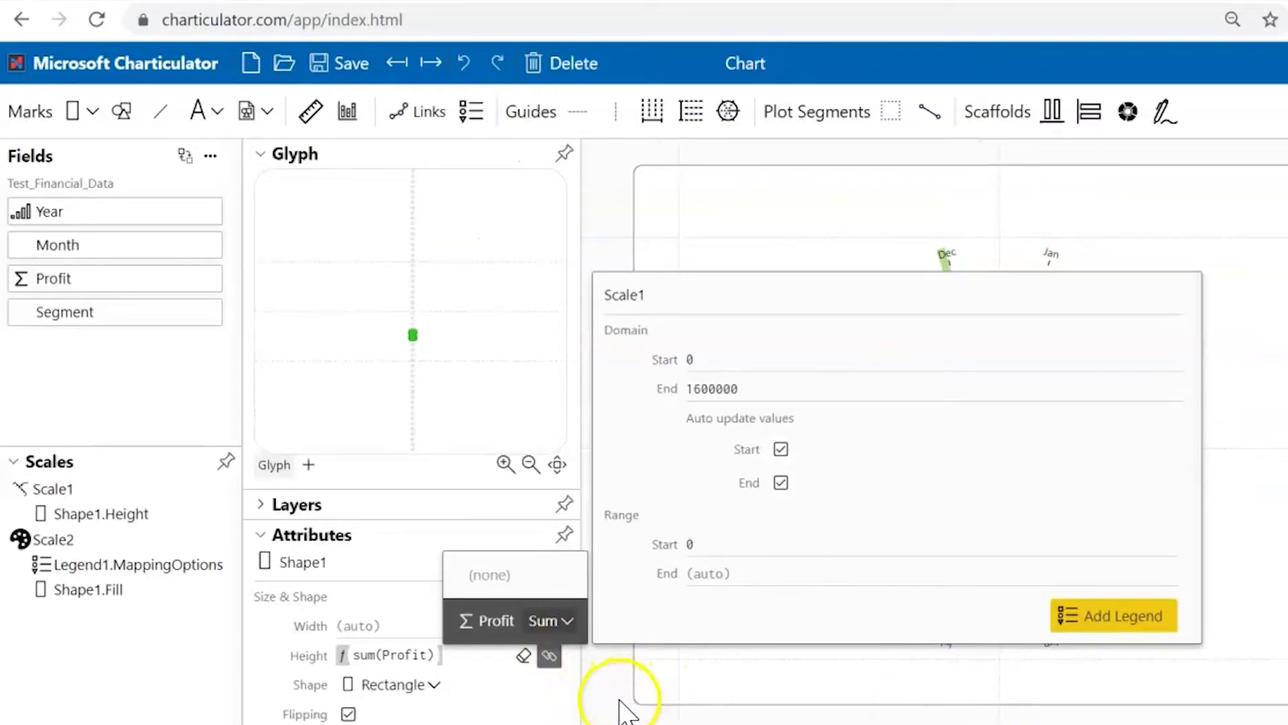
left_click(620, 701)
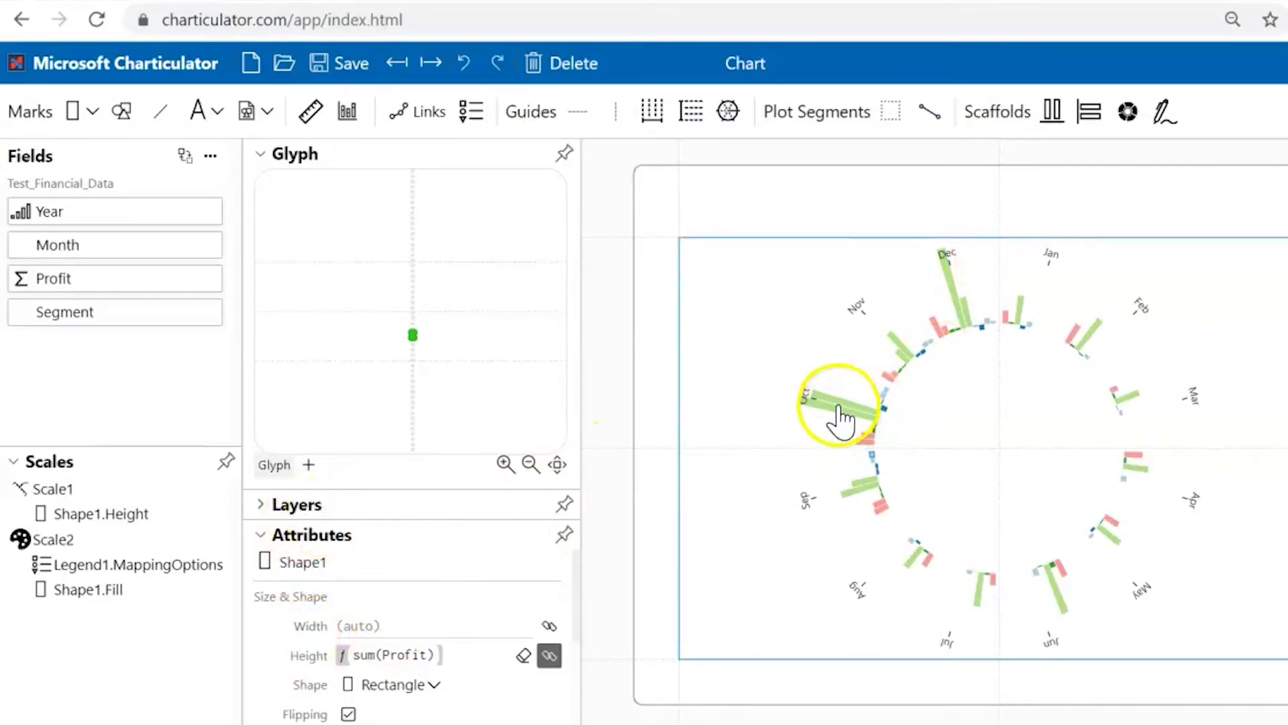
mouse_move(362, 654)
left_mouse_down()
mouse_move(382, 681)
mouse_move(352, 661)
left_mouse_up()
left_click(352, 661)
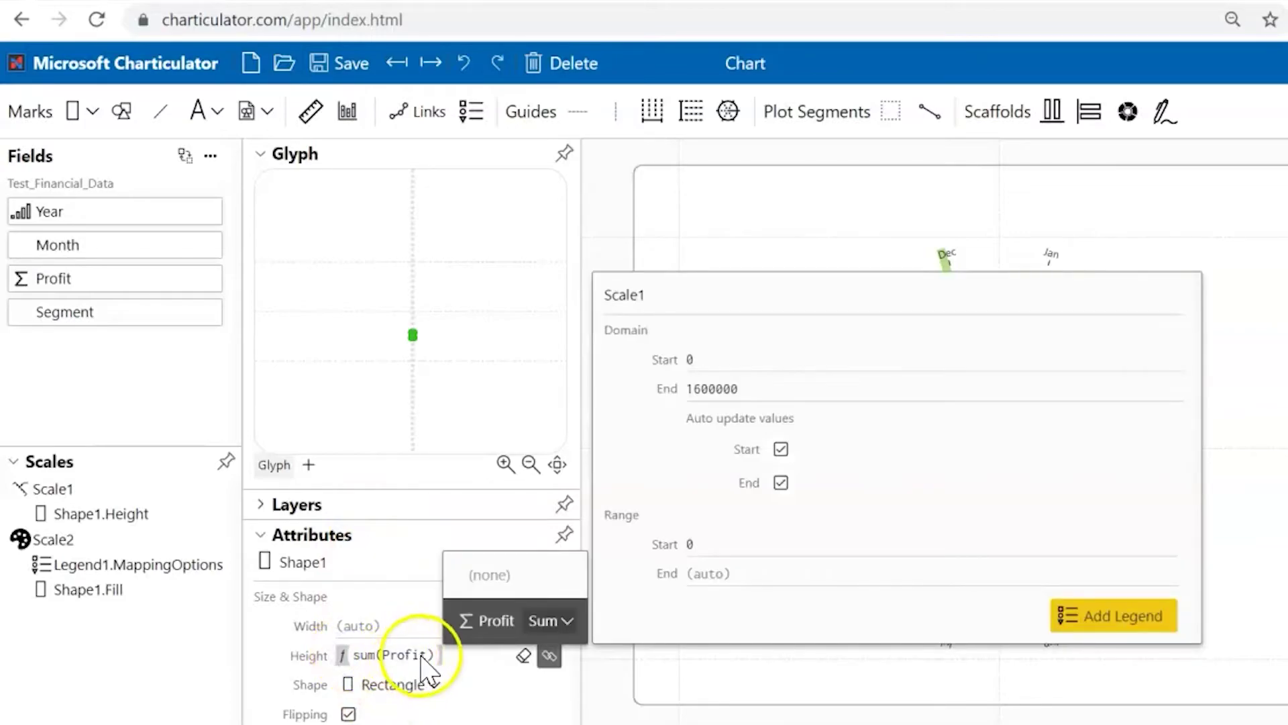
left_click(560, 621)
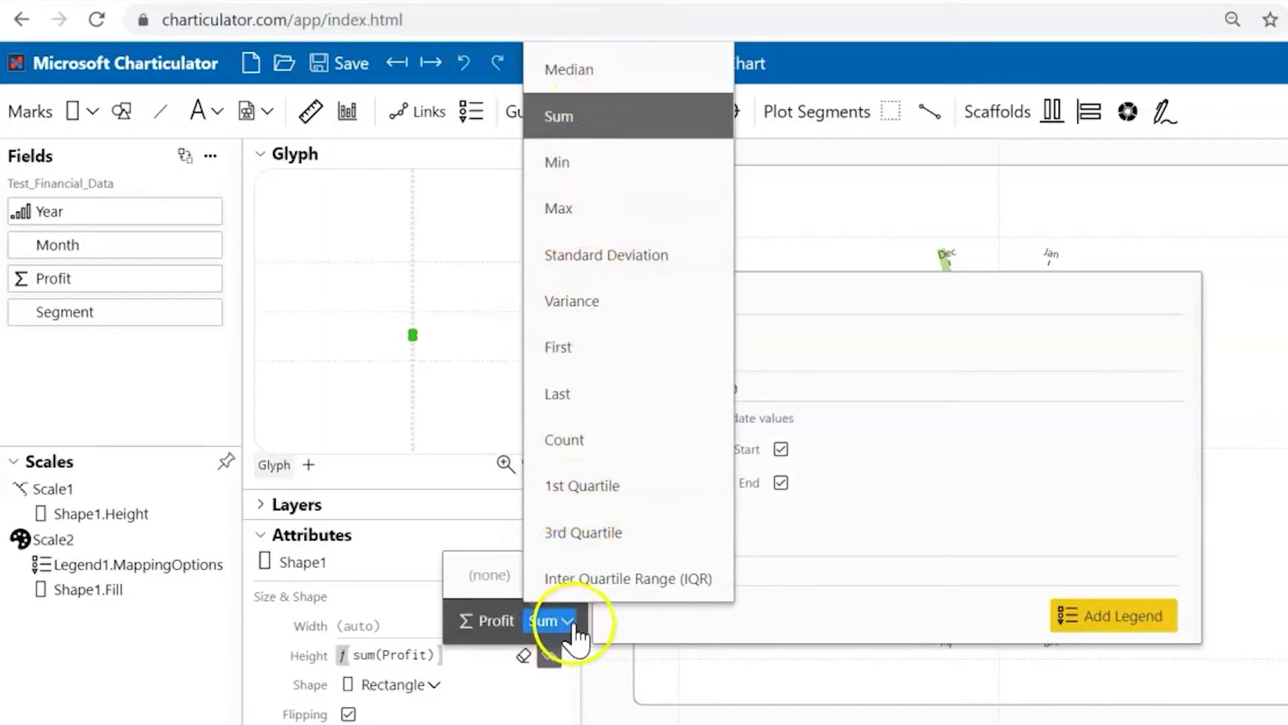
left_click(612, 689)
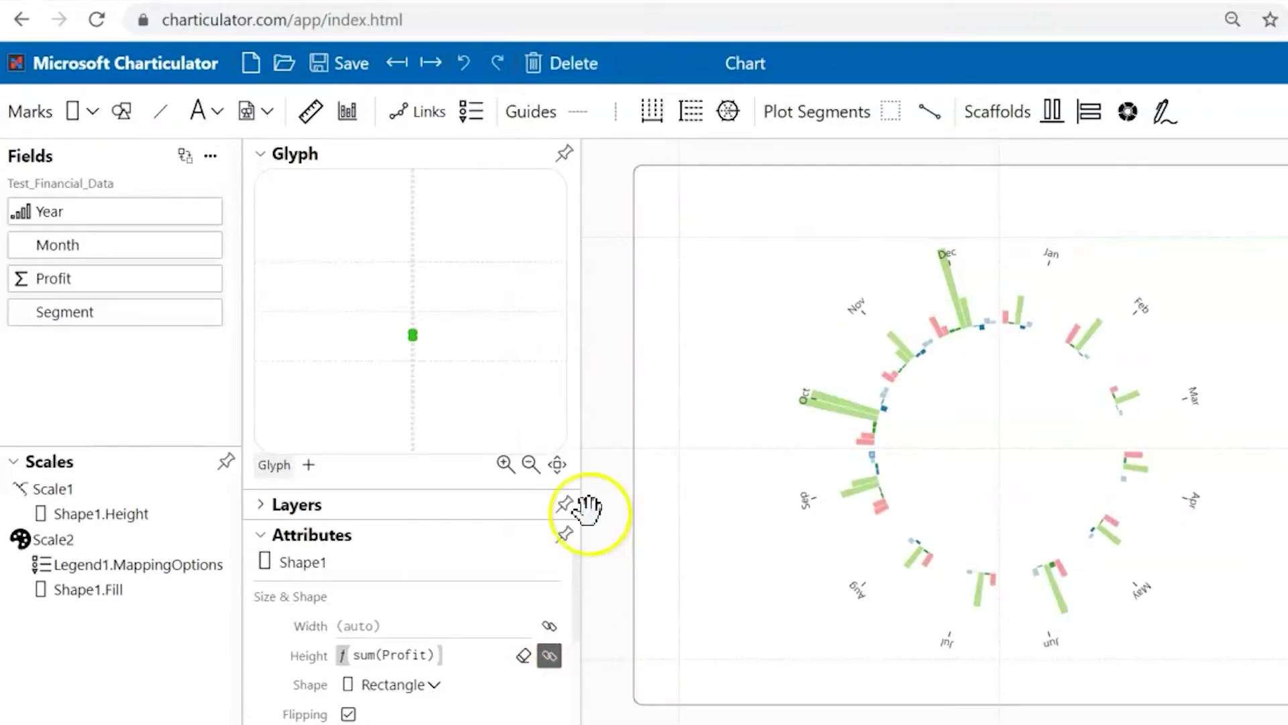
left_click(261, 535)
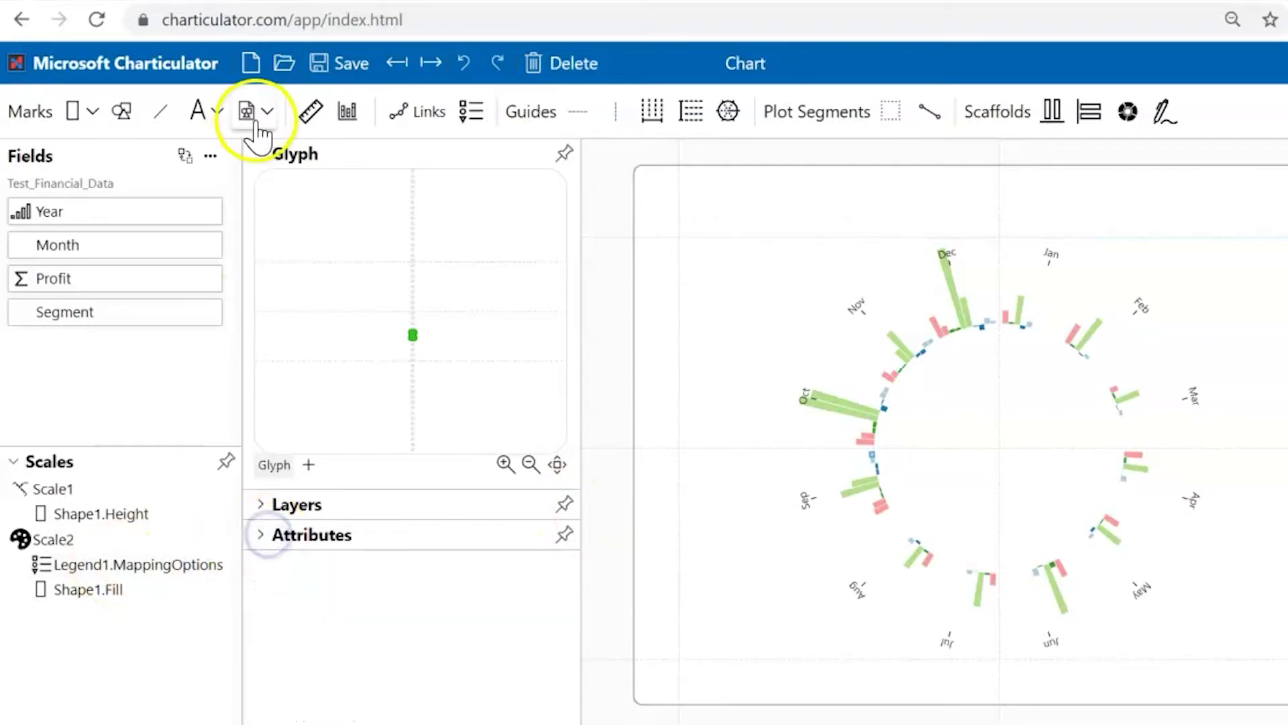
Collapse the Glyph panel and save the radial profit-by-month chart with its Segment legend
left_click(268, 155)
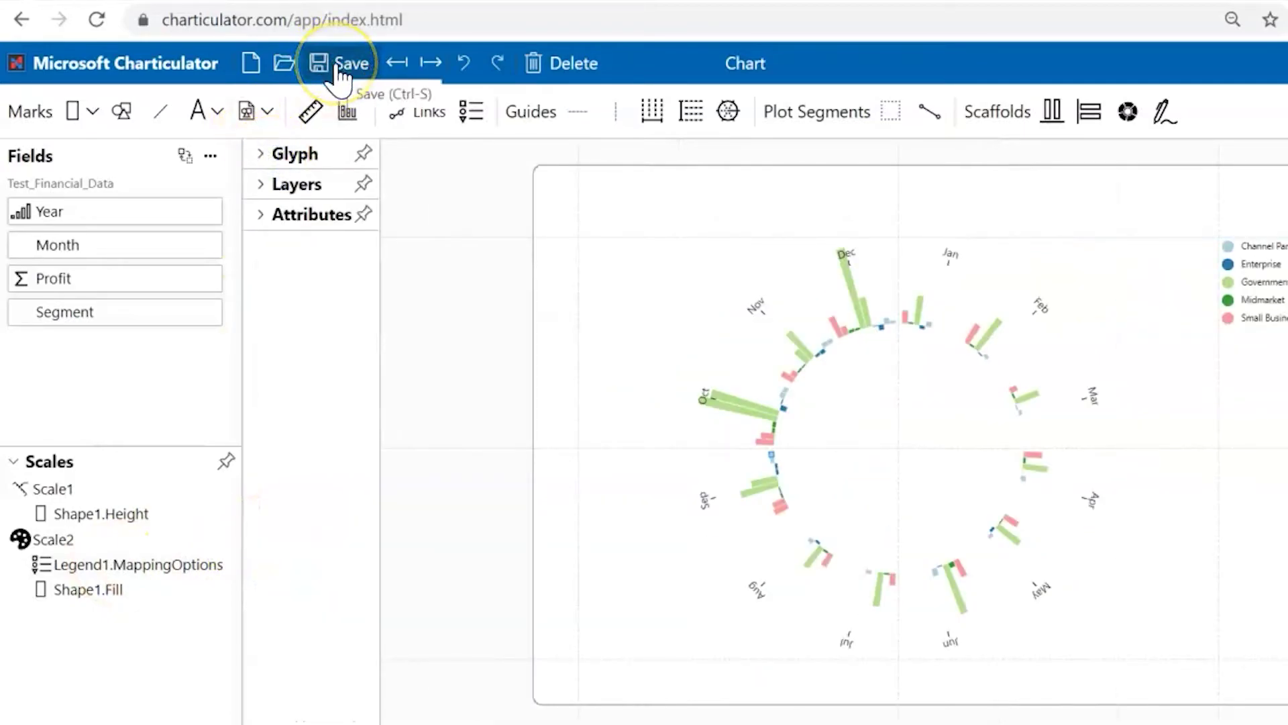
left_click(275, 76)
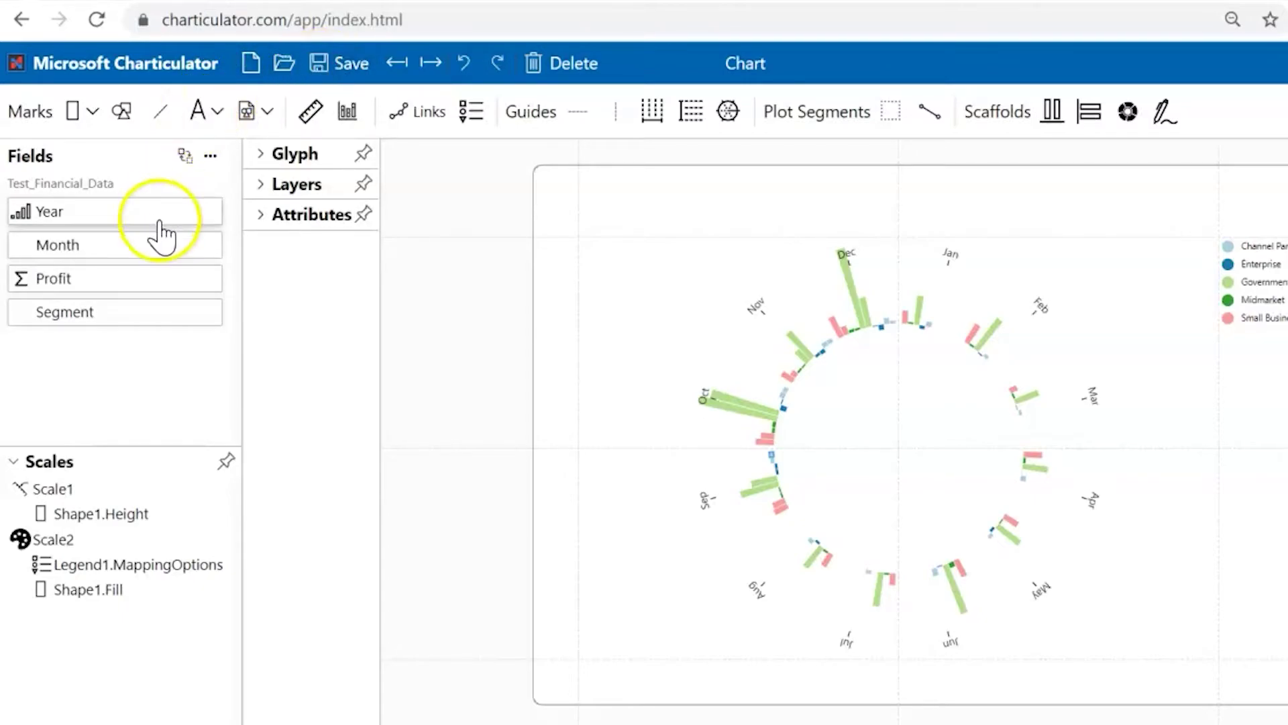
left_click_drag(160, 211, 865, 300)
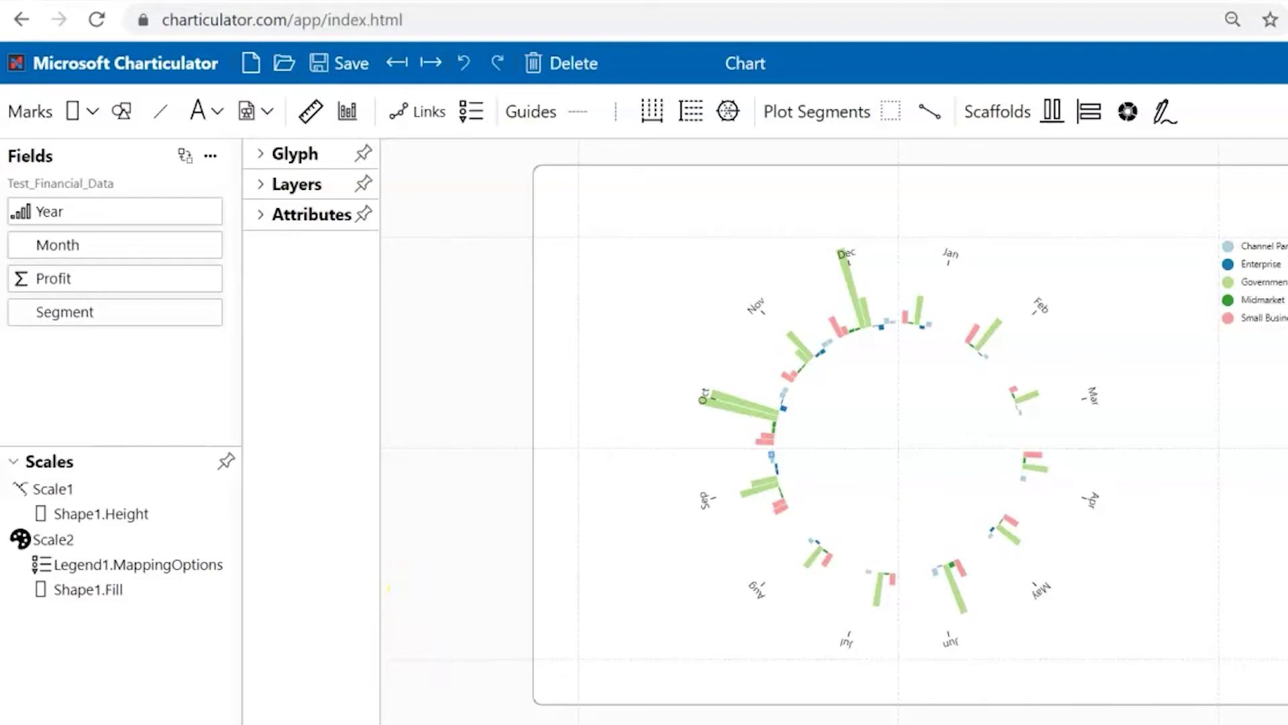
Add a Charticulator visual to the Power BI report and open it for editing
left_click(316, 664)
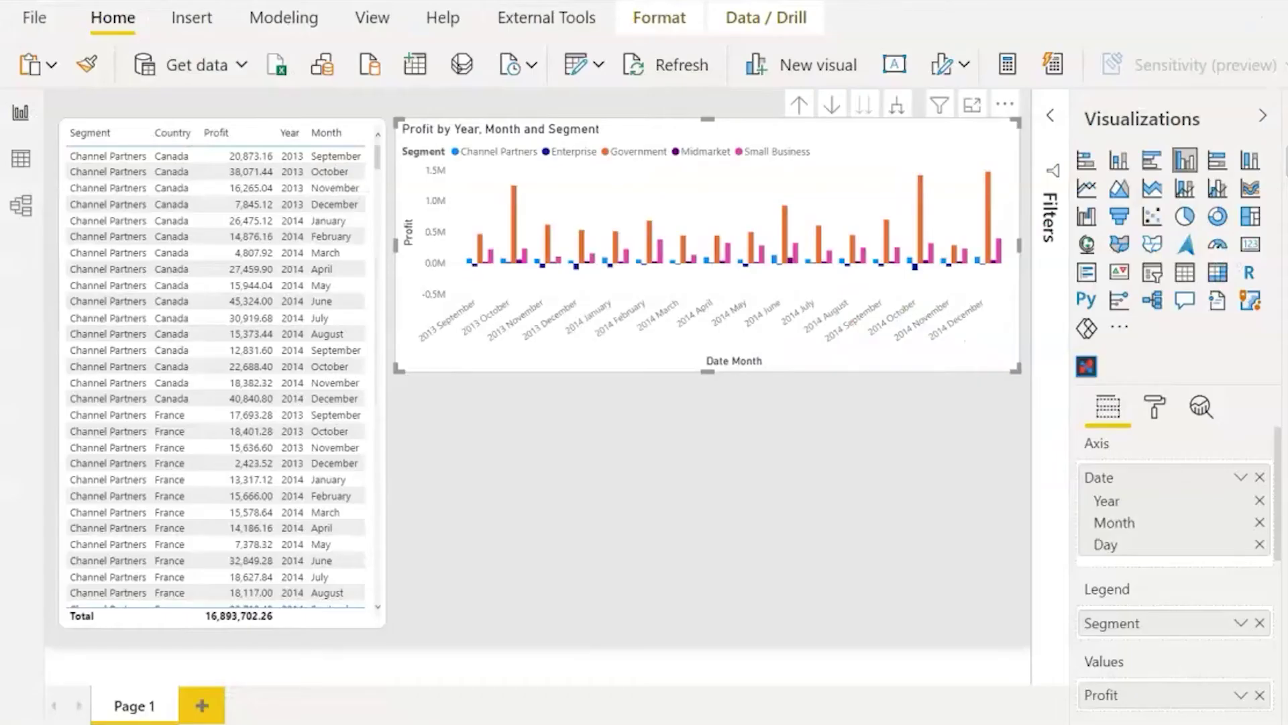
left_click(927, 502)
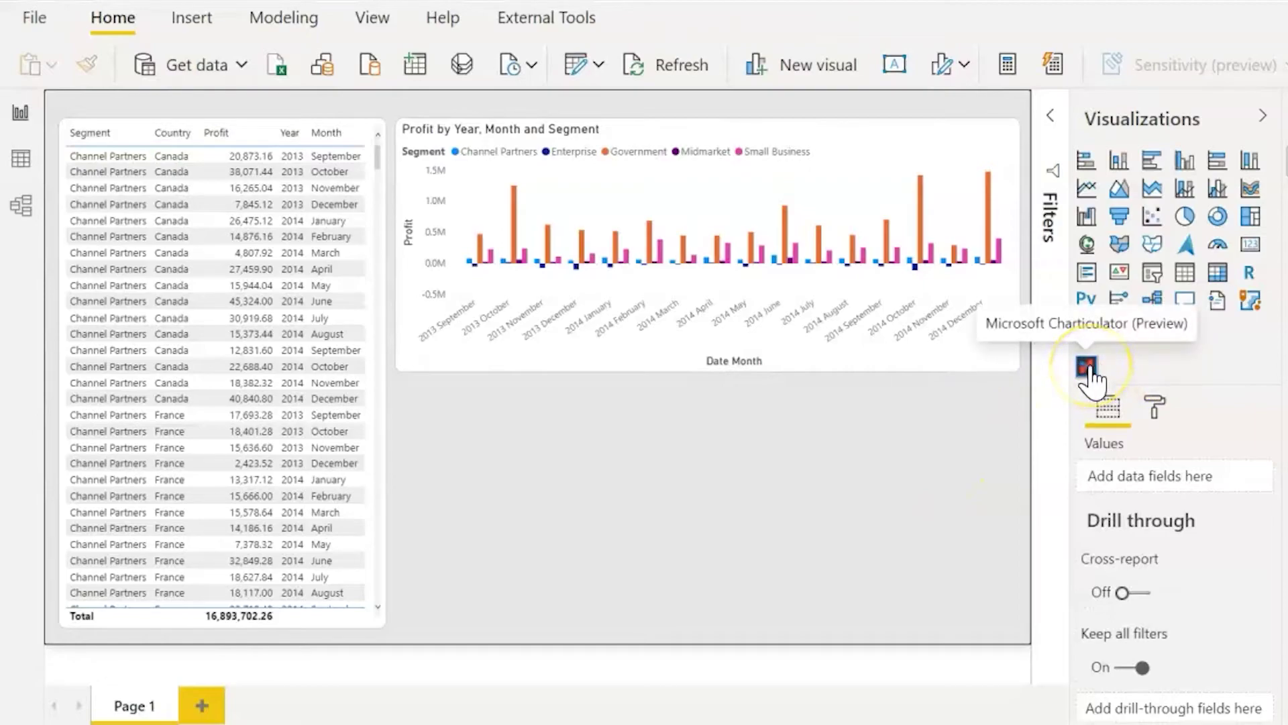
left_click(1087, 366)
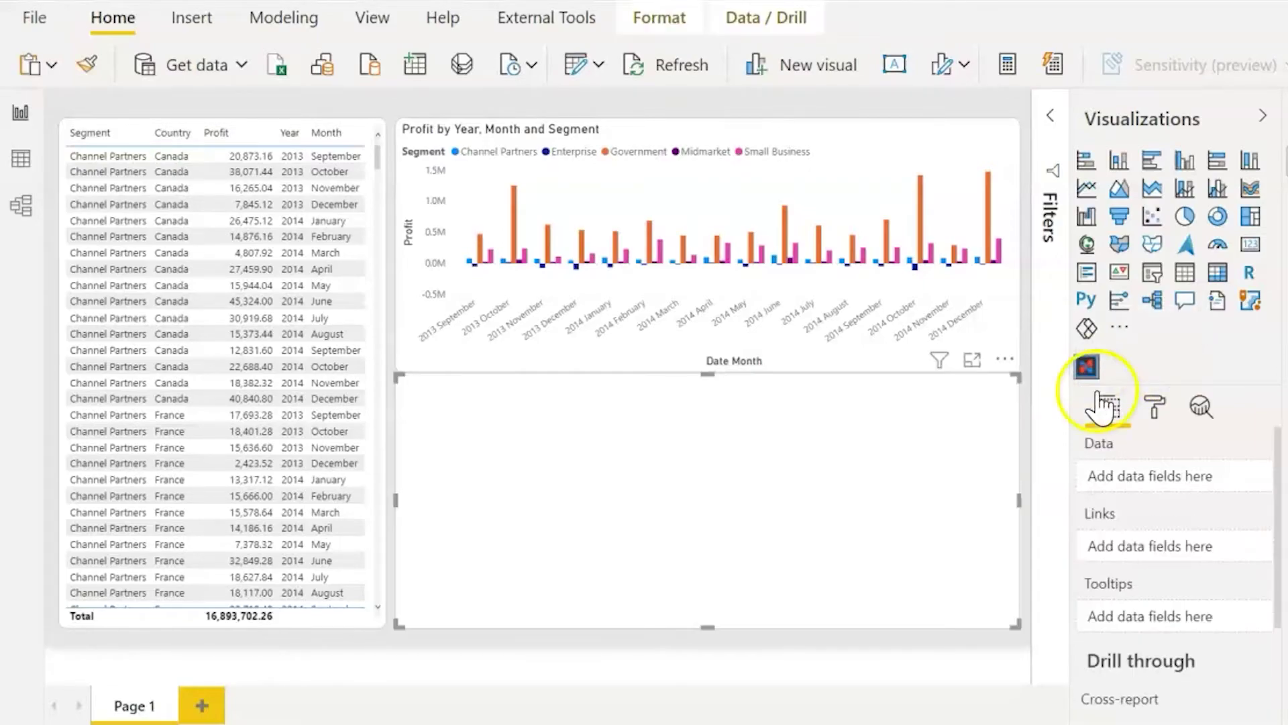
left_click(706, 403)
left_click_drag(706, 408, 1000, 379)
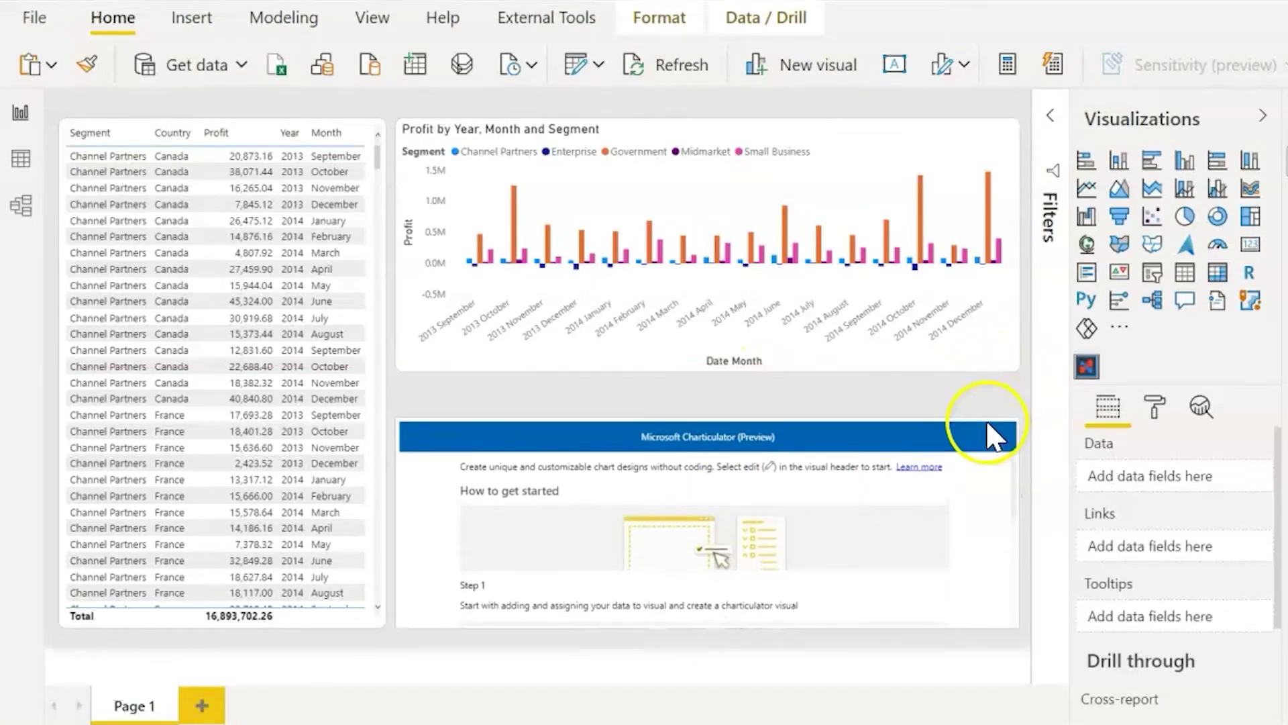
left_click(992, 436)
left_click(1003, 394)
left_click(1010, 417)
left_click(887, 411)
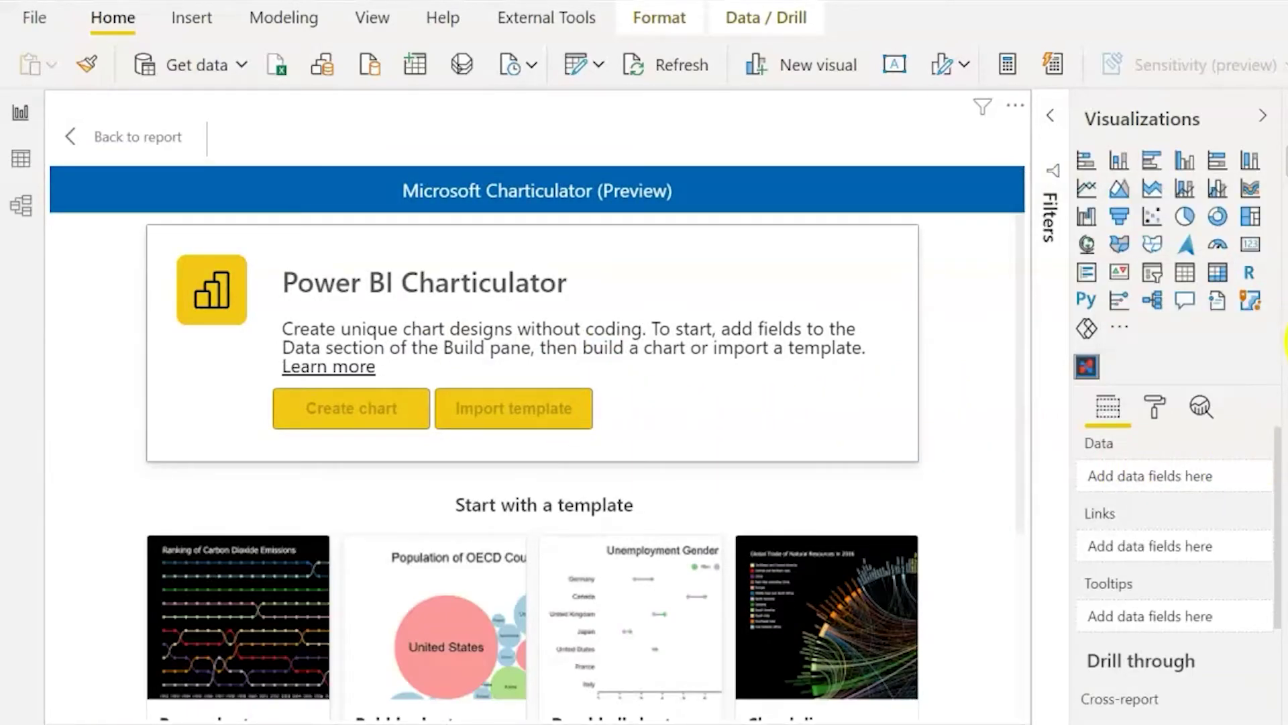
Add Year, Month, Profit and Segment to the Charticulator visual's Data fields
left_click_drag(1287, 483, 1161, 478)
left_click_drag(1287, 497, 1185, 516)
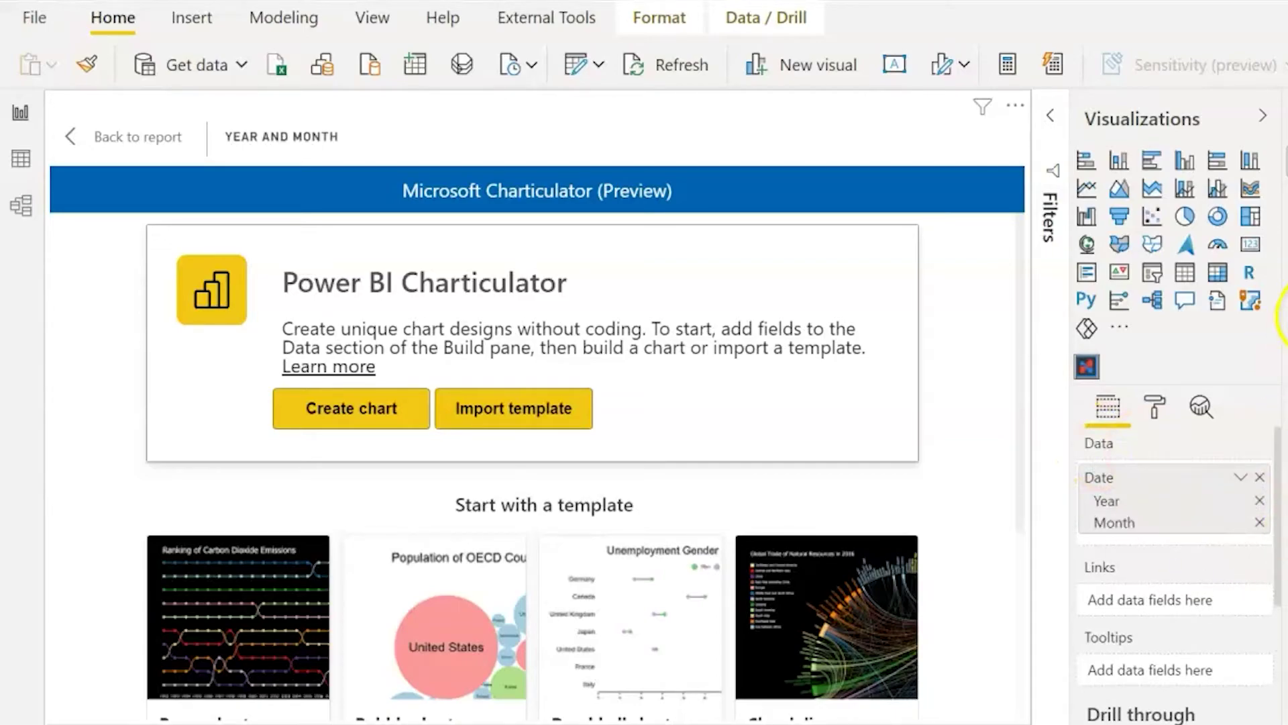
left_click_drag(1287, 533, 1189, 535)
left_click_drag(1287, 587, 1163, 569)
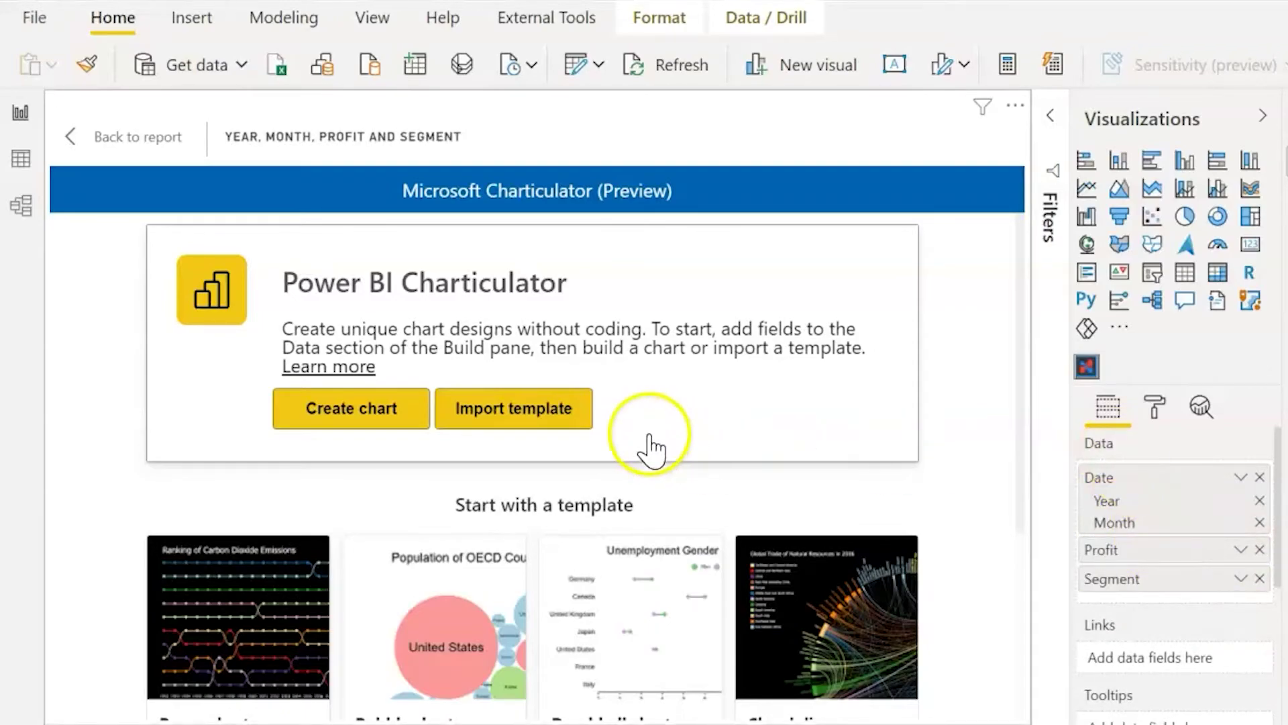
Import the spiral_bar_chart template from Downloads into the Charticulator visual
left_click(493, 414)
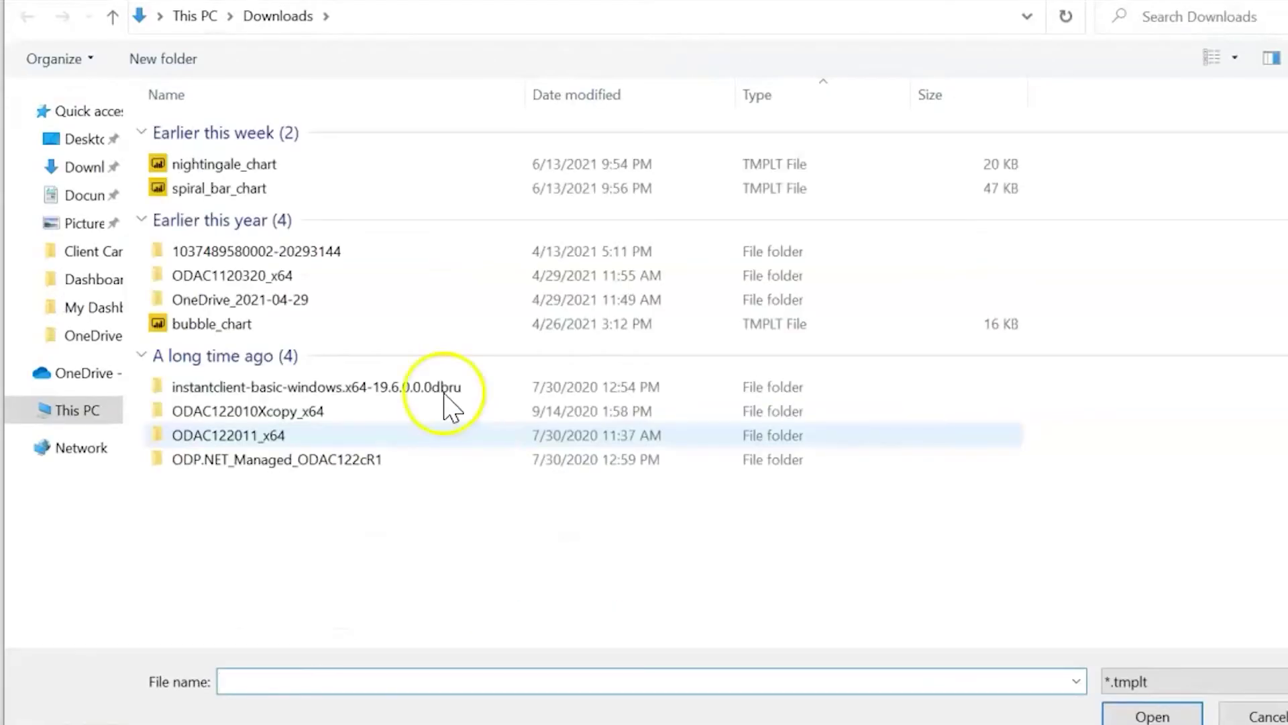
left_click(244, 190)
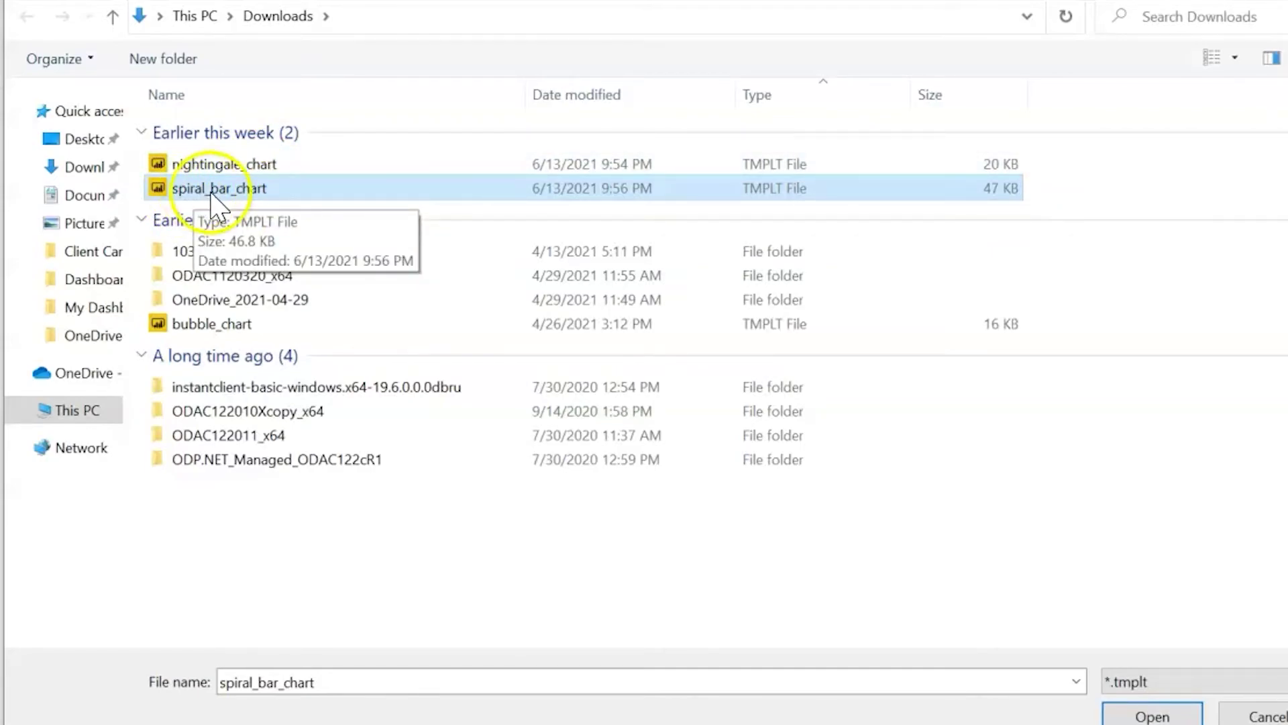
left_click(1165, 715)
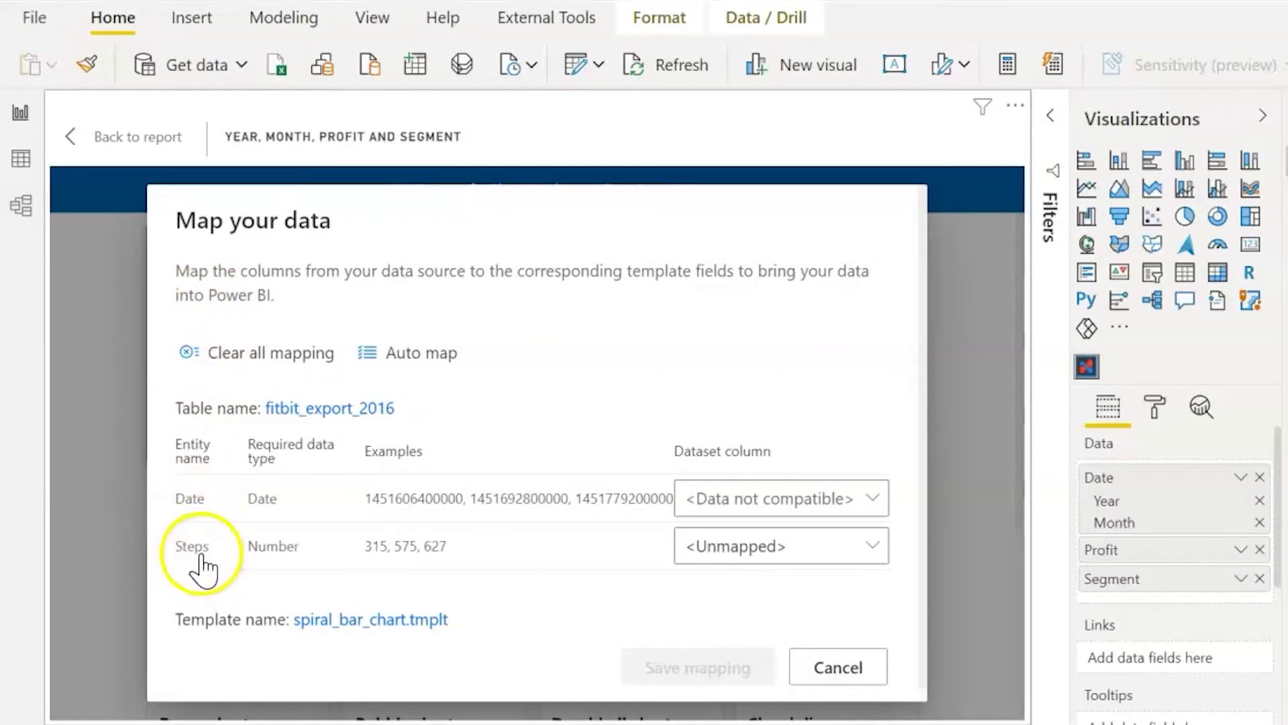
Check the Date column choices, leave Steps as <Unmapped>, and cancel the spiral template mapping
left_click(722, 500)
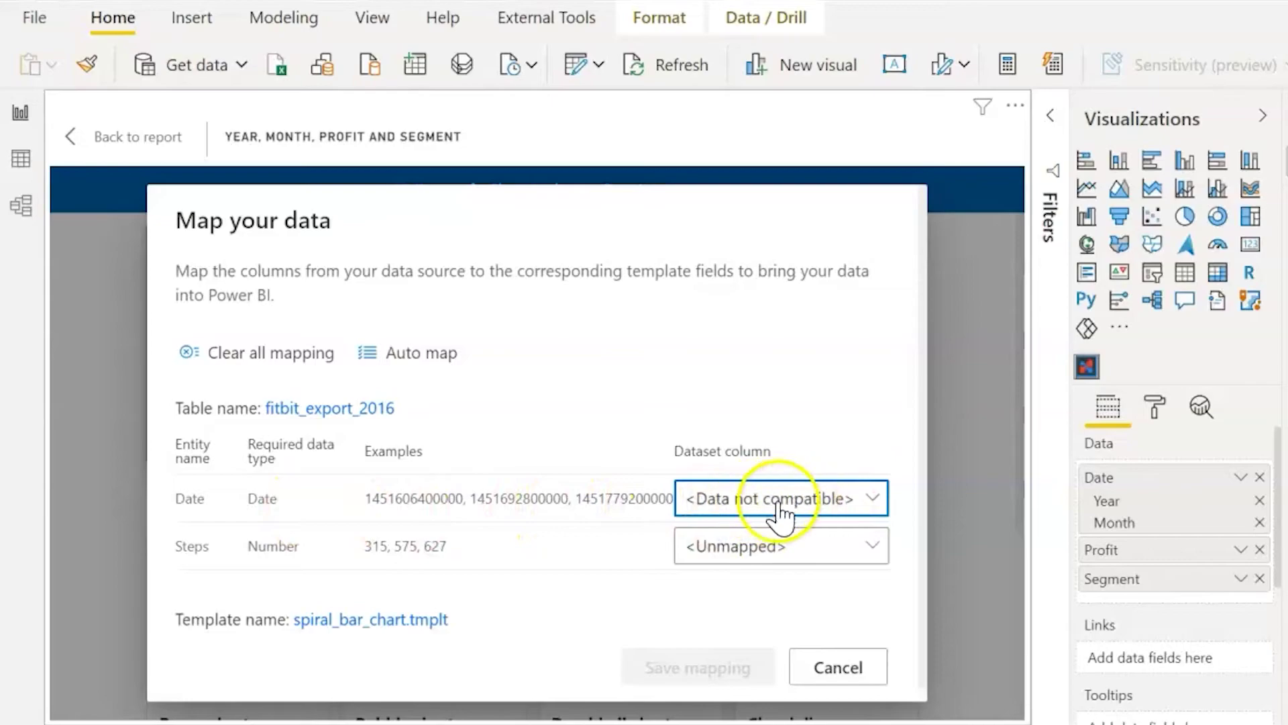
left_click(827, 544)
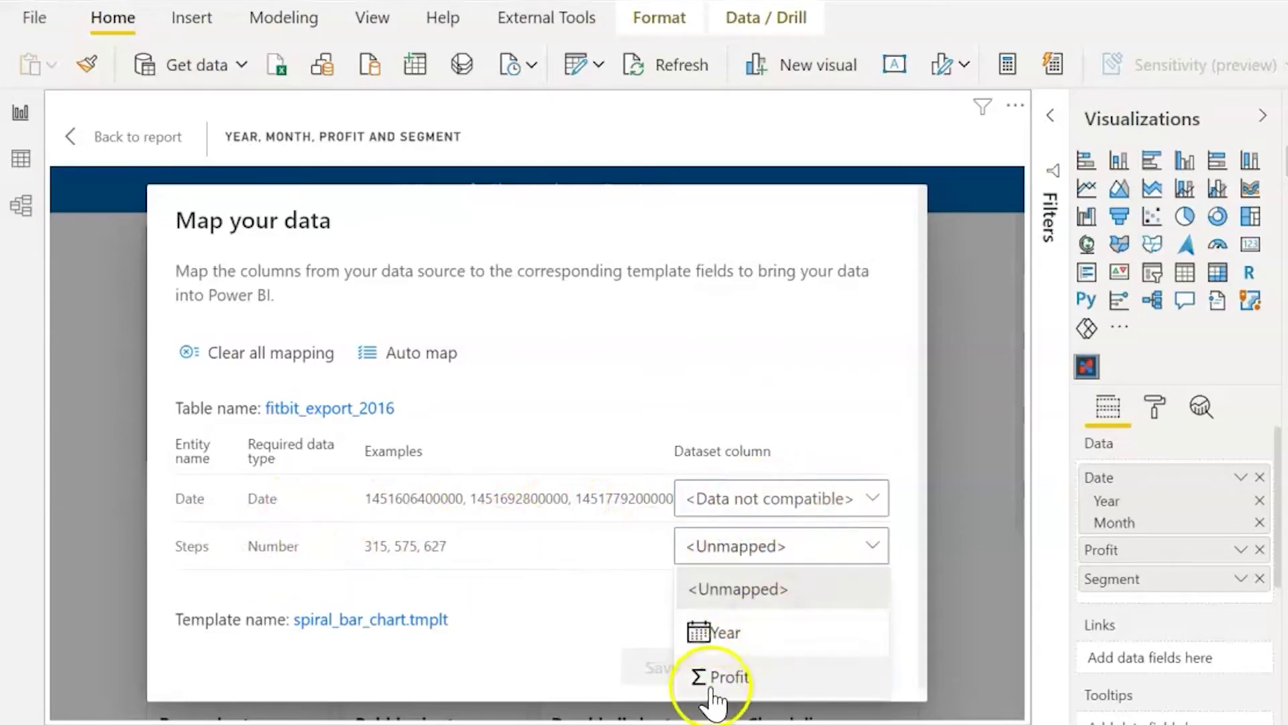
left_click(838, 580)
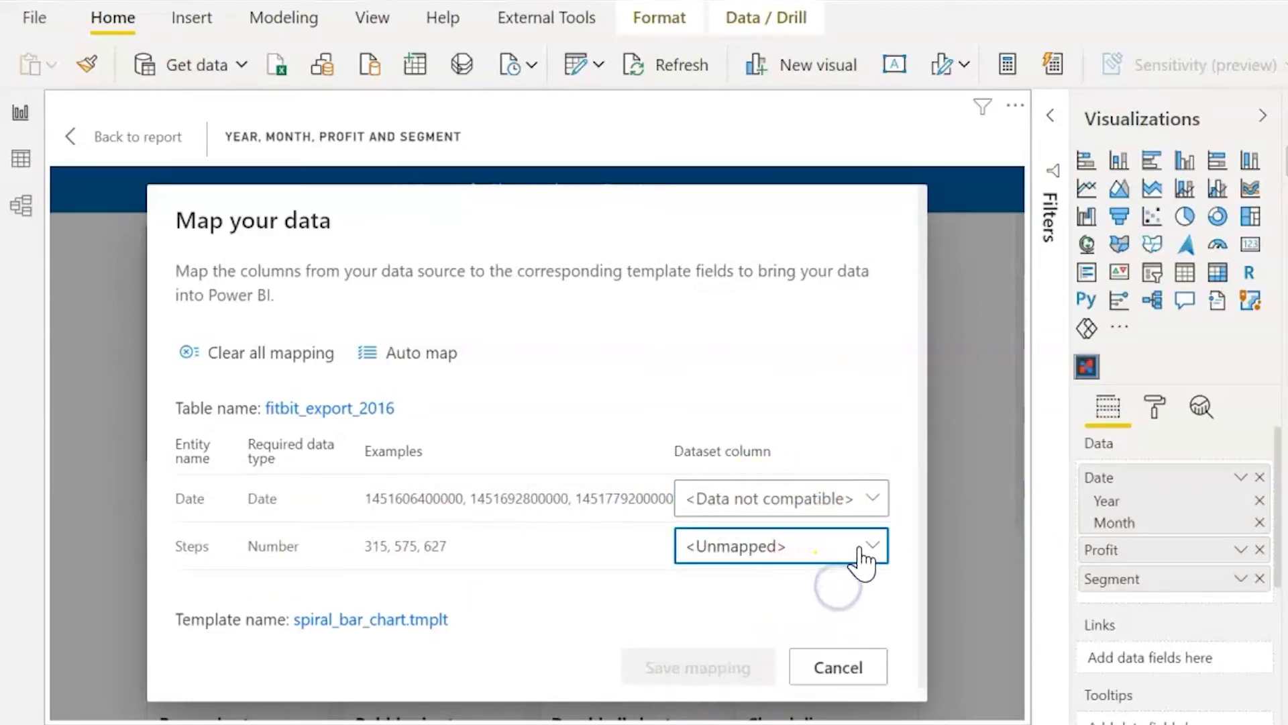
left_click(839, 667)
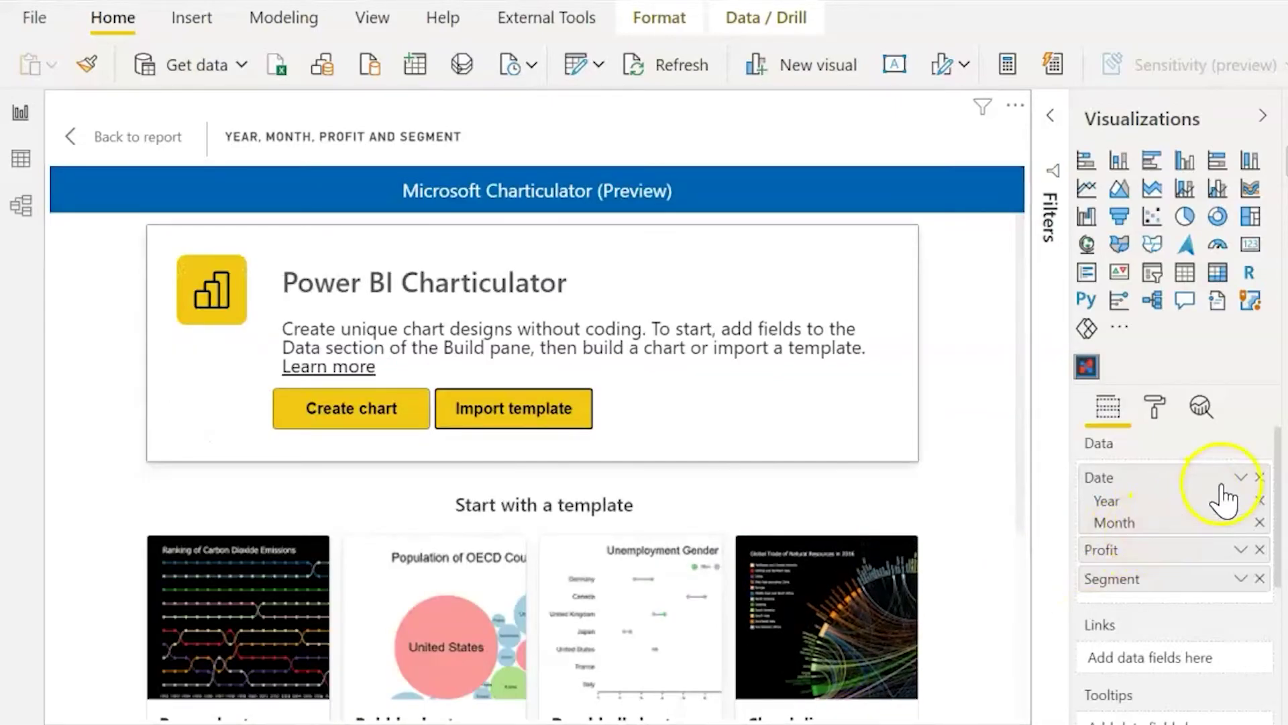
Use Date as a single field instead of a hierarchy and re-import the spiral_bar_chart template
left_click(1241, 477)
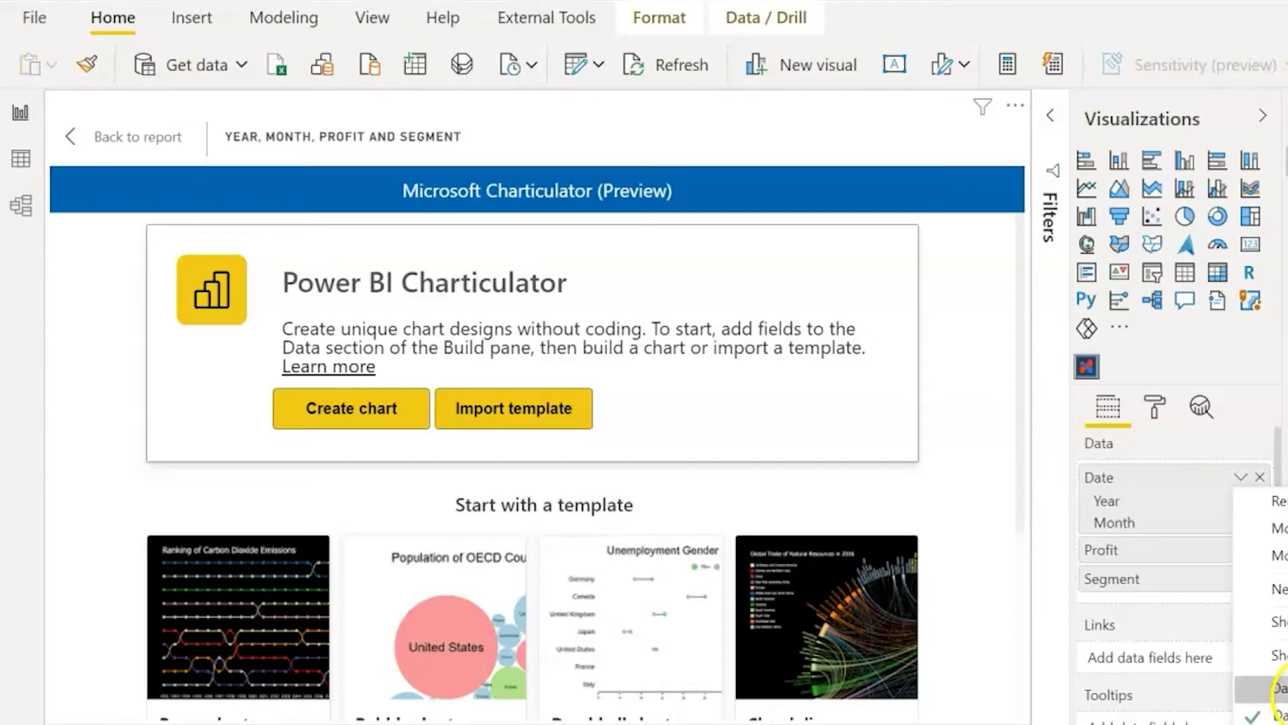
left_click(1279, 688)
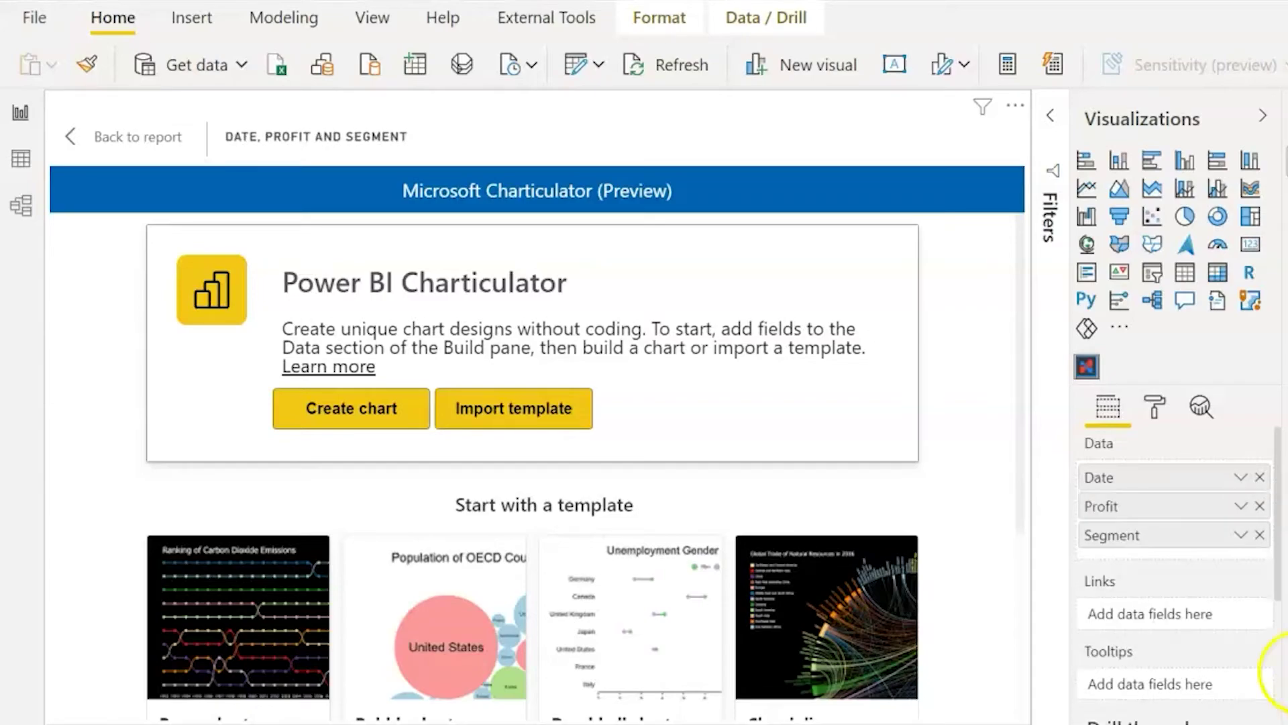
left_click(563, 419)
left_click(182, 189)
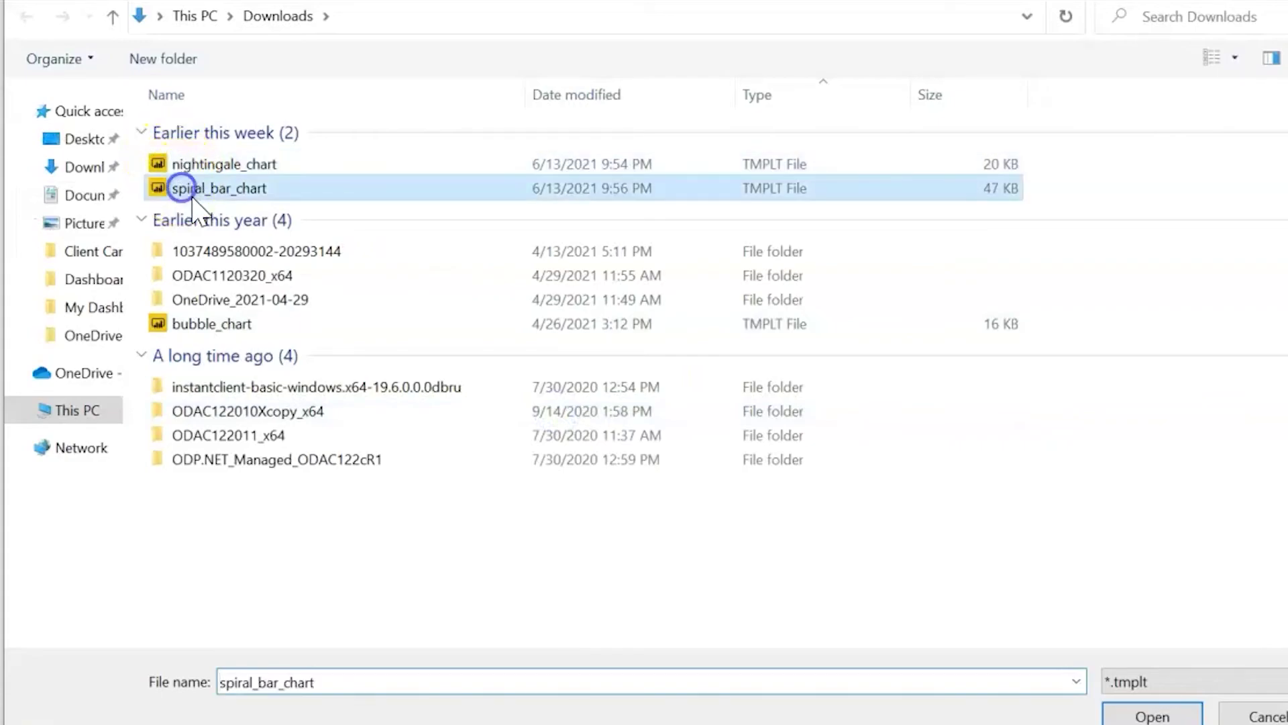
left_click(1152, 713)
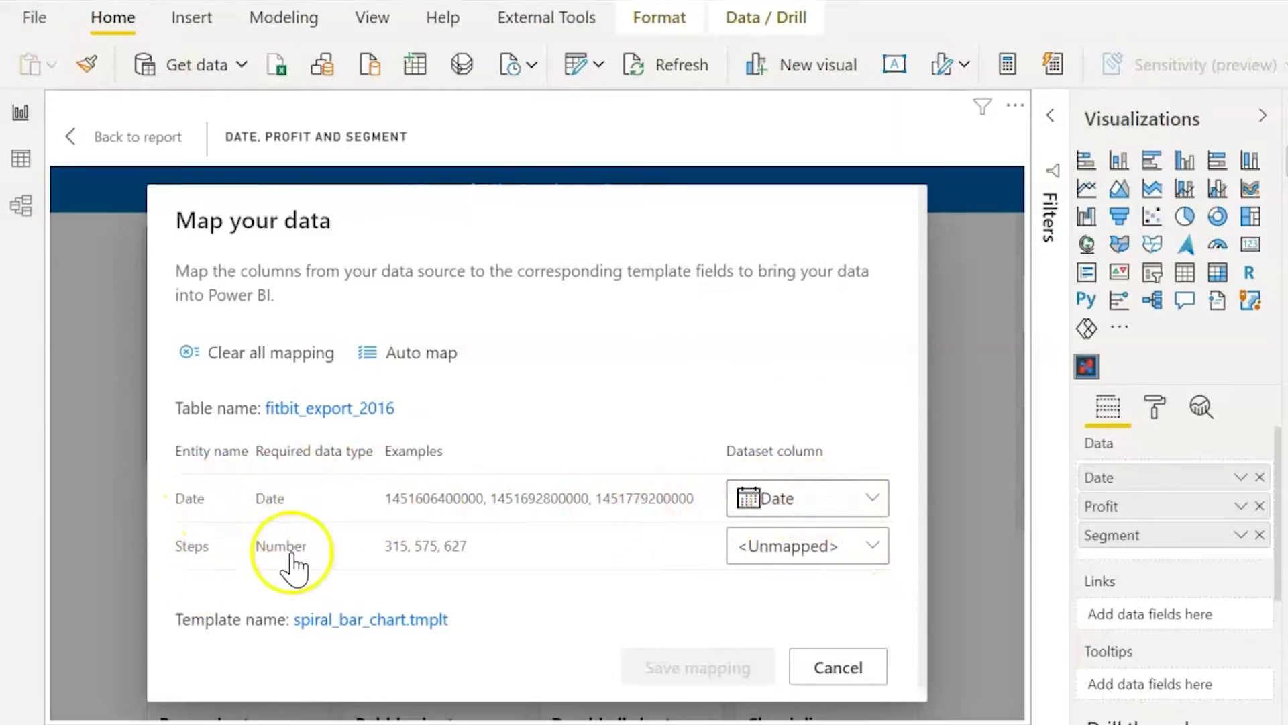
Map the template's Steps field to the Profit column and save the mapping
left_click(872, 546)
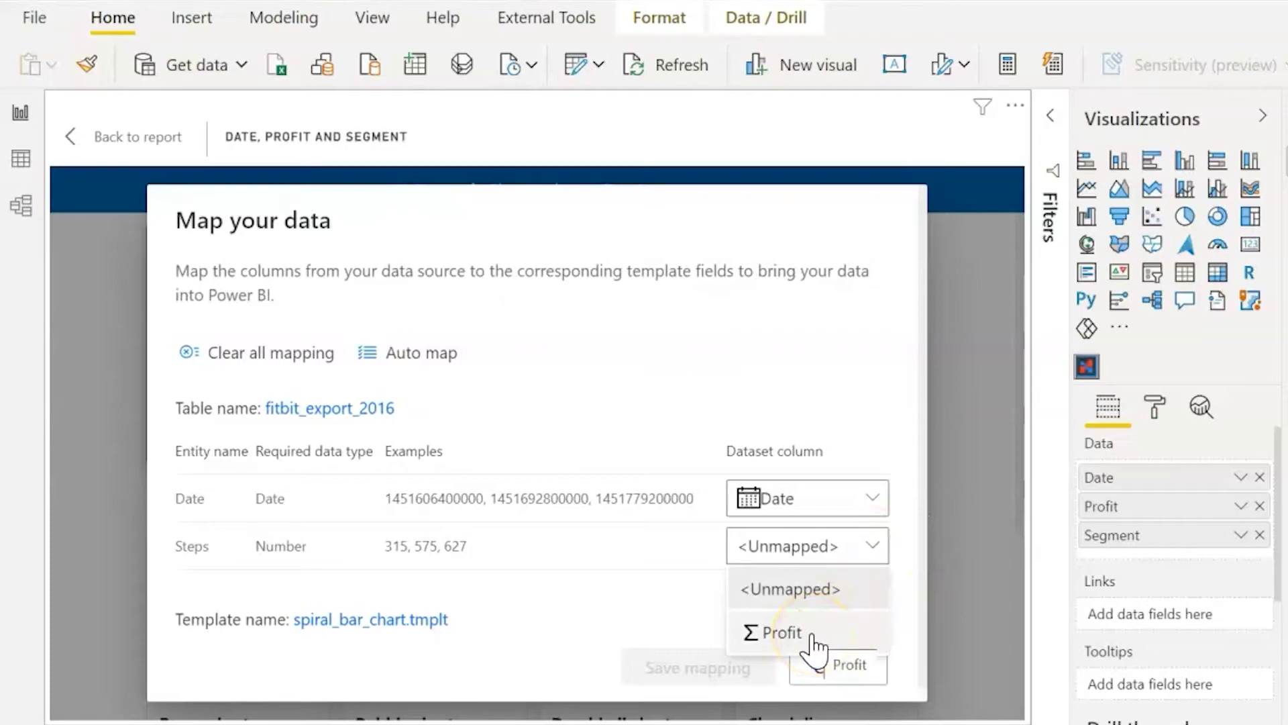
left_click(812, 637)
left_click(721, 666)
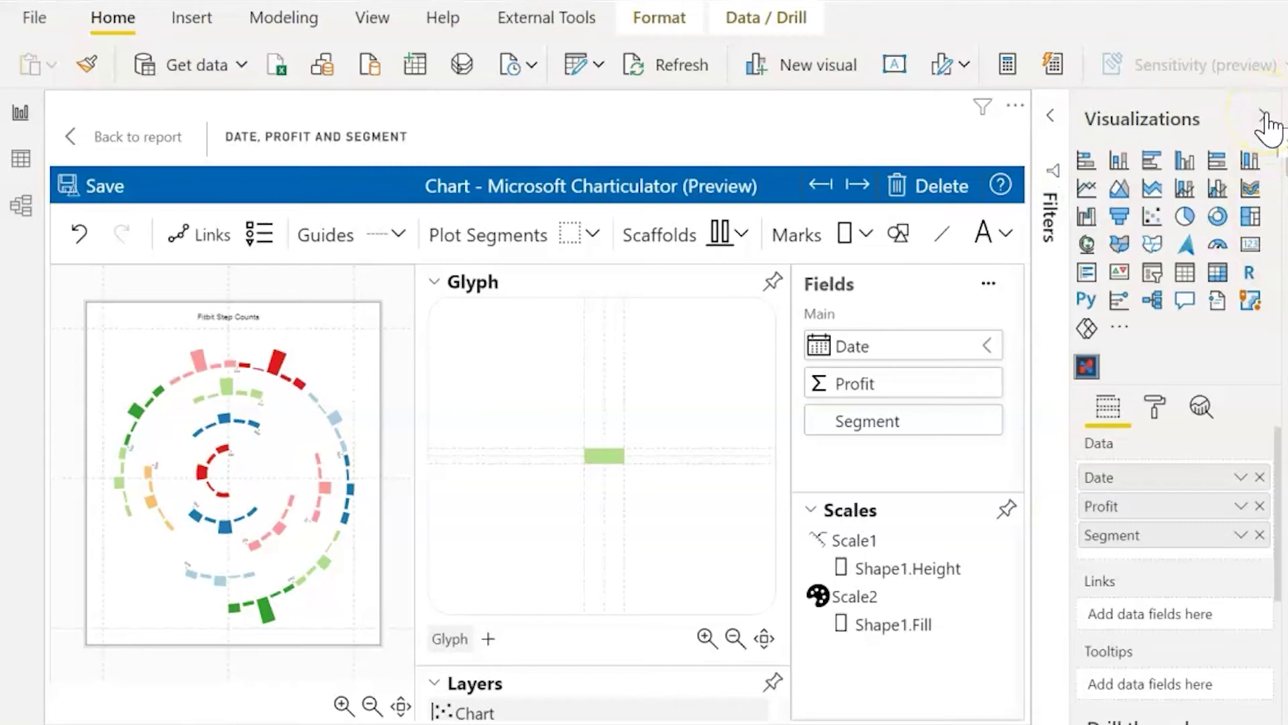
Collapse the Glyph, Layers and Attributes panels, briefly reopening Attributes before hiding it again
left_click(435, 282)
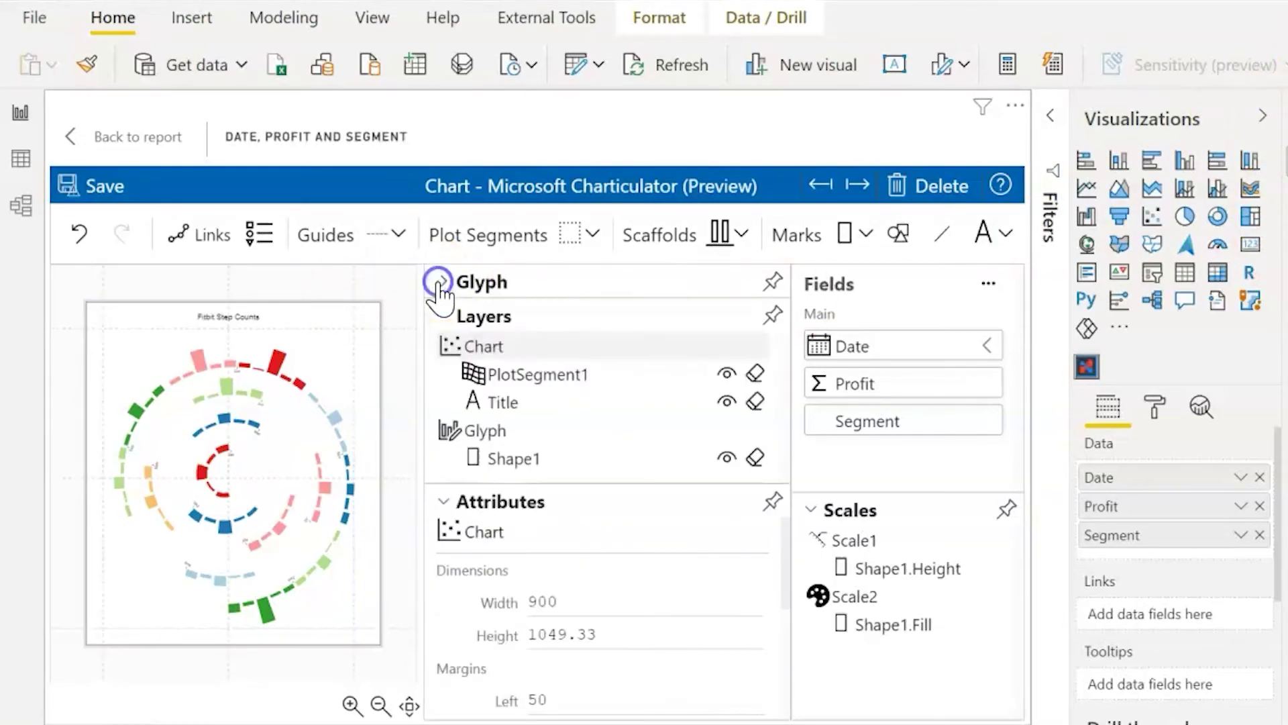
left_click(464, 316)
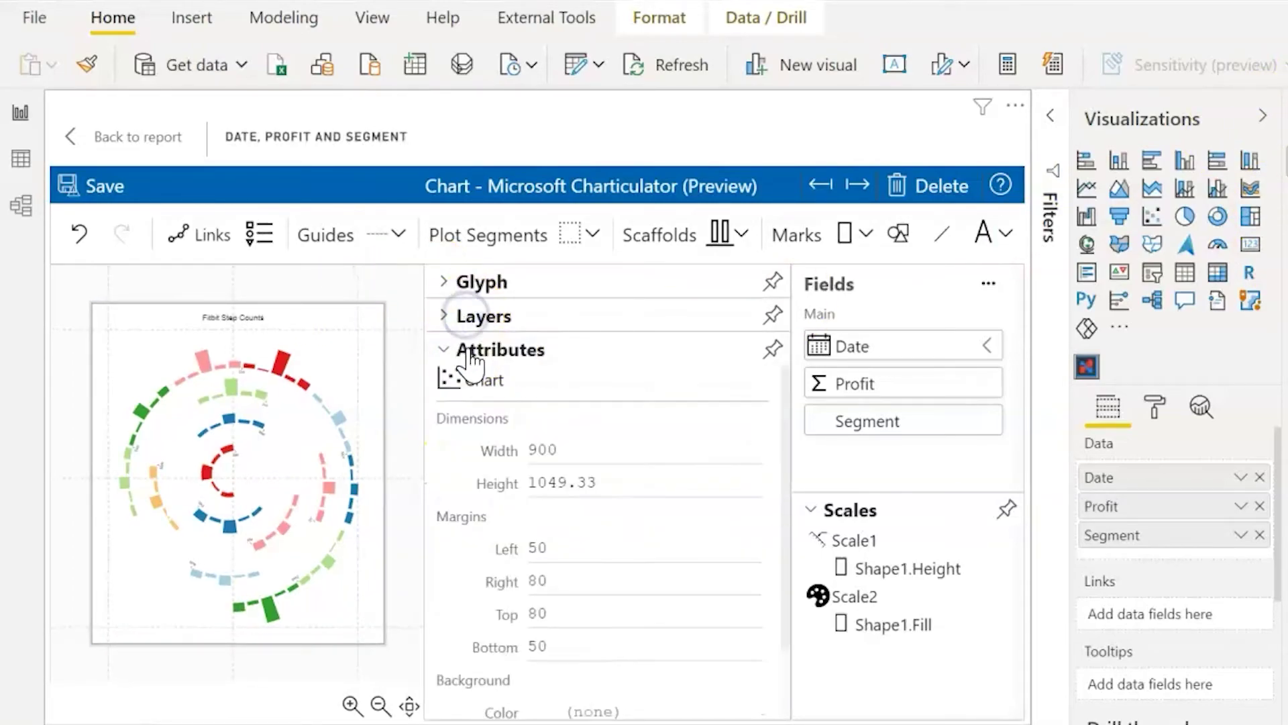
left_click(473, 354)
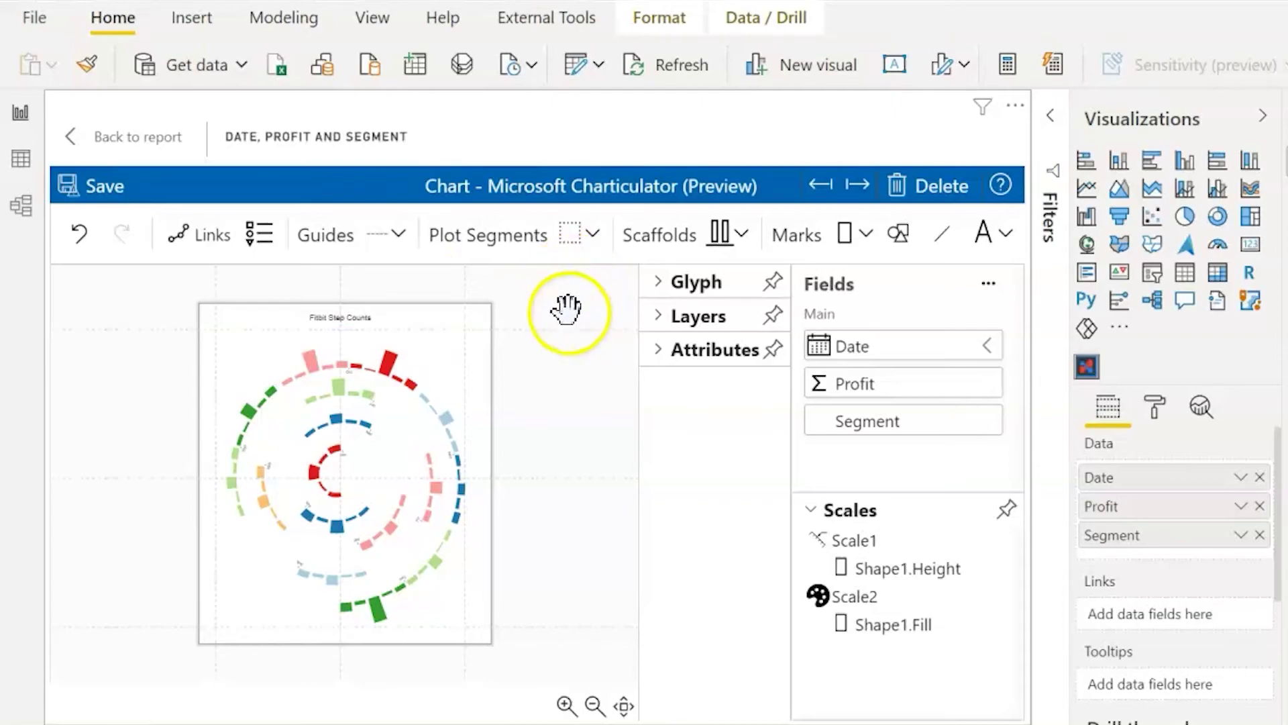
left_click(723, 357)
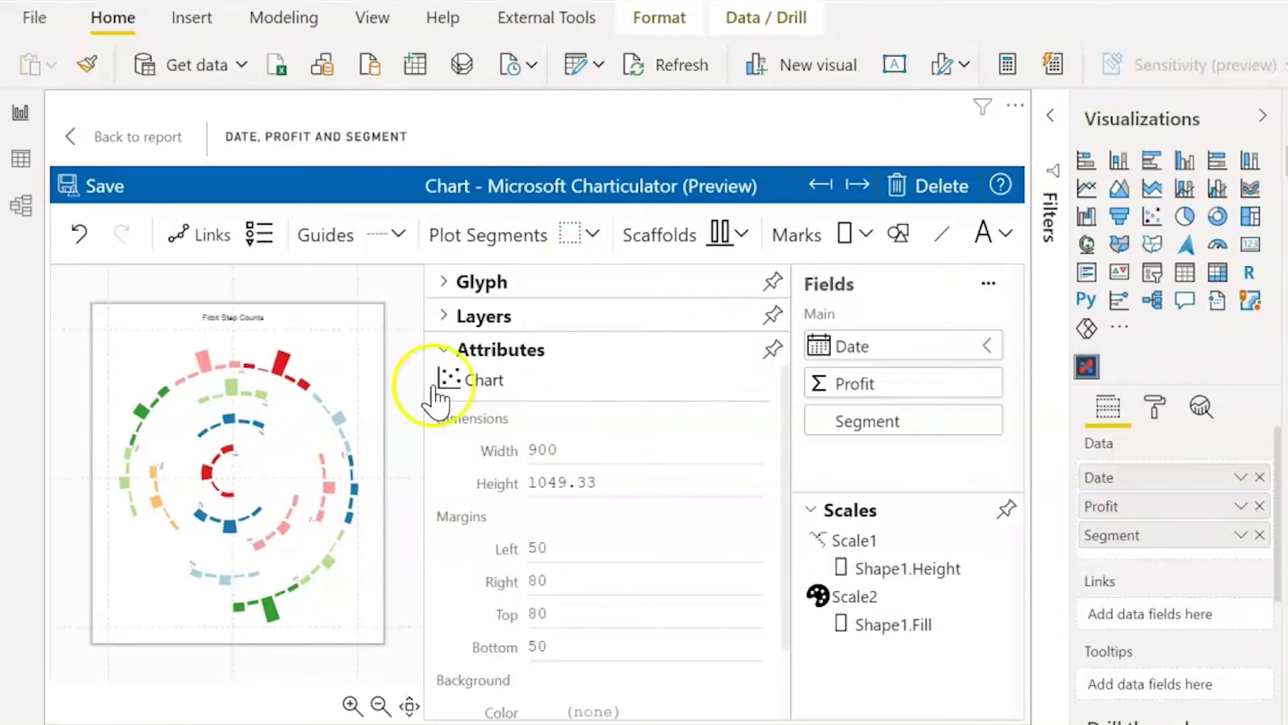
left_click(483, 349)
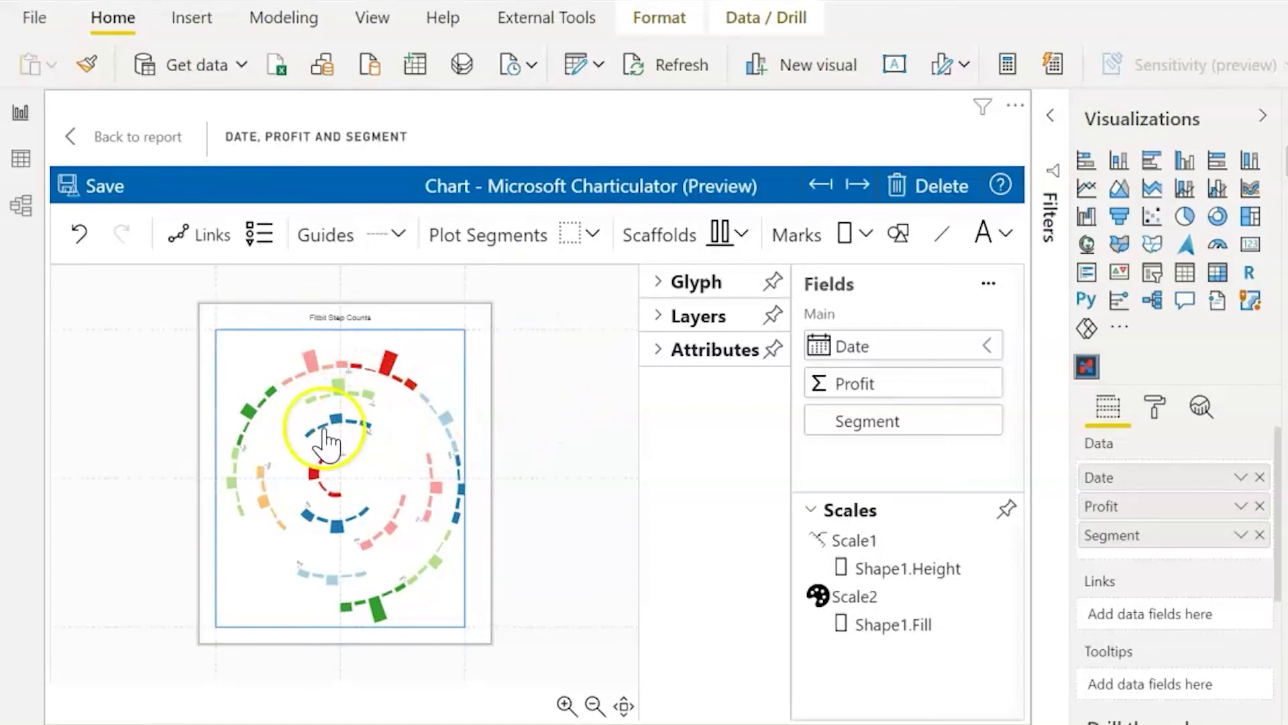
Select the plot segment and try laying the bars along freehand-drawn curves
left_click(436, 366)
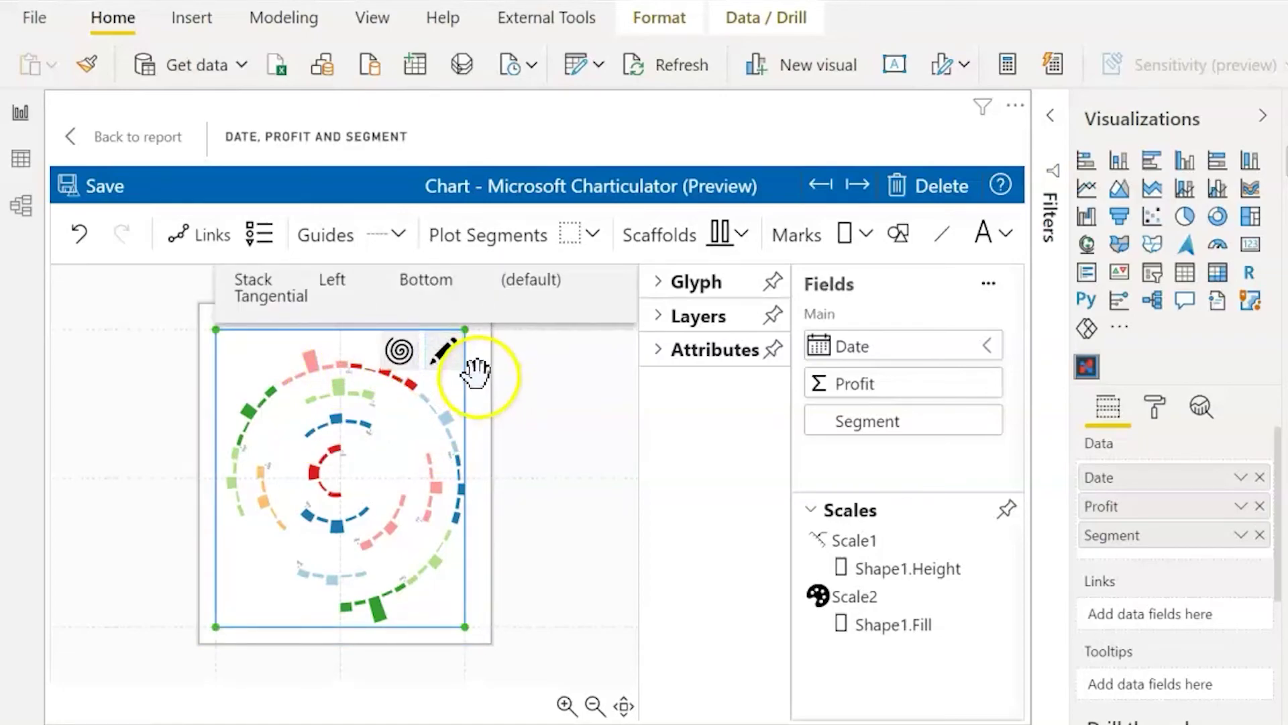
left_click(456, 354)
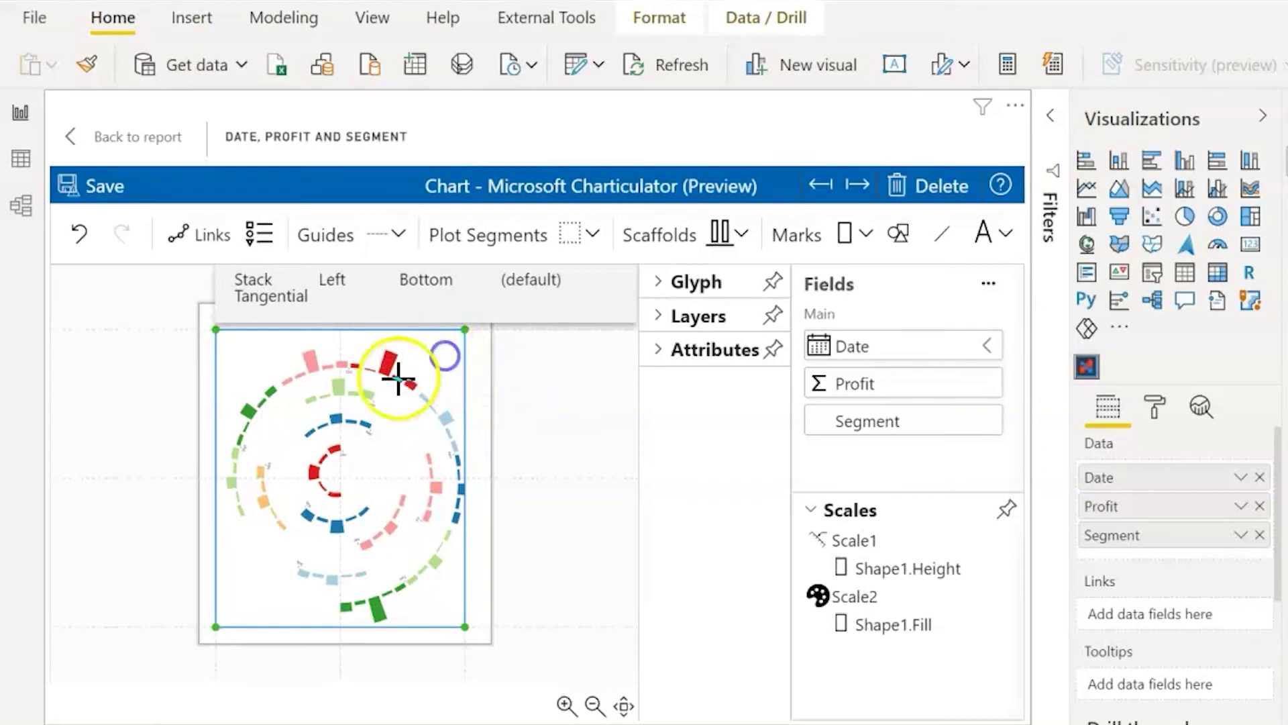
mouse_move(236, 461)
left_mouse_down()
mouse_move(262, 562)
mouse_move(354, 580)
left_mouse_up()
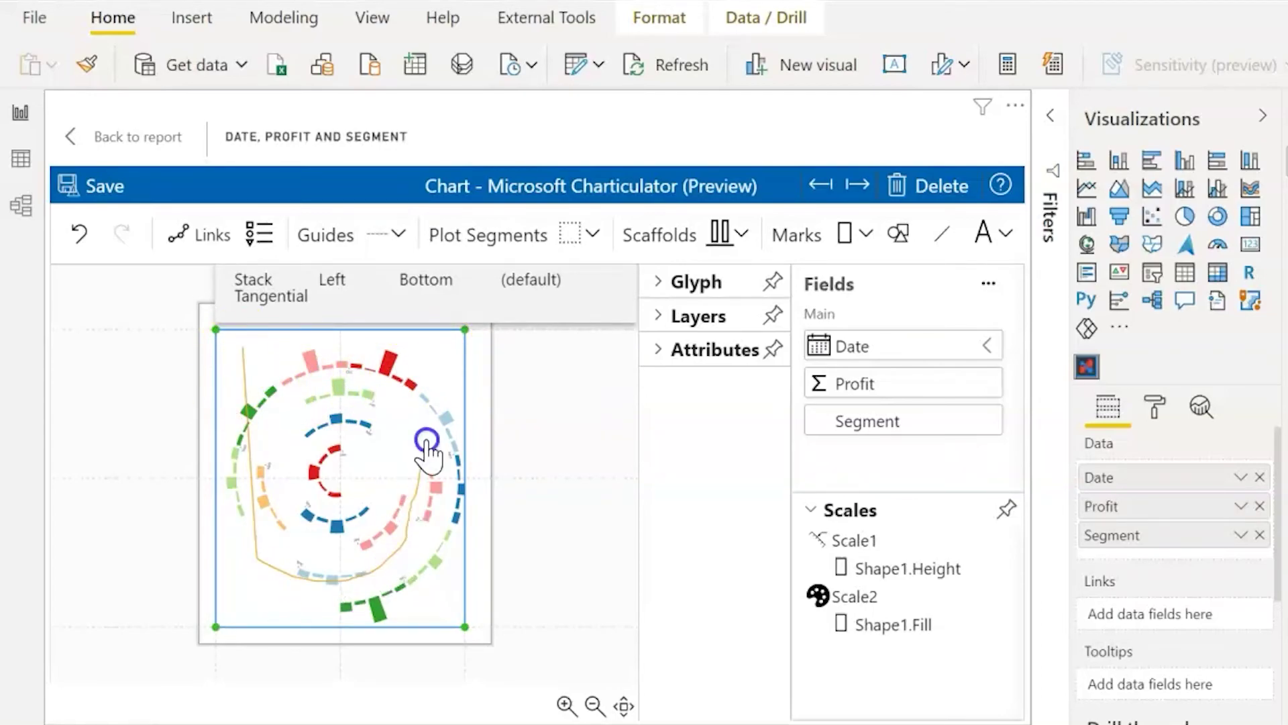
left_click_drag(431, 362, 433, 366)
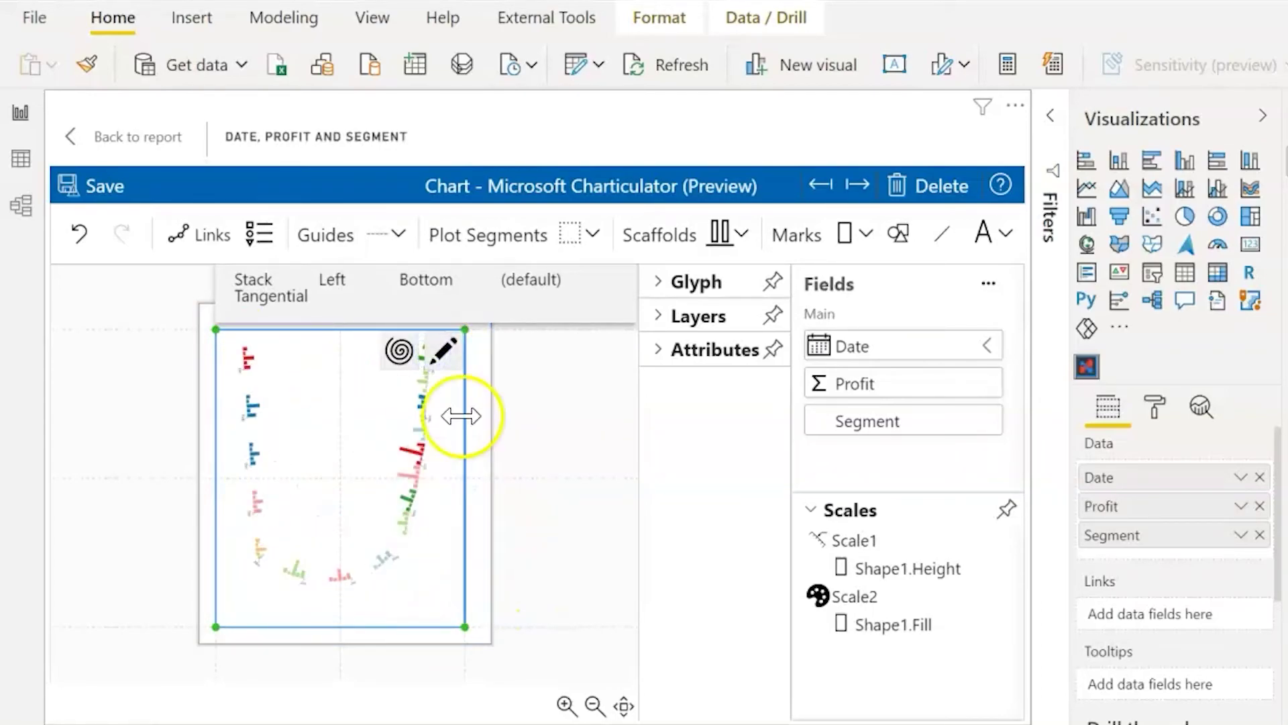
left_click(444, 361)
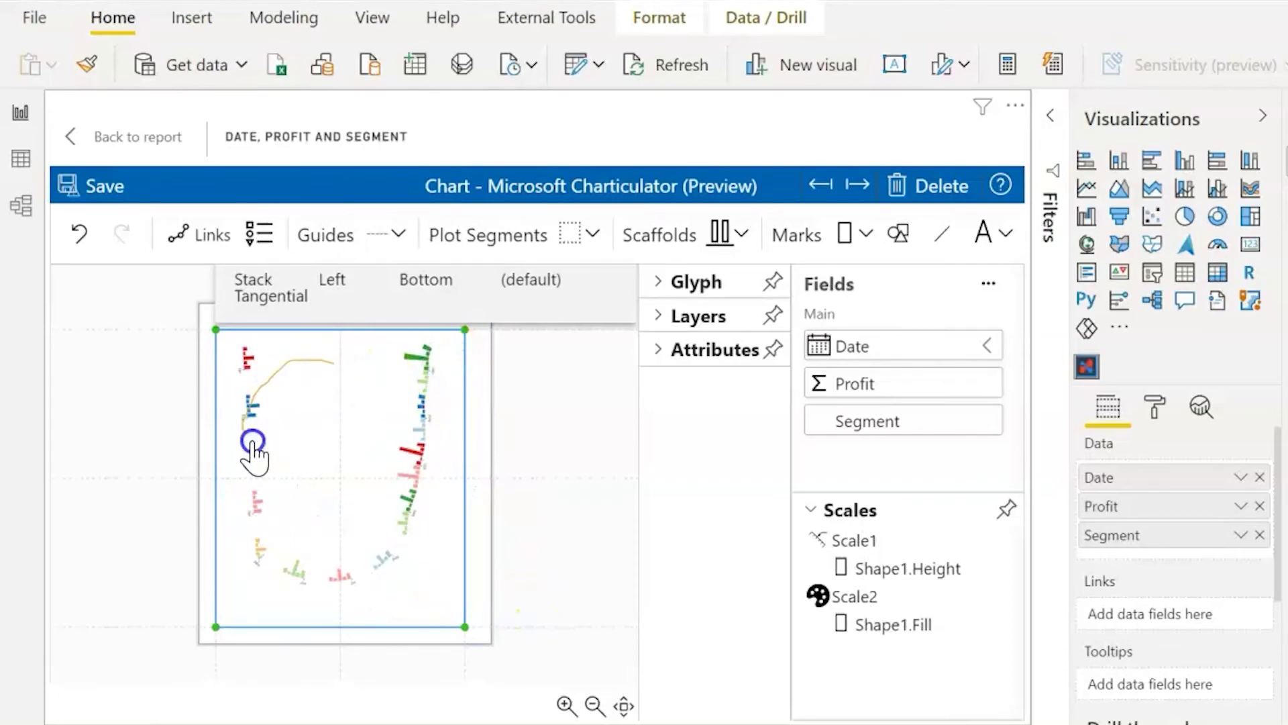
left_click_drag(320, 435, 321, 437)
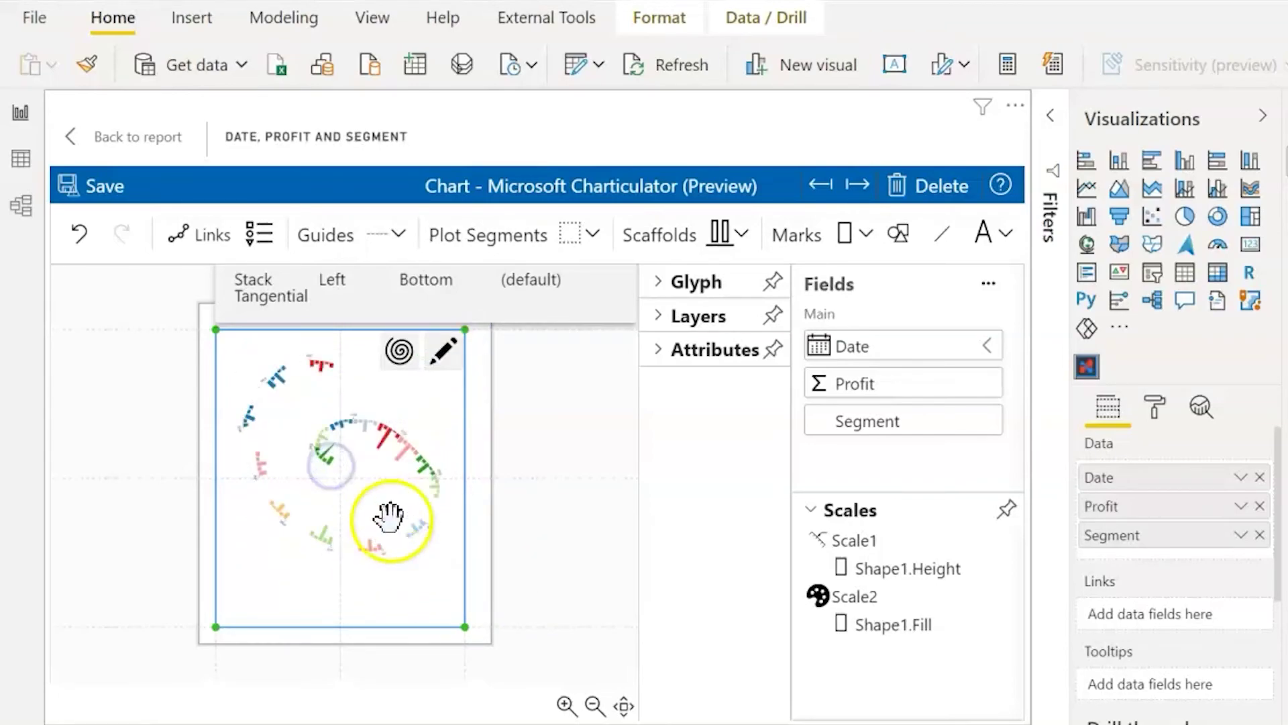
Draw another freehand spiral curve, then generate a proper spiral layout with Draw Spiral
left_click(445, 361)
mouse_move(401, 372)
left_mouse_down()
mouse_move(212, 465)
mouse_move(489, 529)
left_mouse_up()
left_click_drag(312, 463, 314, 458)
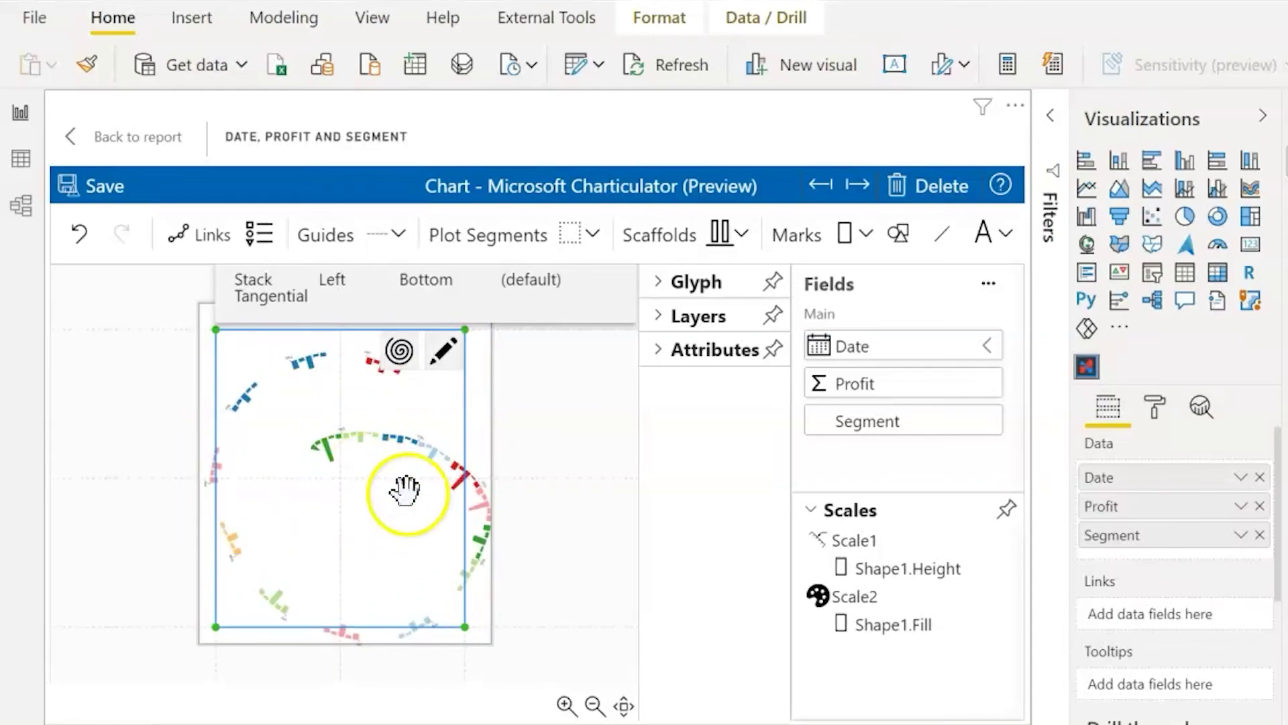
left_click(400, 355)
left_click(606, 485)
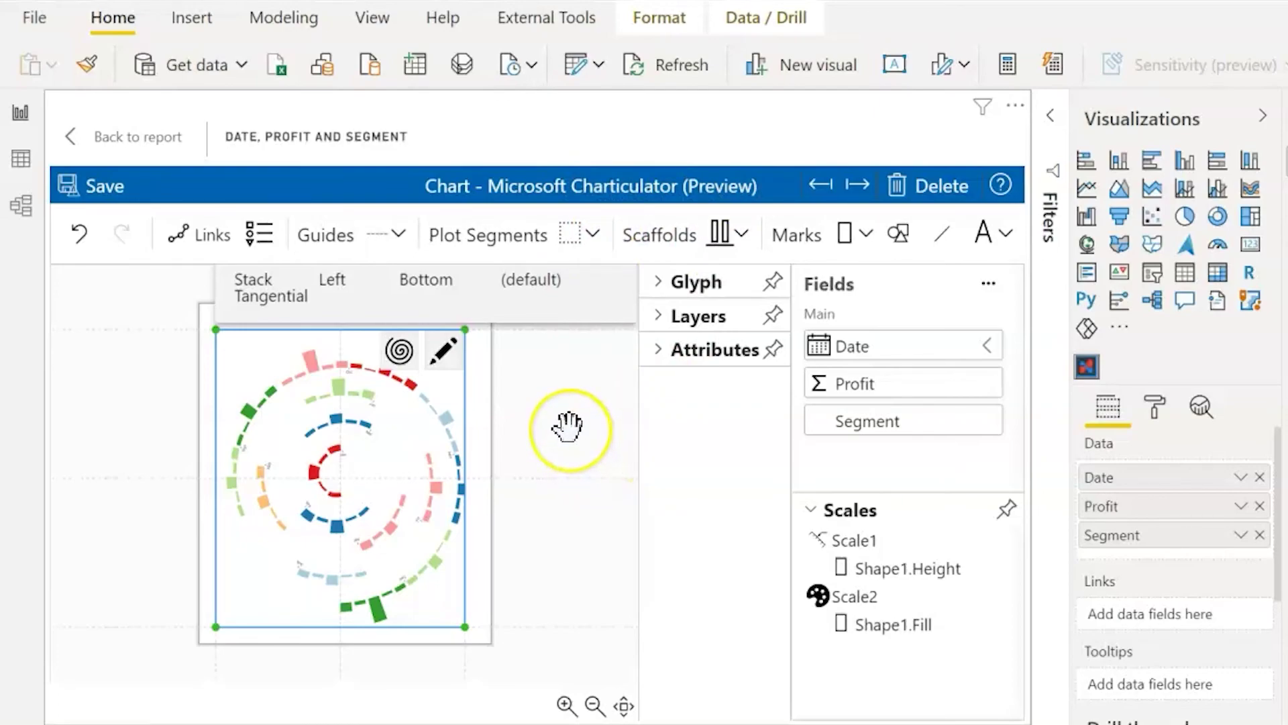
scroll(579, 447, "down", 3)
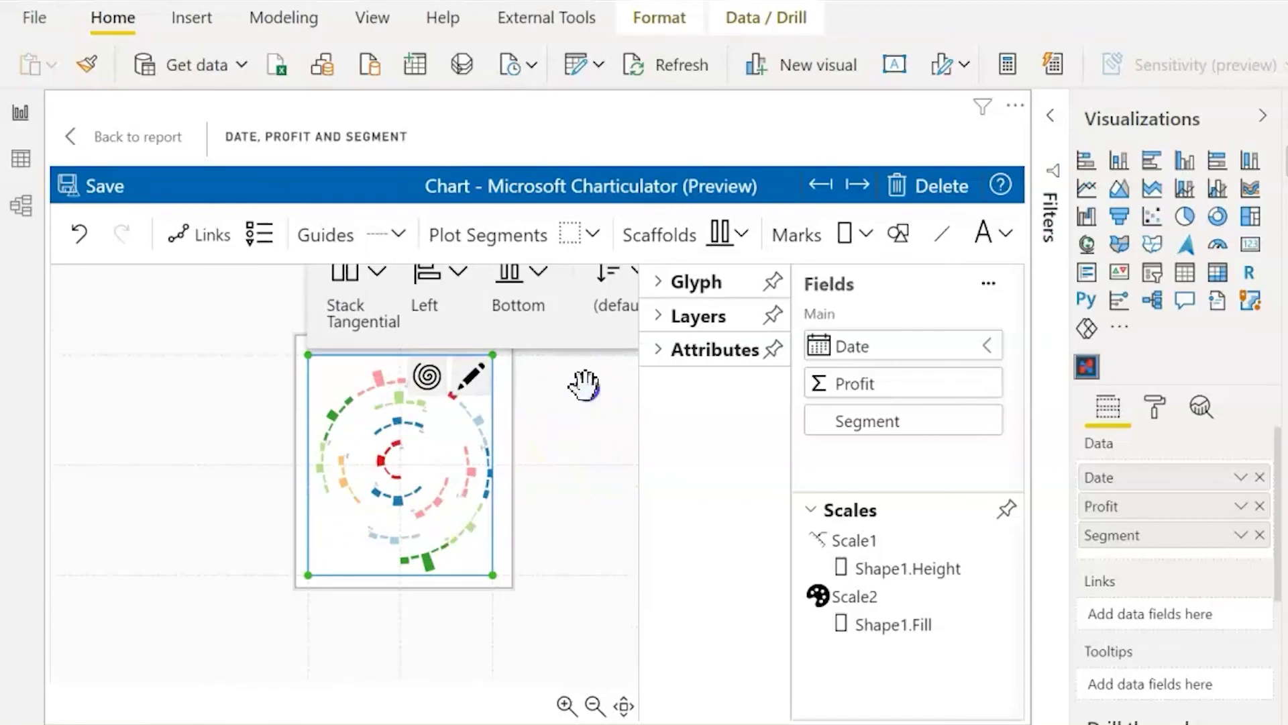
left_click_drag(584, 384, 448, 456)
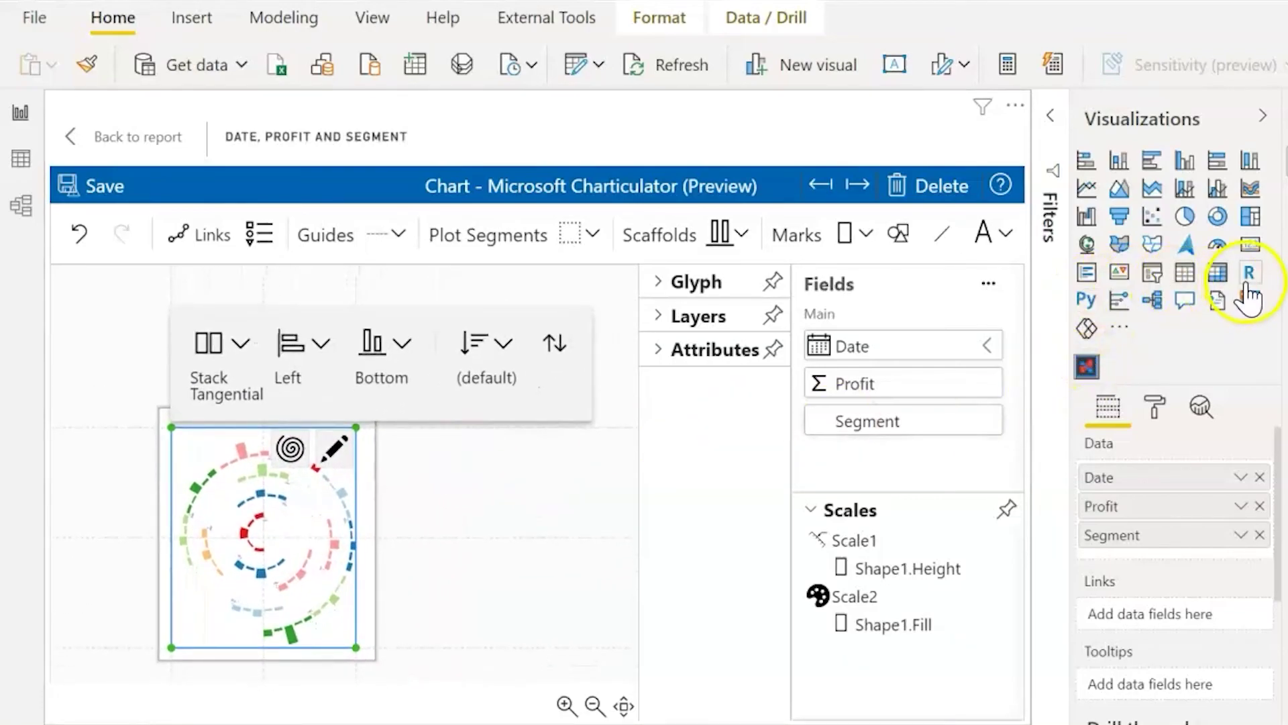
left_click(470, 529)
scroll(528, 506, "up", 5)
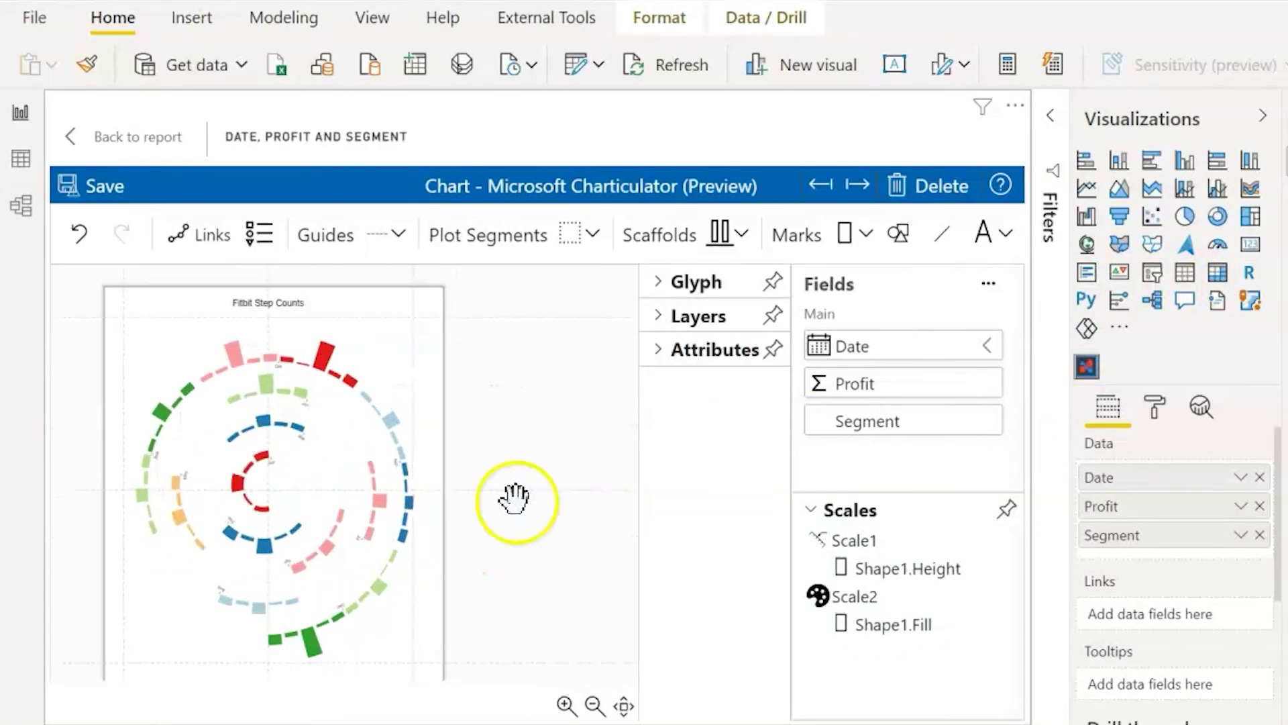
left_click_drag(536, 494, 597, 479)
Redraw the plot segment's bars as a four-winding spiral and return to the report
left_click(273, 351)
left_click(451, 332)
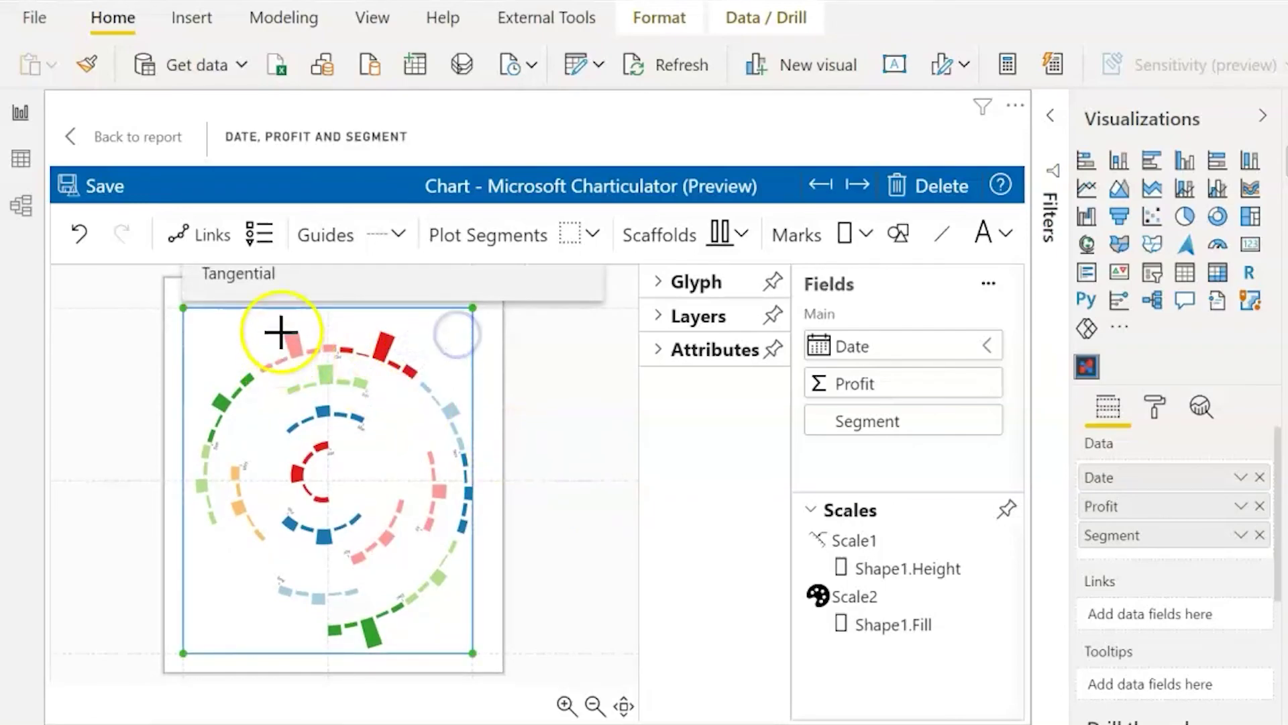
mouse_move(278, 329)
left_mouse_down()
mouse_move(227, 585)
mouse_move(441, 437)
left_mouse_up()
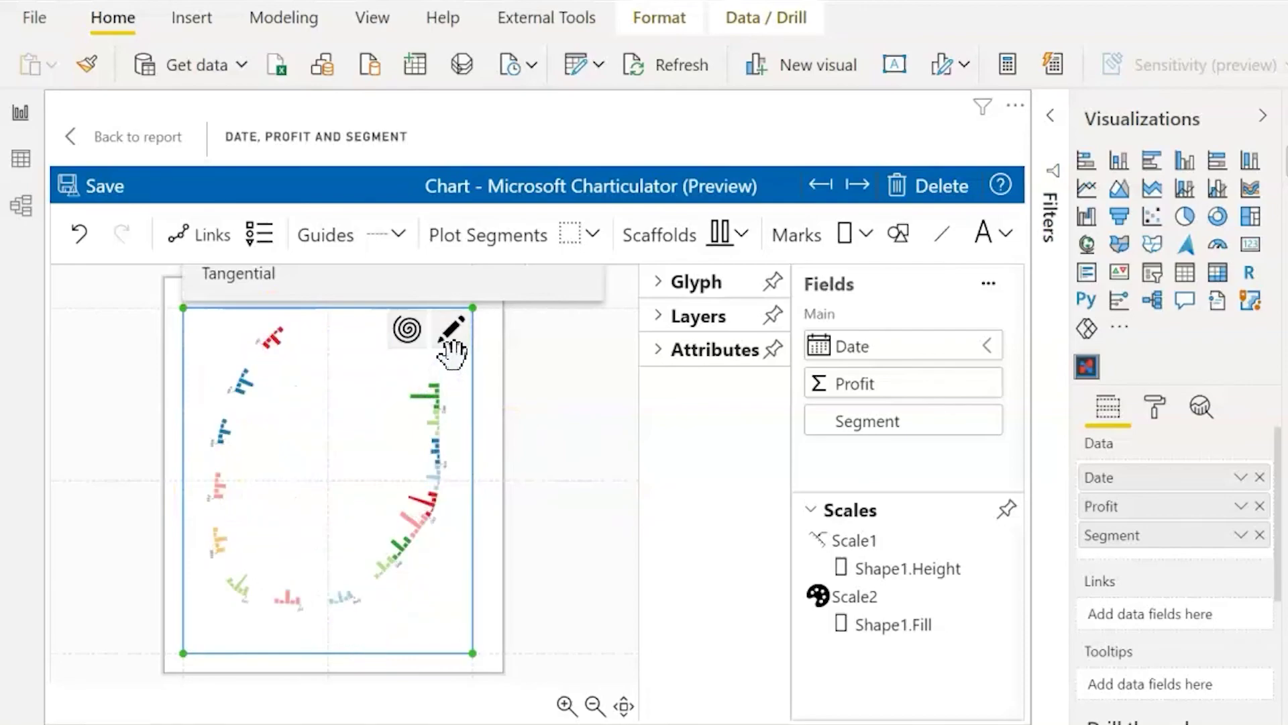
left_click(409, 330)
left_click(664, 473)
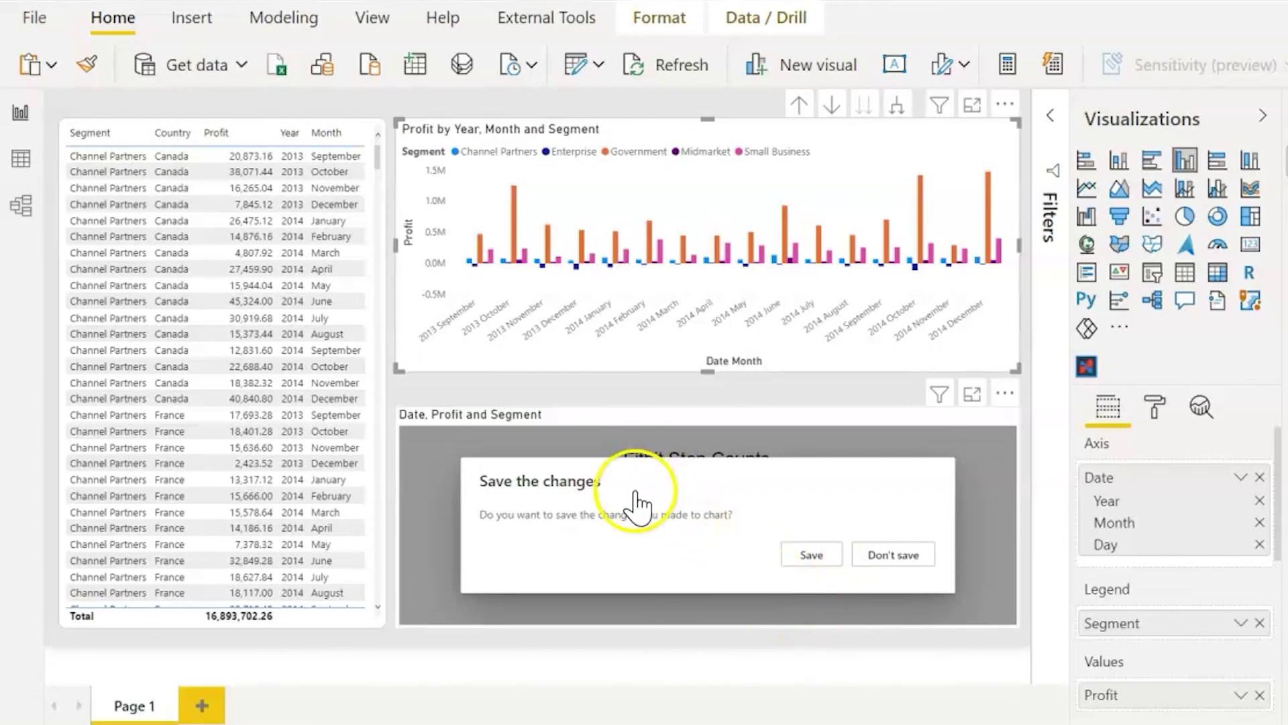
left_click(524, 382)
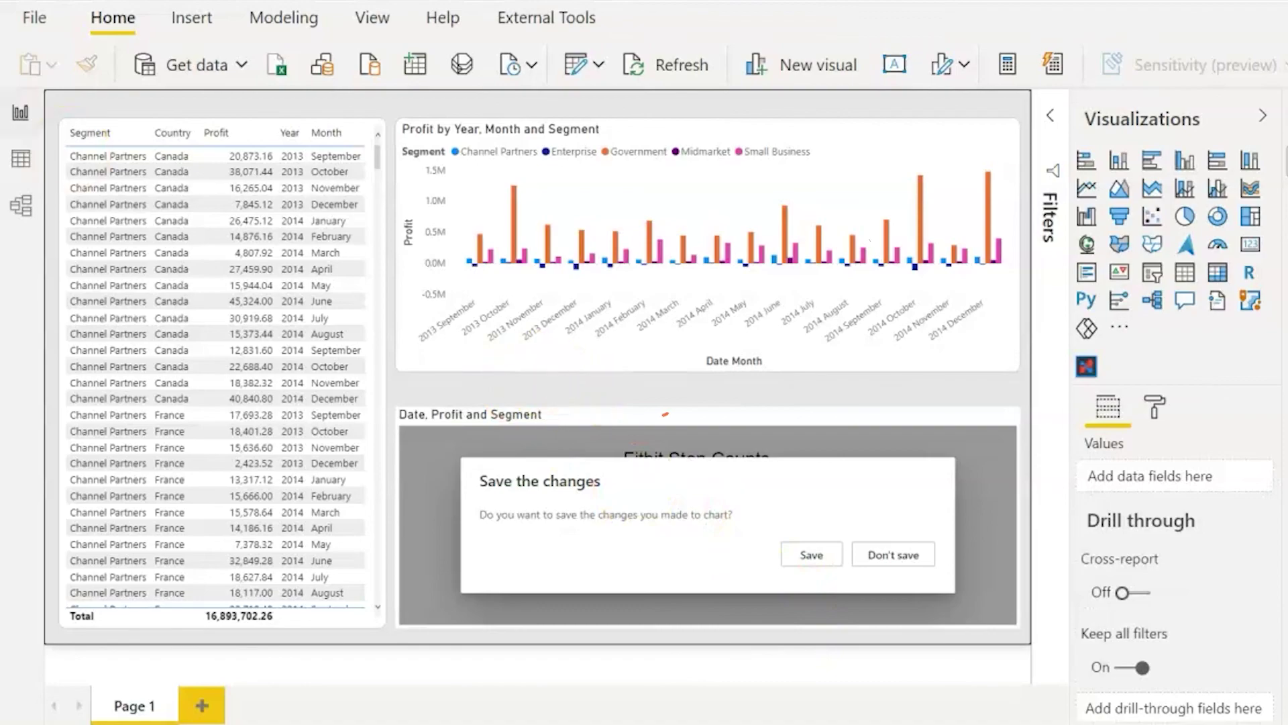